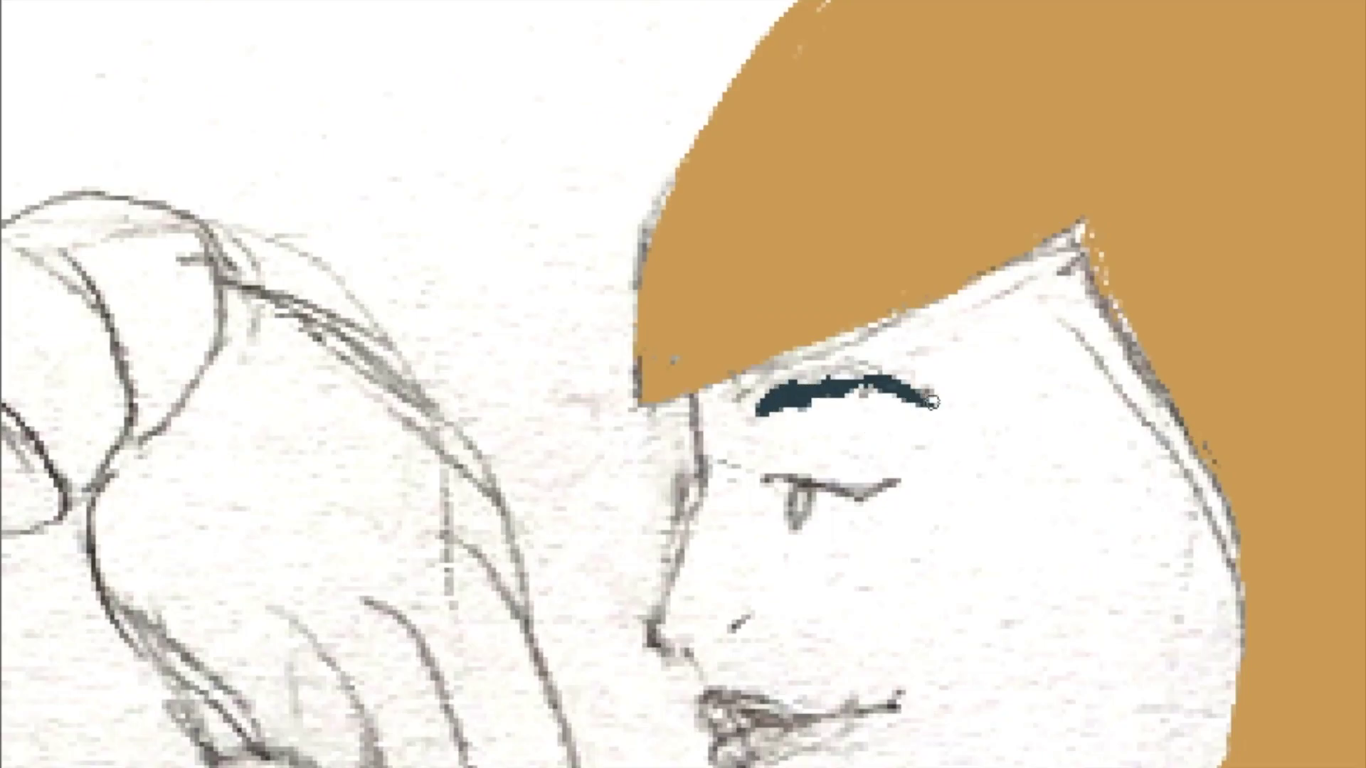
Paint the blonde woman's eye and nostril in dark blue, and add her mouth line and hair strands in coral.
mouse_move(832, 498)
left_mouse_down()
mouse_move(844, 463)
mouse_move(725, 396)
left_mouse_up()
left_click_drag(563, 570, 573, 552)
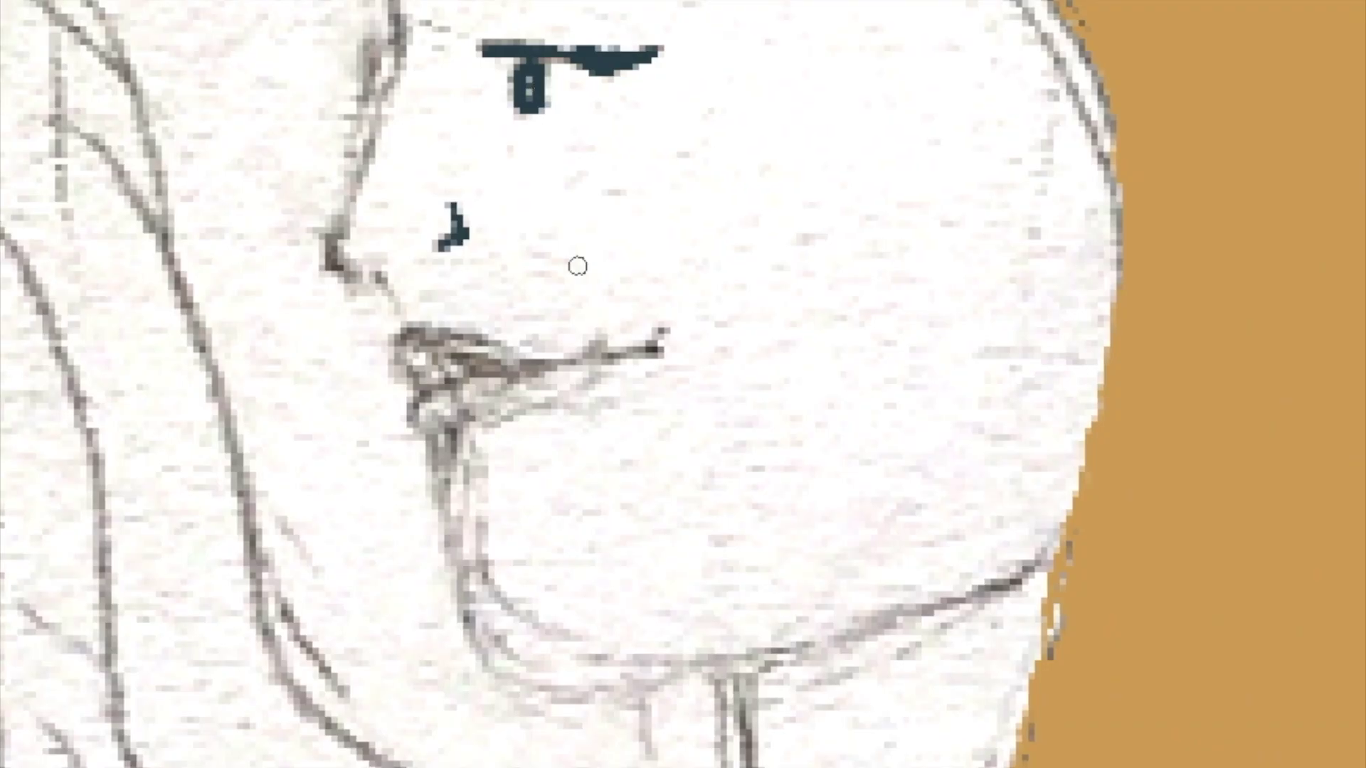
left_click_drag(190, 312, 424, 252)
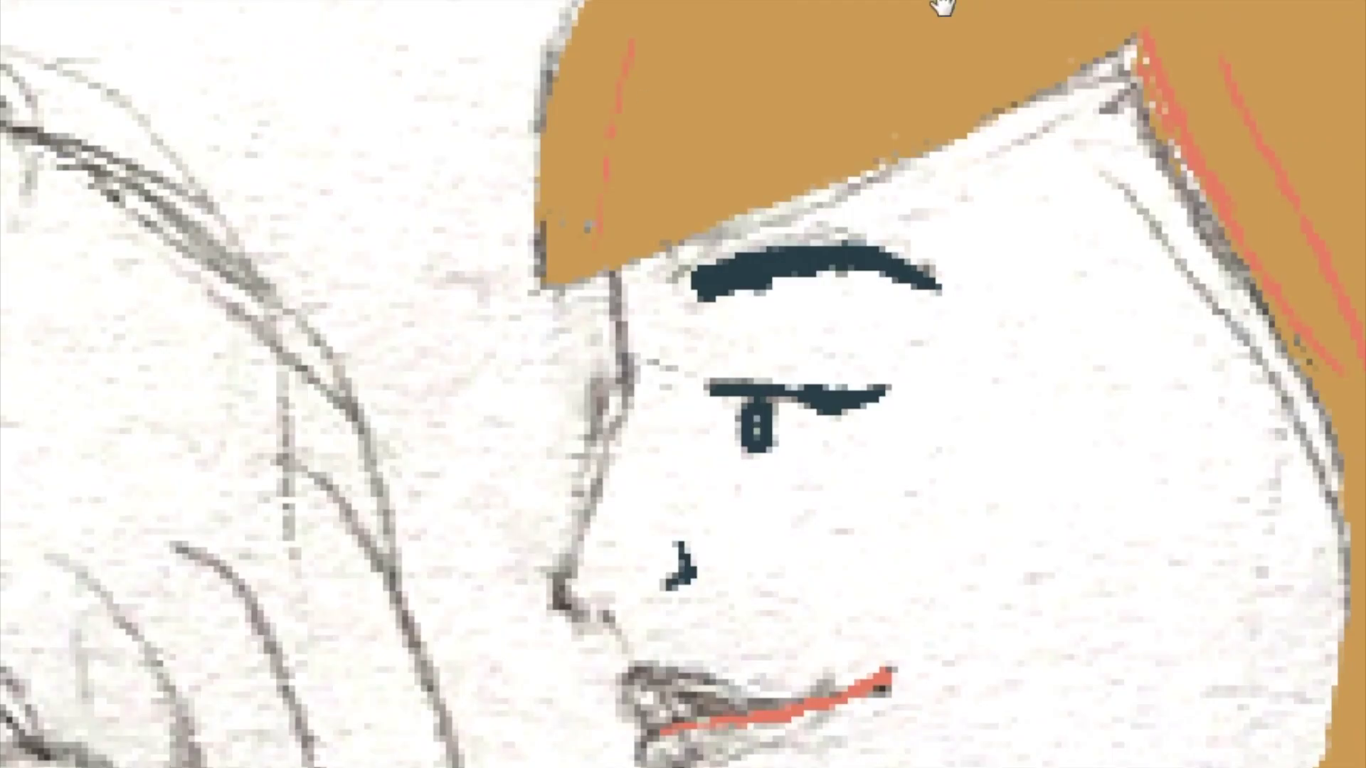
left_click_drag(502, 11, 397, 291)
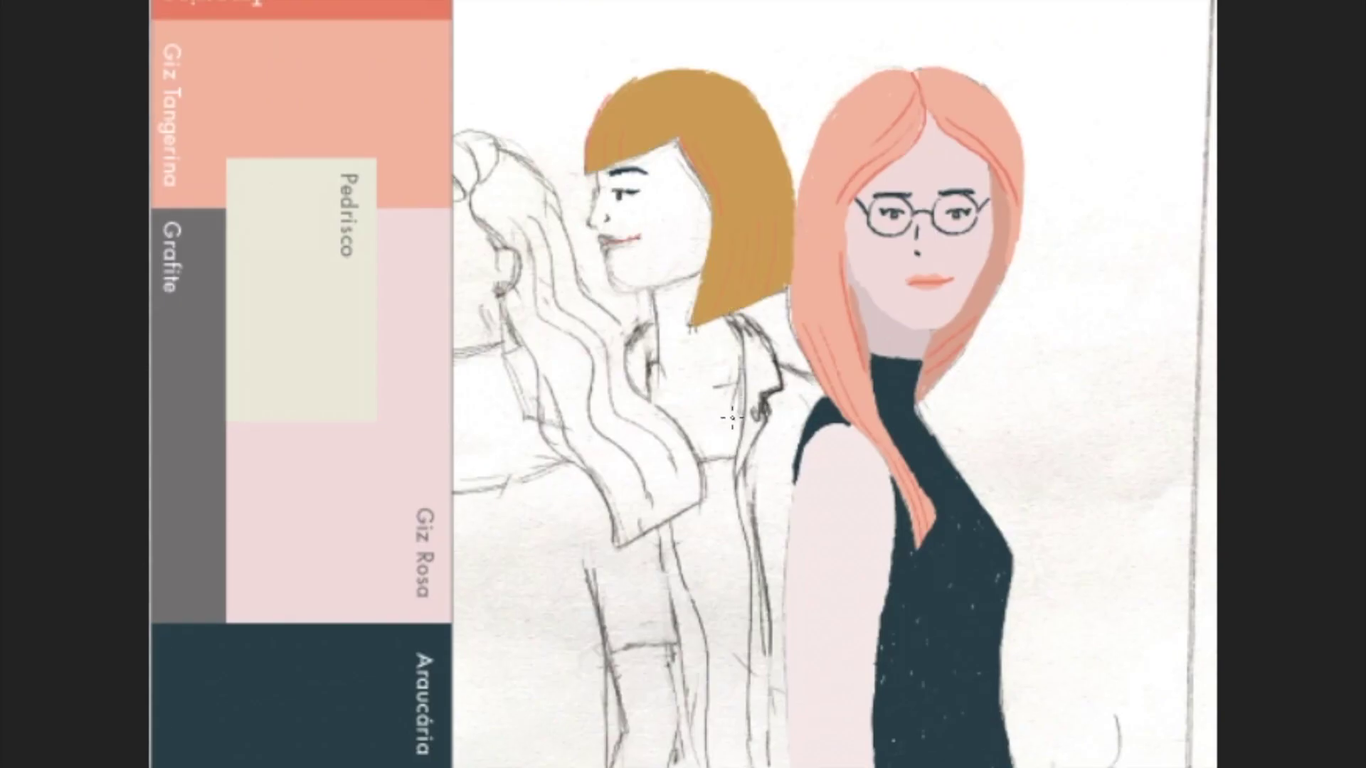
Paint the blonde woman's jacket lapel in the light Folha green, following the sketch's outline from her hair downwards.
left_click_drag(734, 321, 747, 440)
mouse_move(787, 381)
left_mouse_down()
mouse_move(744, 459)
mouse_move(755, 321)
left_mouse_up()
left_click_drag(1011, 96, 996, 540)
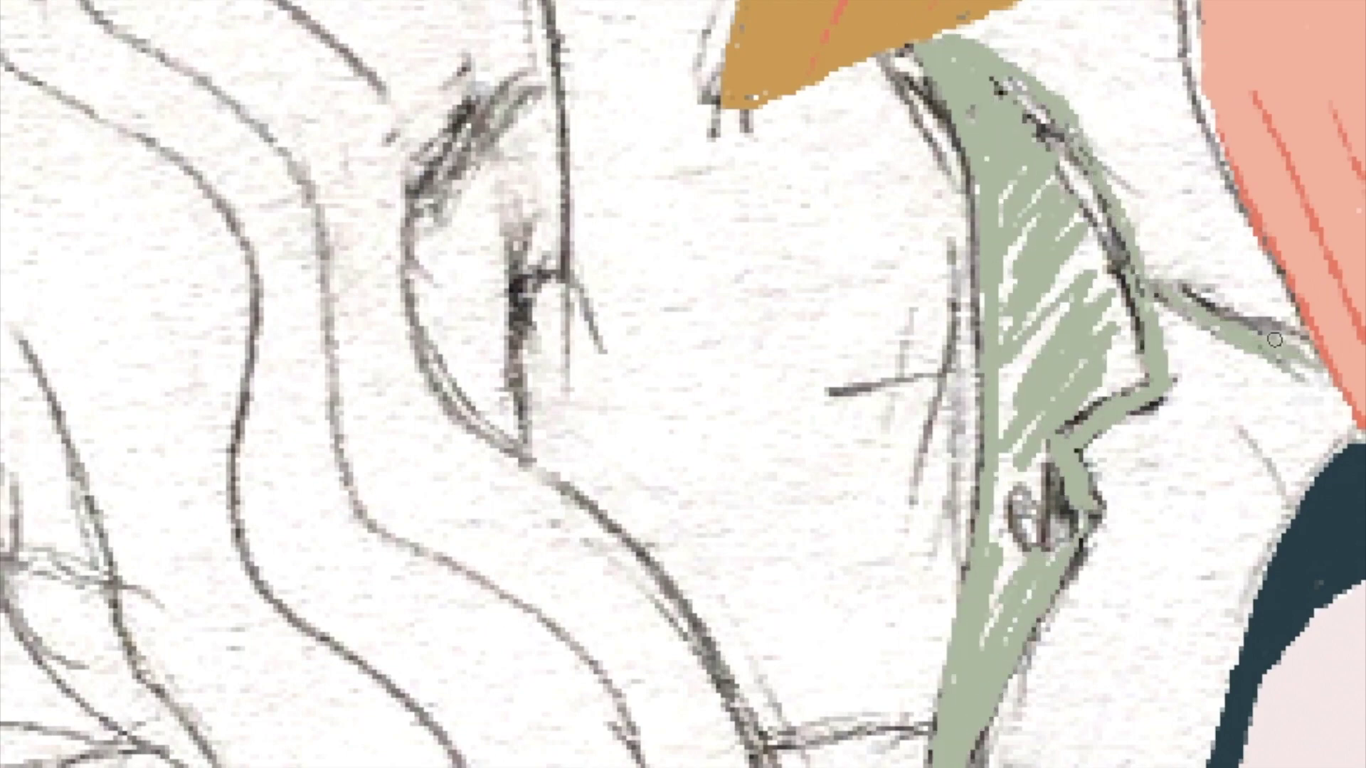
mouse_move(1103, 107)
left_mouse_down()
mouse_move(1009, 605)
mouse_move(1068, 498)
left_mouse_up()
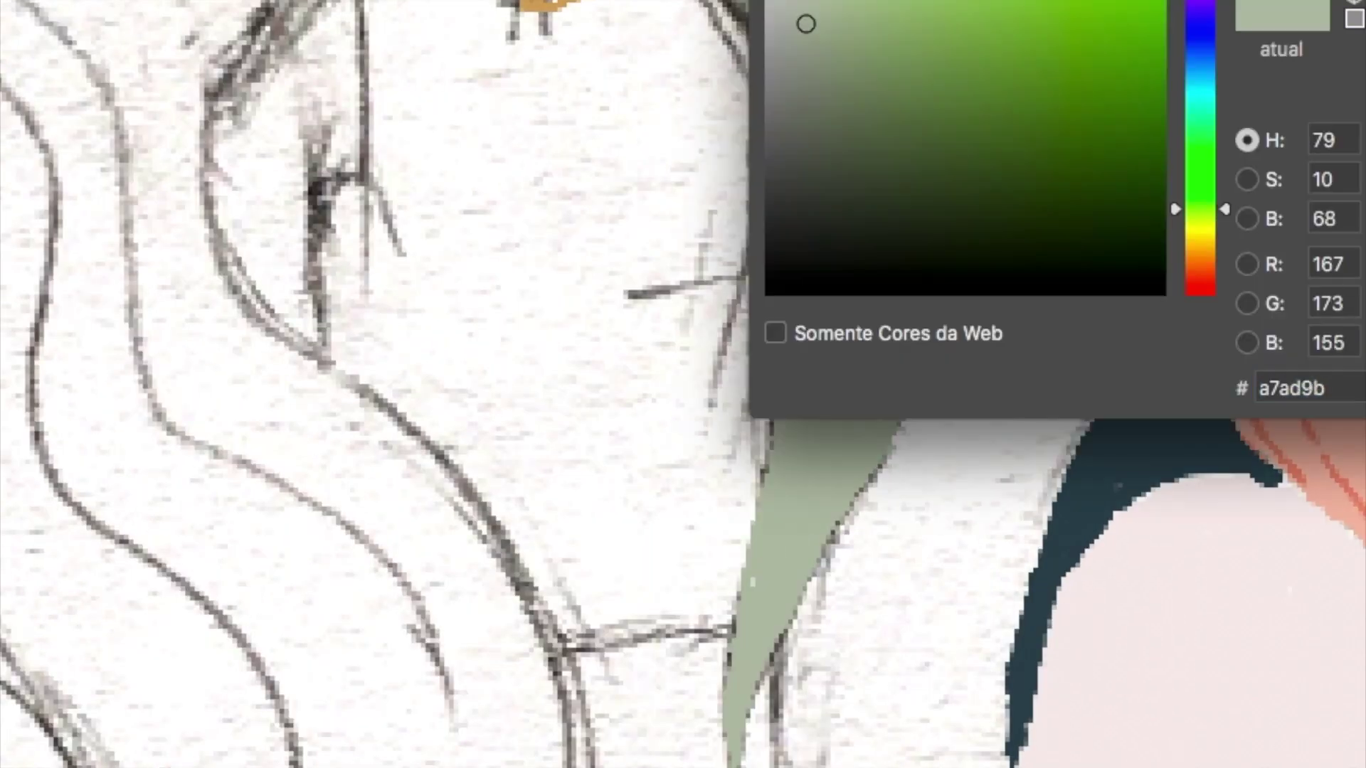
Choose a darker muted green and fill the body of the jacket from the lapel to the pink-haired woman's arm.
left_click(807, 37)
key("Return")
left_click_drag(963, 196, 997, 307)
left_click_drag(963, 194, 1147, 328)
left_click_drag(1147, 341, 1009, 534)
left_click_drag(1085, 413, 978, 666)
left_click_drag(877, 491, 776, 671)
mouse_move(914, 423)
left_mouse_down()
mouse_move(889, 361)
mouse_move(1001, 283)
left_mouse_up()
left_click_drag(1066, 316, 907, 619)
left_click_drag(925, 569, 894, 121)
left_click_drag(853, 71, 811, 455)
left_click_drag(953, 71, 818, 370)
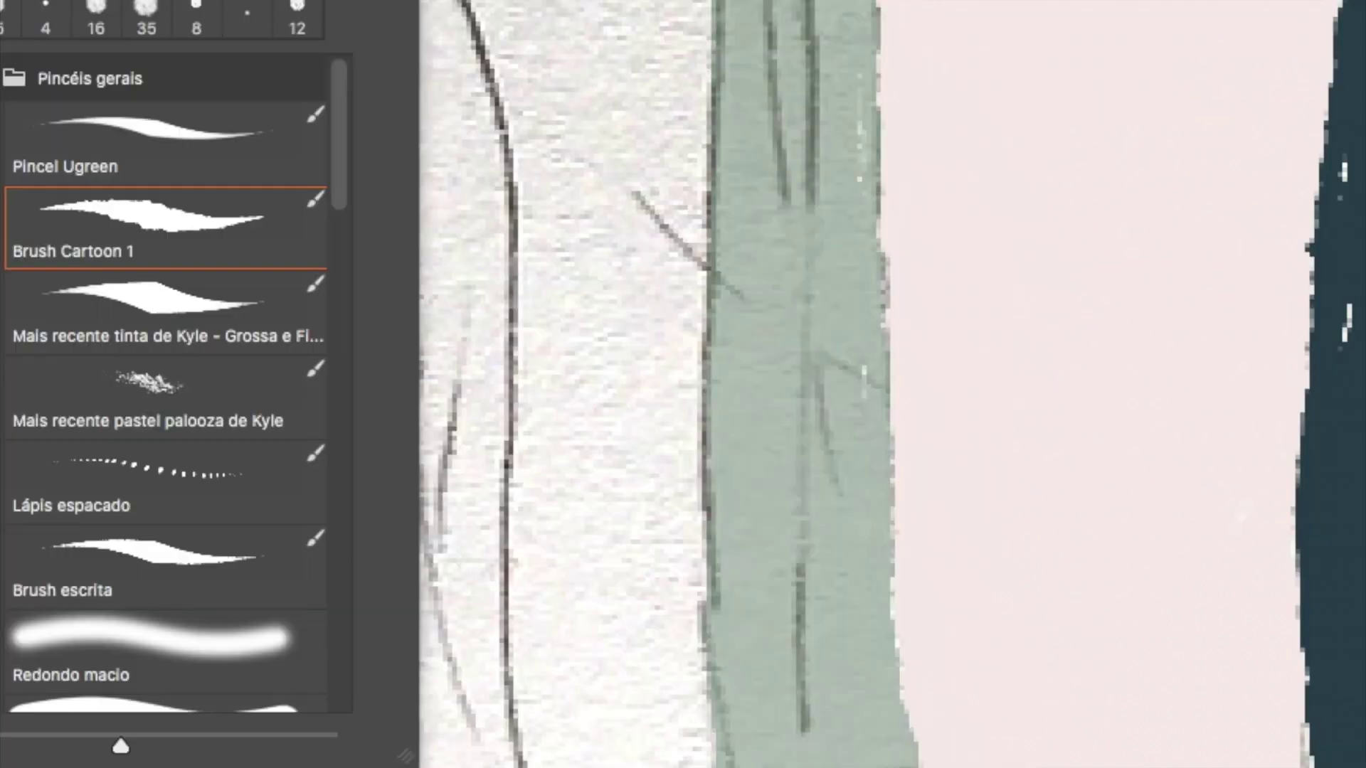
Extend the green jacket downwards and paint the collar piece on the other side of the blonde woman's neck in light green.
left_click_drag(810, 758, 799, 533)
left_click_drag(799, 178, 768, 640)
left_click_drag(718, 338, 733, 501)
left_click_drag(426, 178, 747, 605)
left_click_drag(580, 149, 473, 391)
mouse_move(498, 249)
left_mouse_down()
mouse_move(571, 377)
mouse_move(515, 226)
left_mouse_up()
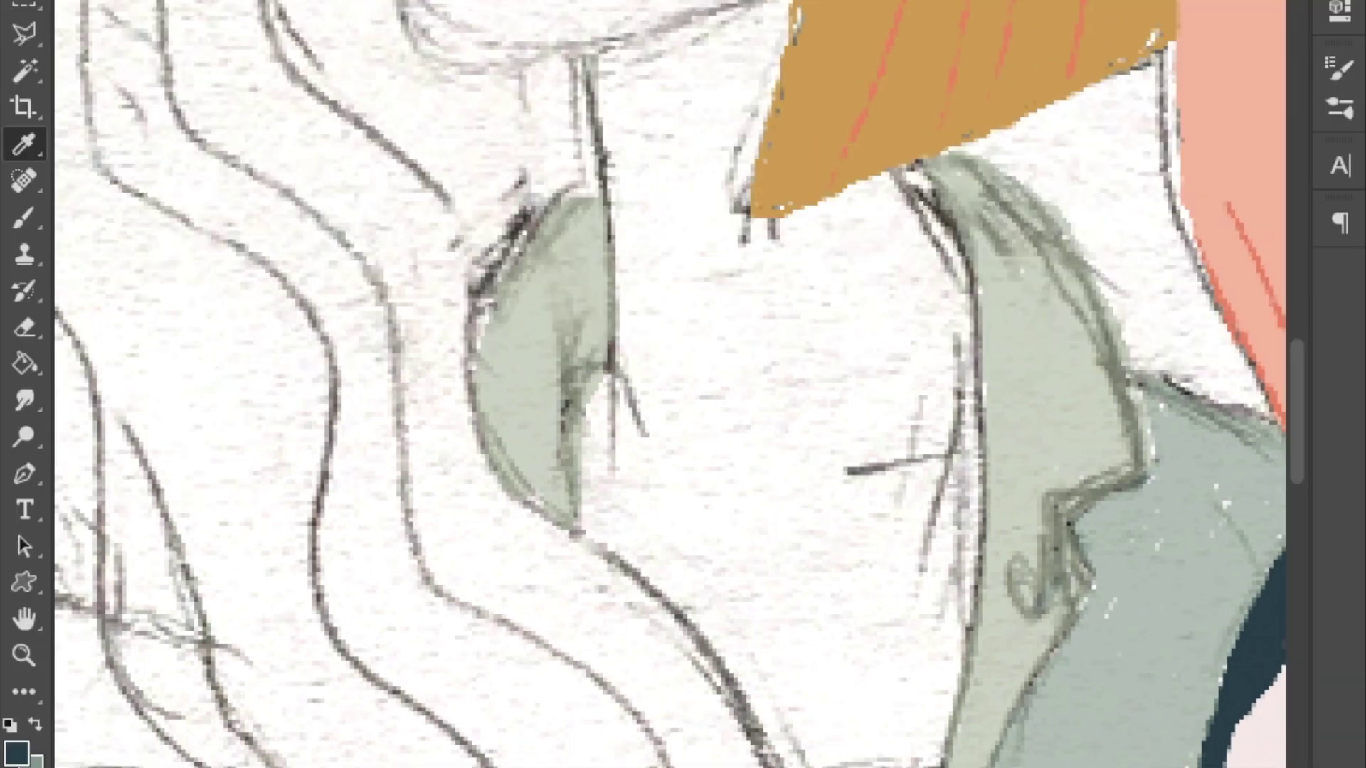
Paint the blonde woman's lips in light salmon and her skin in the palette's Pedrisco cream.
left_click(19, 742)
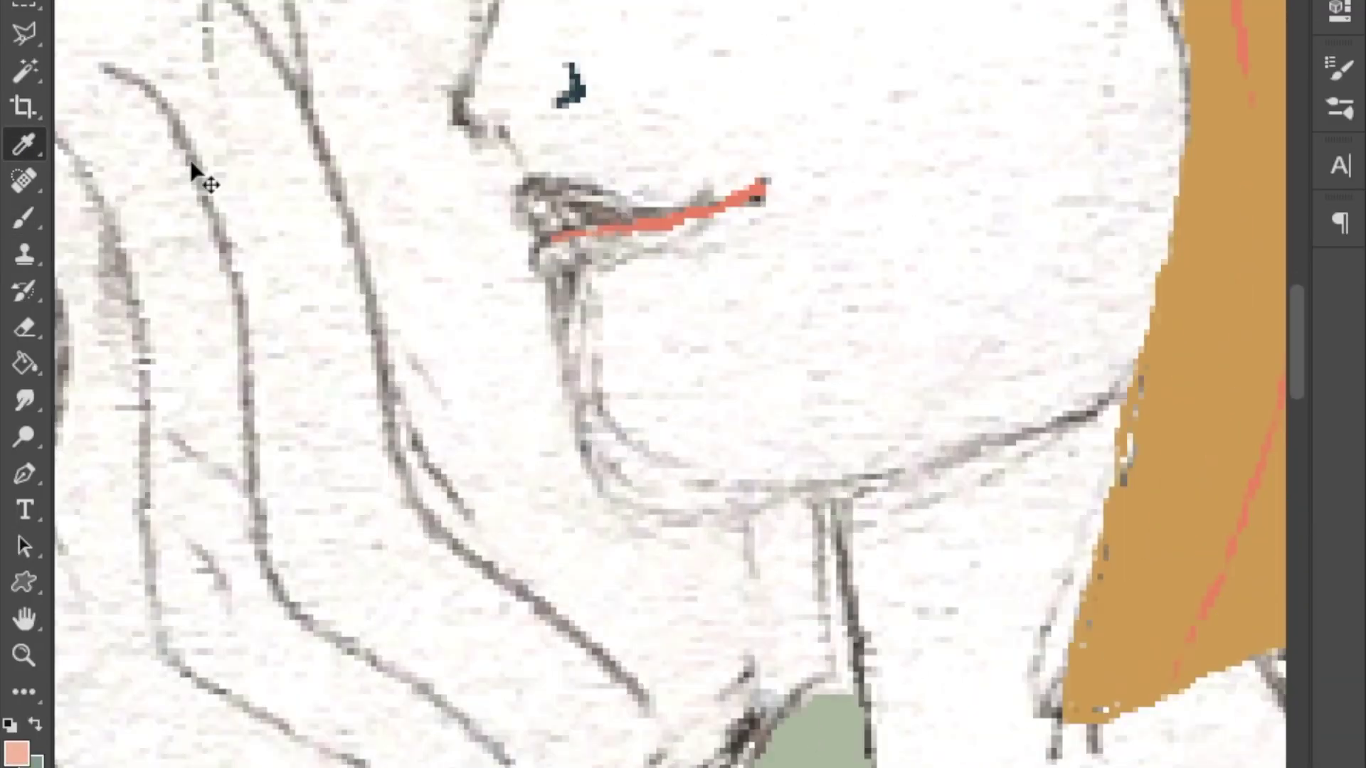
left_click_drag(512, 143, 537, 207)
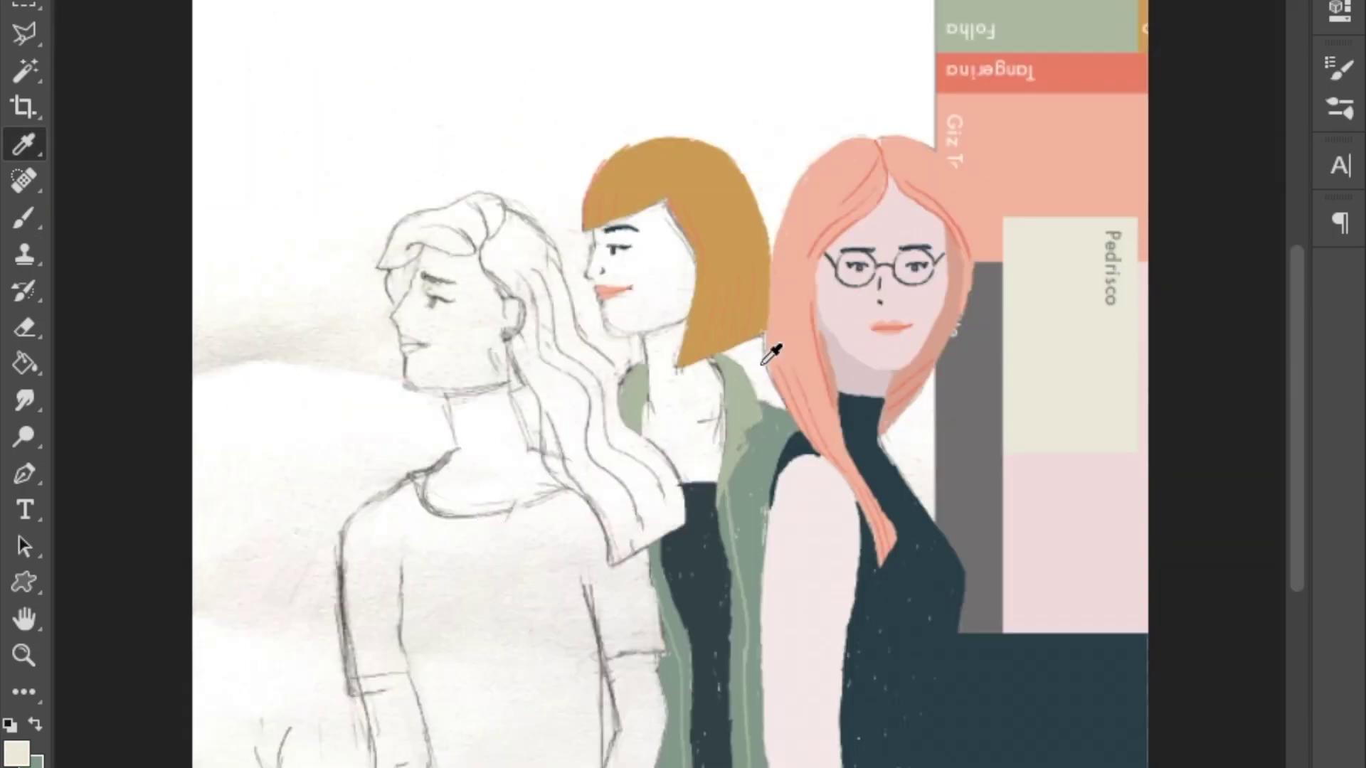
key("b")
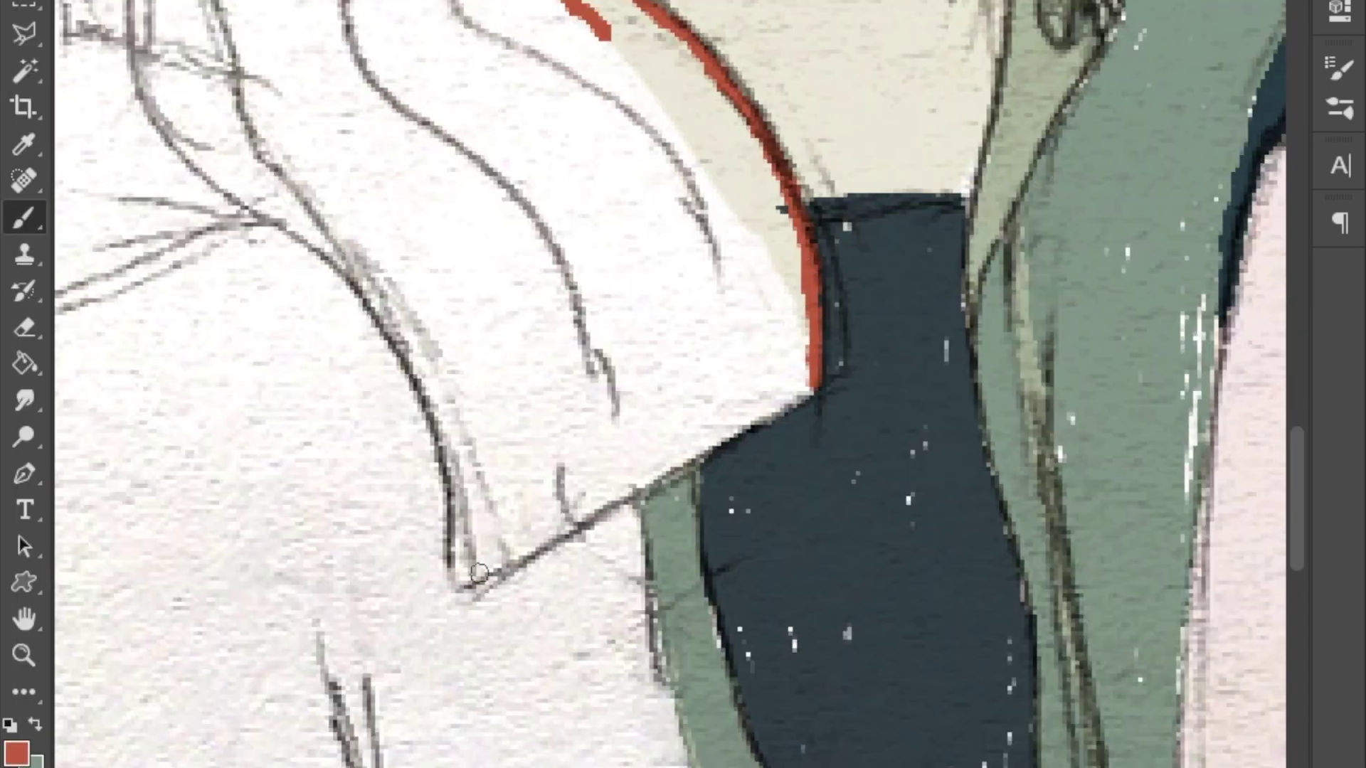
Outline and fill the left woman's long wavy hair in brick red, and add coral strand lines over it.
left_click_drag(478, 573, 817, 385)
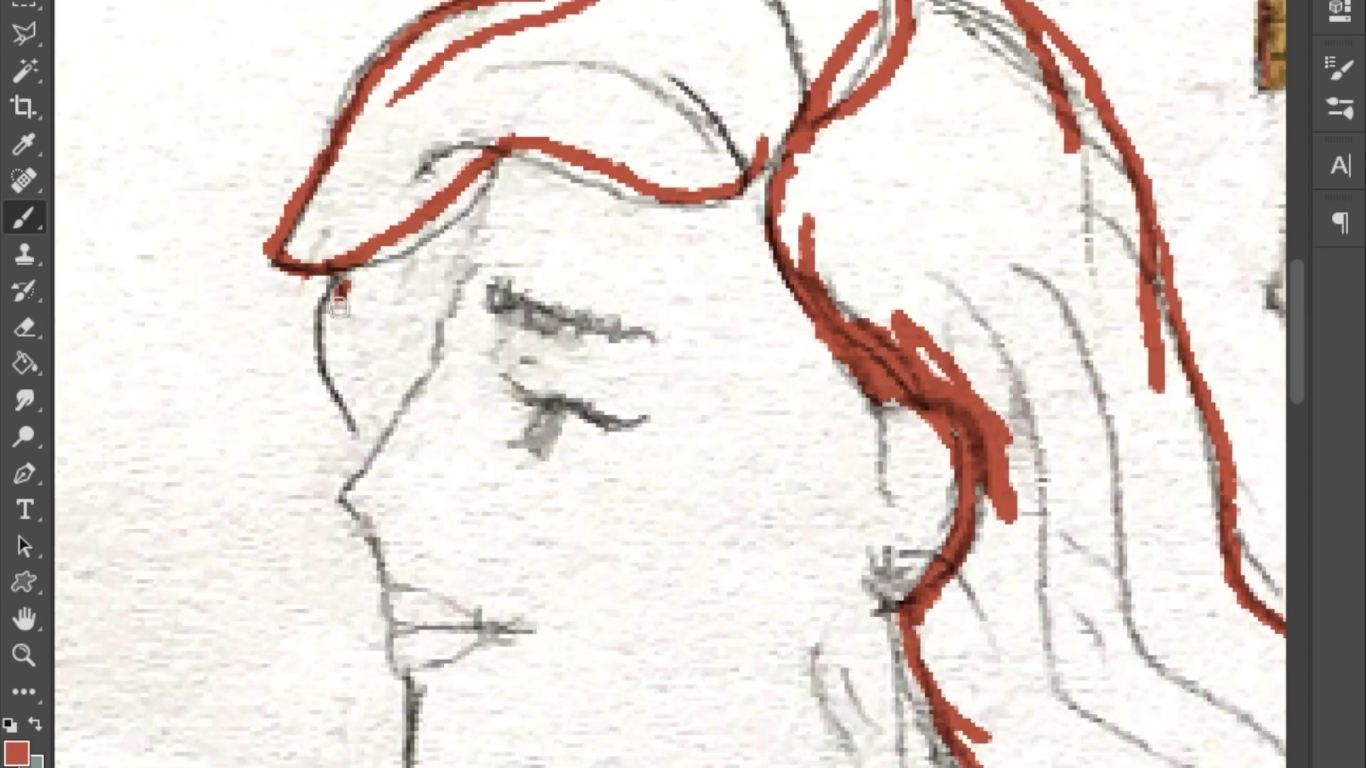
mouse_move(340, 302)
left_mouse_down()
mouse_move(356, 308)
mouse_move(427, 107)
left_mouse_up()
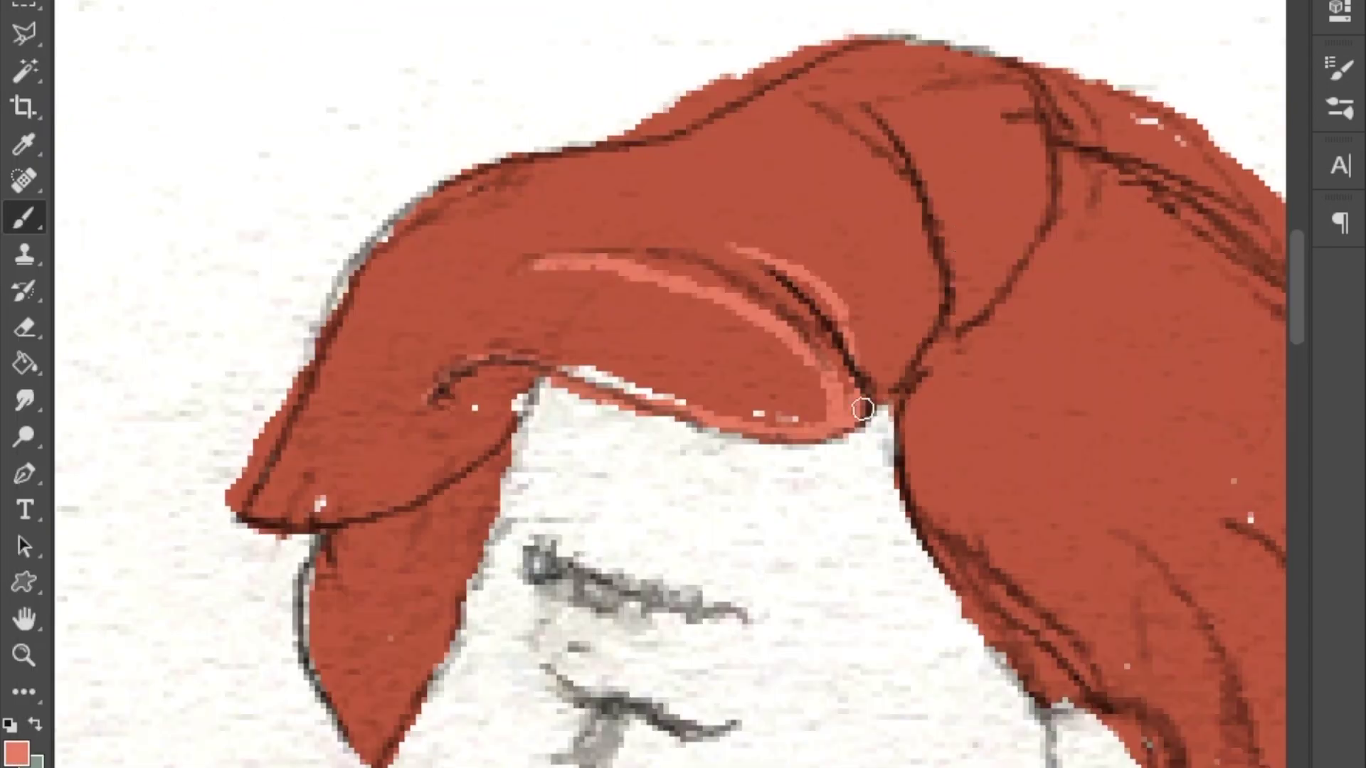
left_click_drag(862, 405, 458, 418)
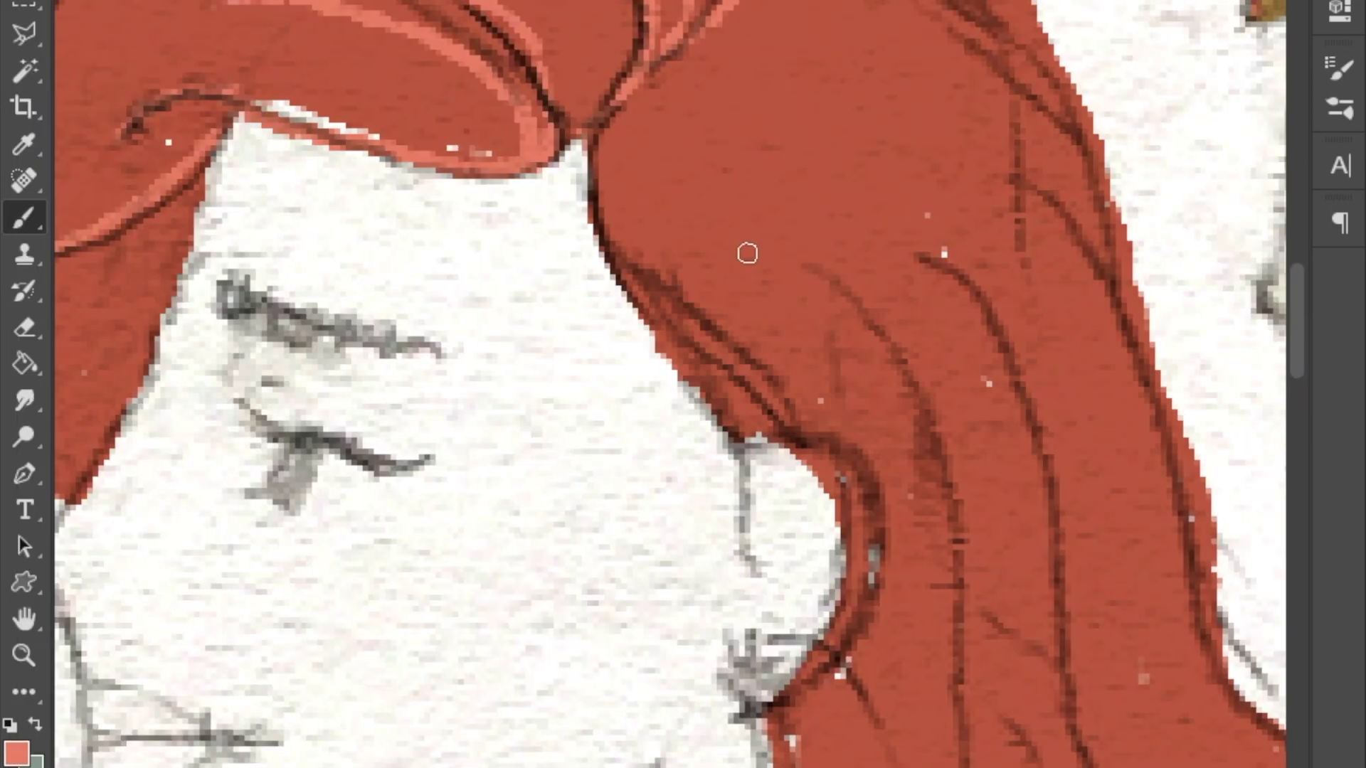
left_click_drag(818, 275, 1043, 555)
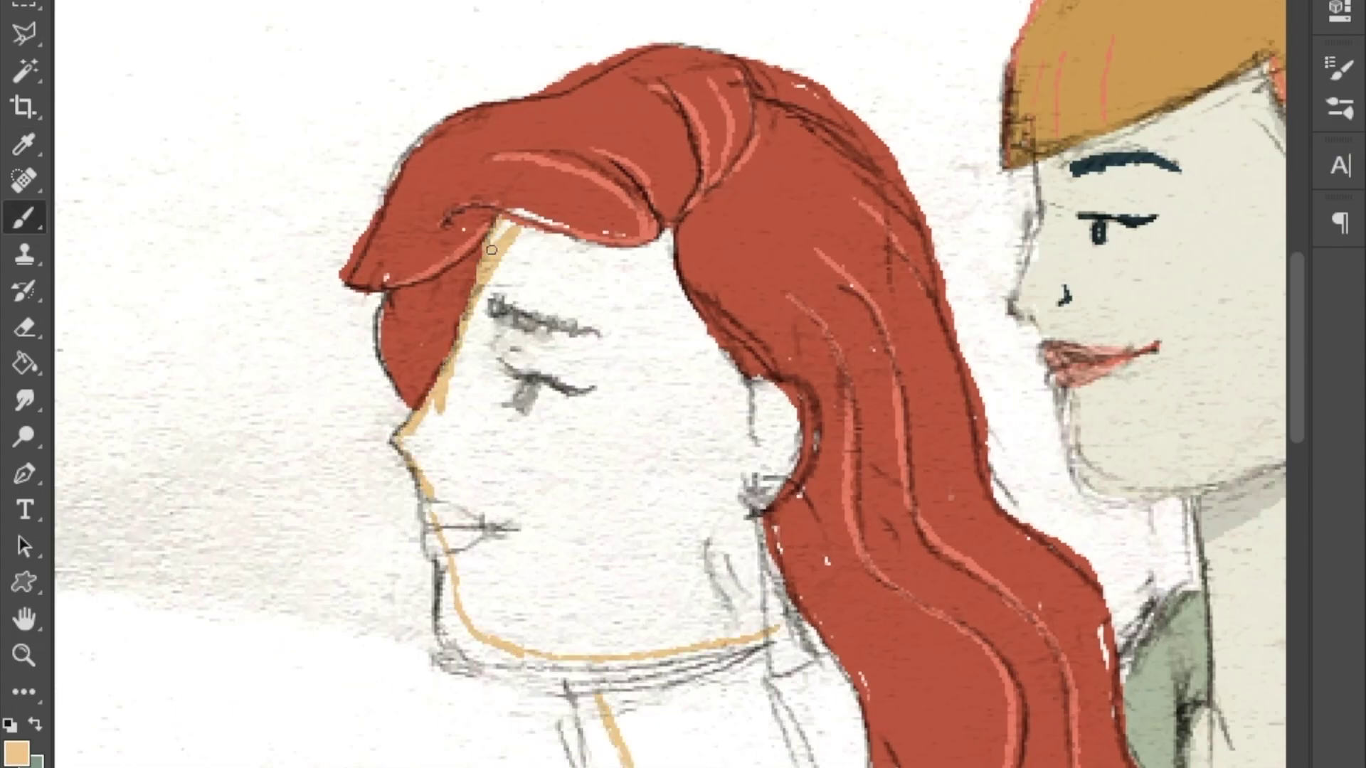
Outline and fill the red-haired woman's face and neck in golden yellow, following the sketched profile.
left_click_drag(491, 250, 600, 609)
scroll(600, 609, "down", 4)
left_click_drag(676, 498, 735, 733)
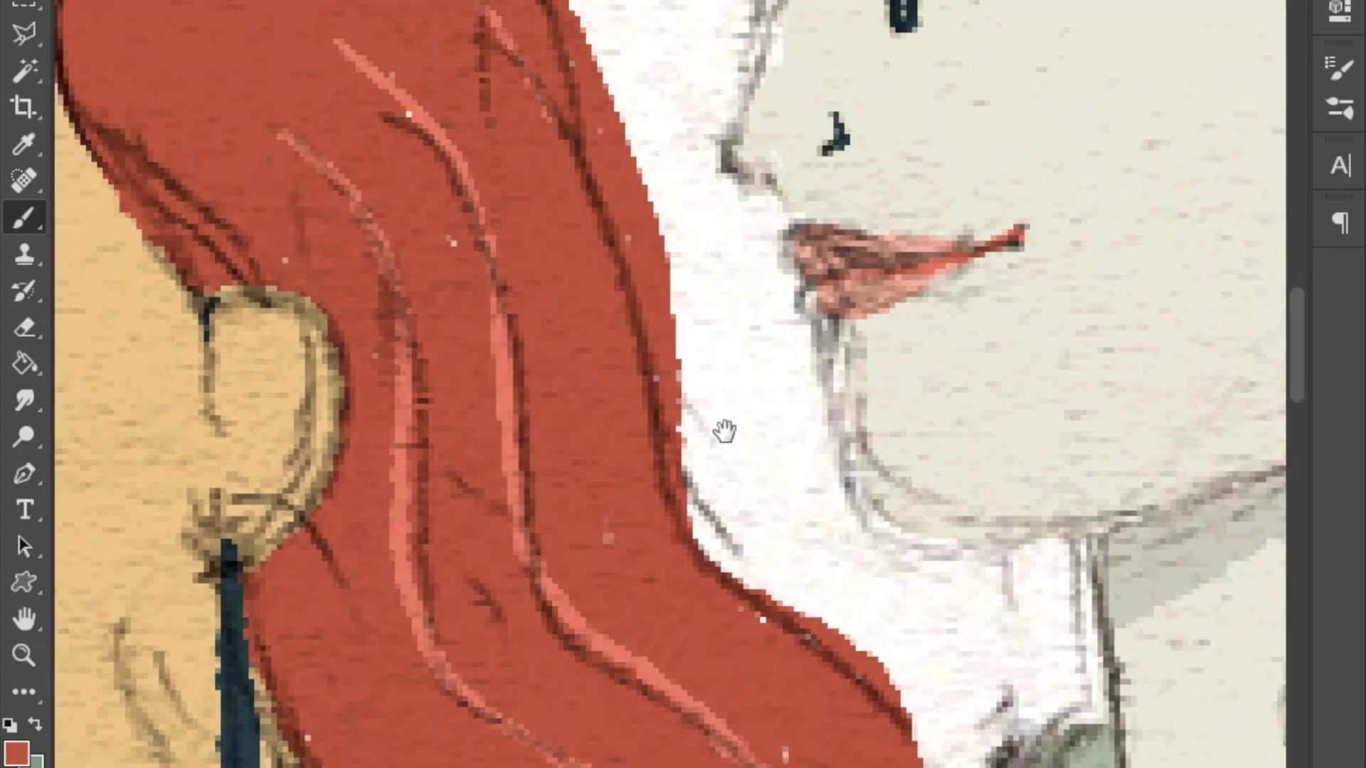
key("ctrl+0")
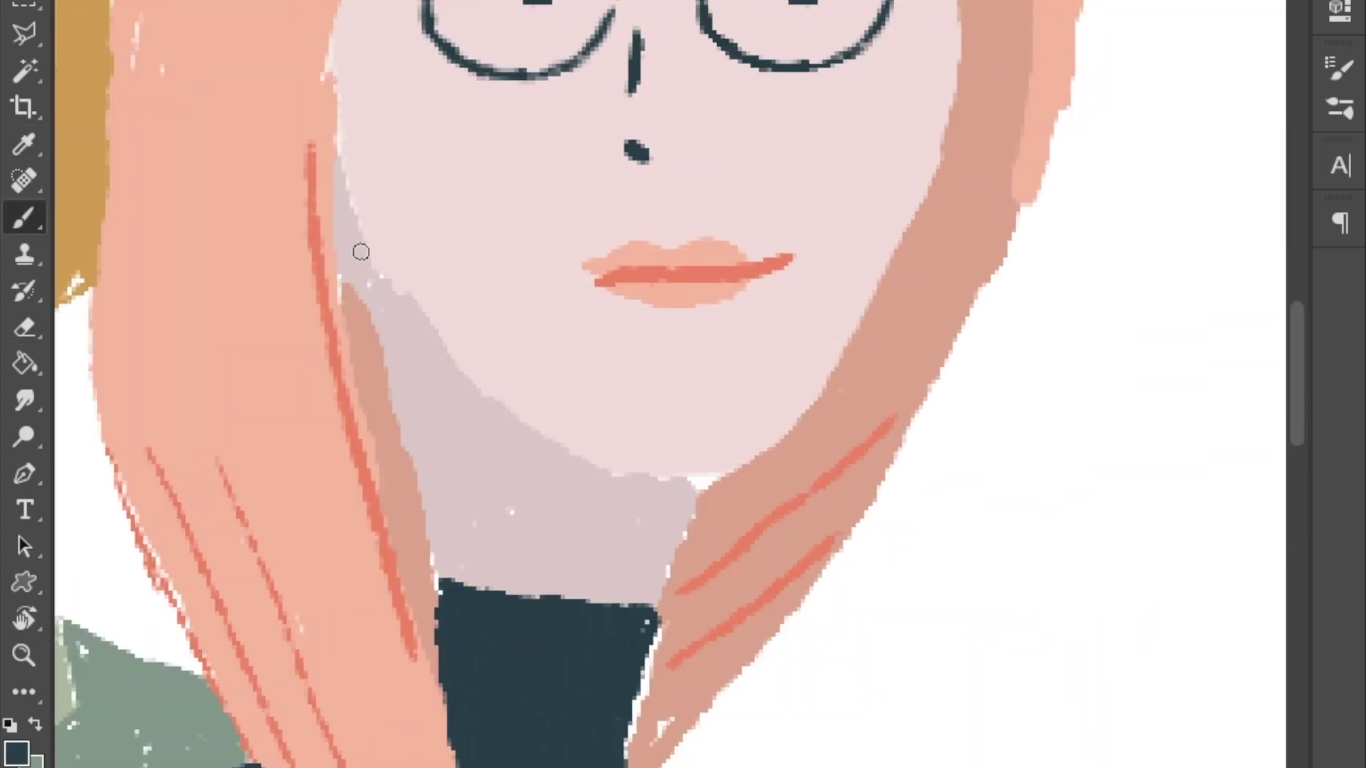
Paint a semi-transparent dark blue shadow on the pink-haired woman's neck, along her jaw.
key("ctrl+minus")
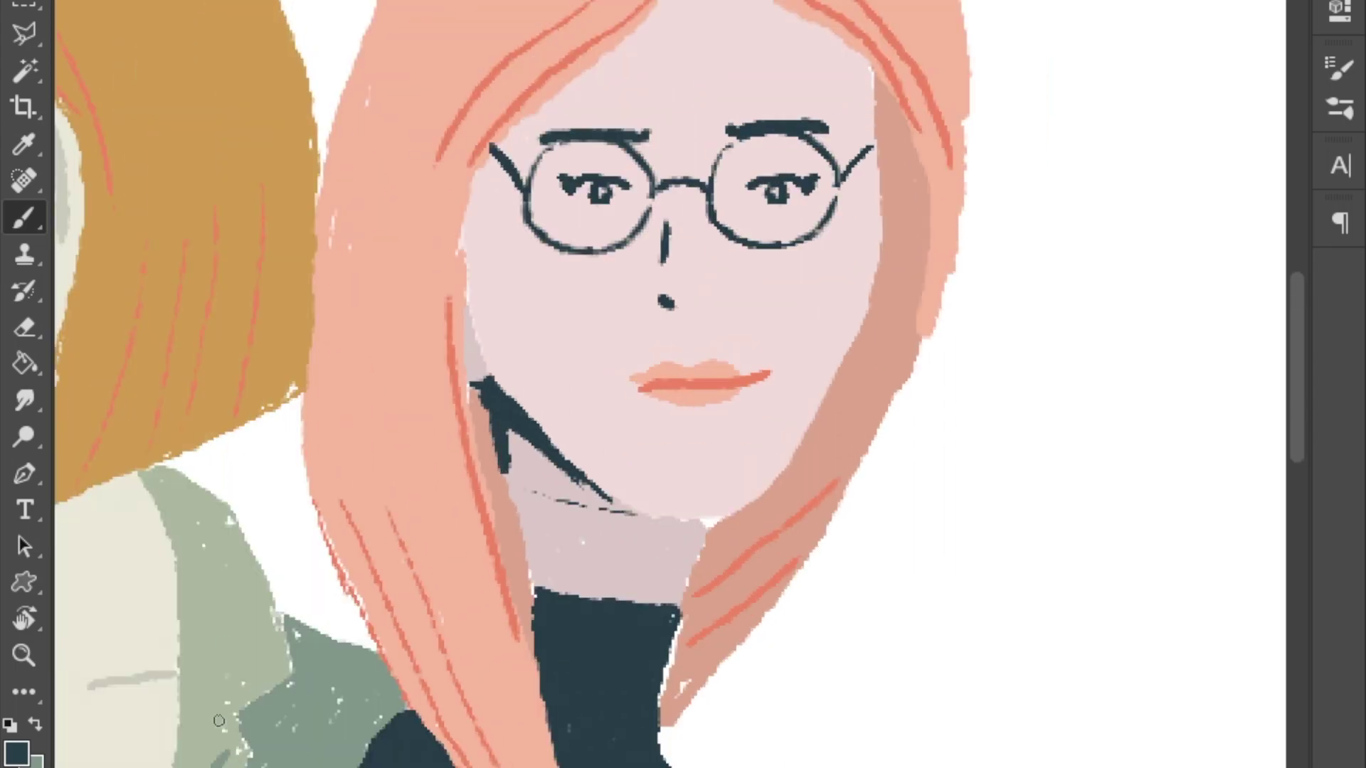
key("ctrl+plus")
left_click_drag(434, 455, 535, 507)
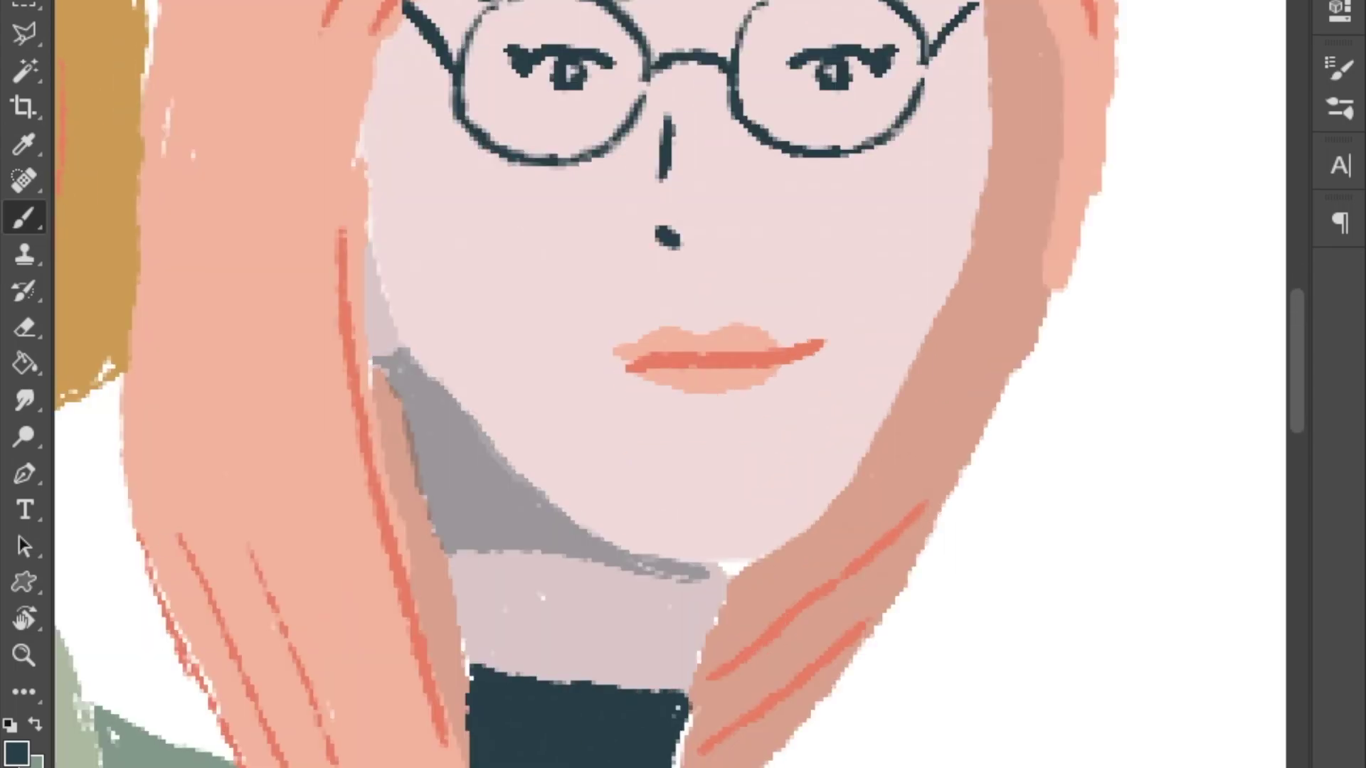
key("ctrl+minus")
key("ctrl+plus")
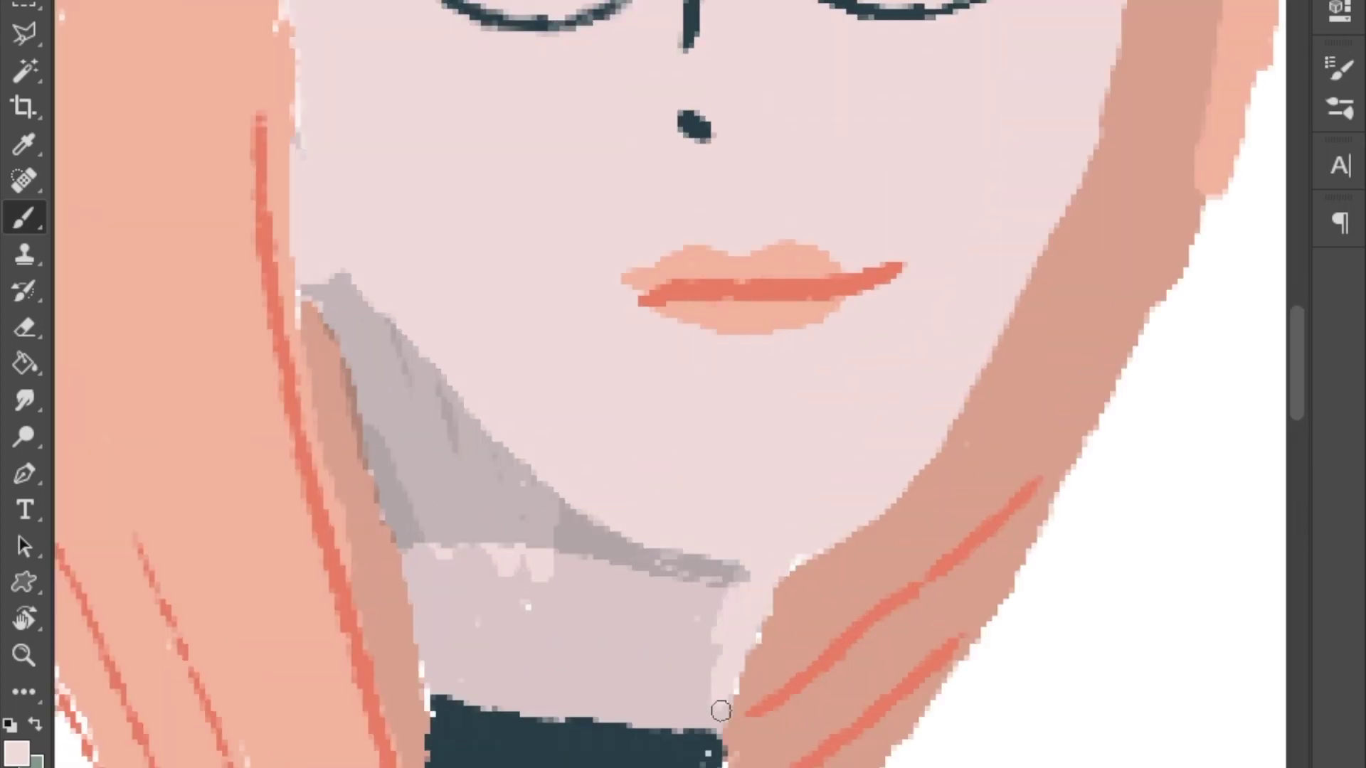
Repaint the pink-haired woman's neck below the jaw in her light pink skin colour.
left_click_drag(719, 710, 707, 739)
scroll(749, 548, "up", 3)
scroll(367, 578, "up", 5)
key("ctrl+minus")
key("ctrl+minus")
key("ctrl+minus")
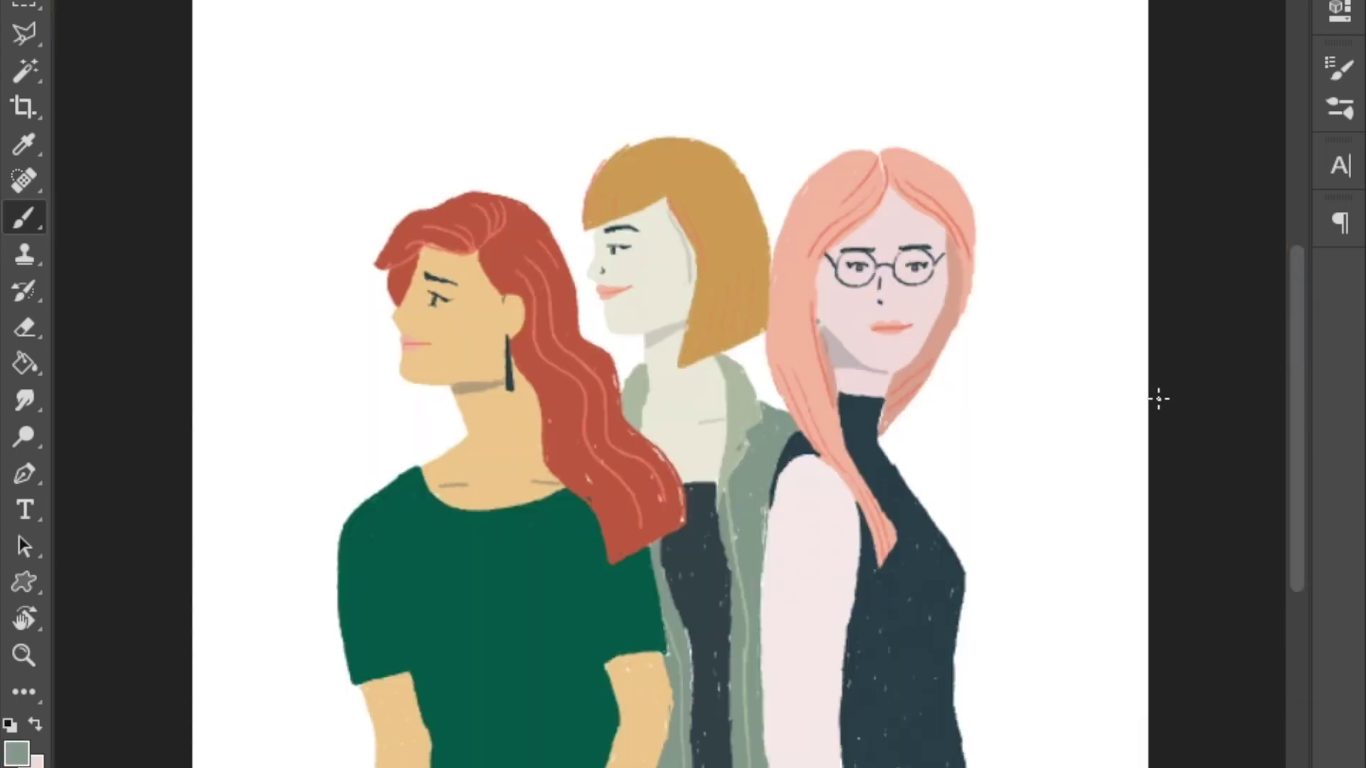
Use Hue/Saturation to shift the blonde woman's skin to peach pink and make the red-haired woman's skin a warmer yellow.
key("ctrl+u")
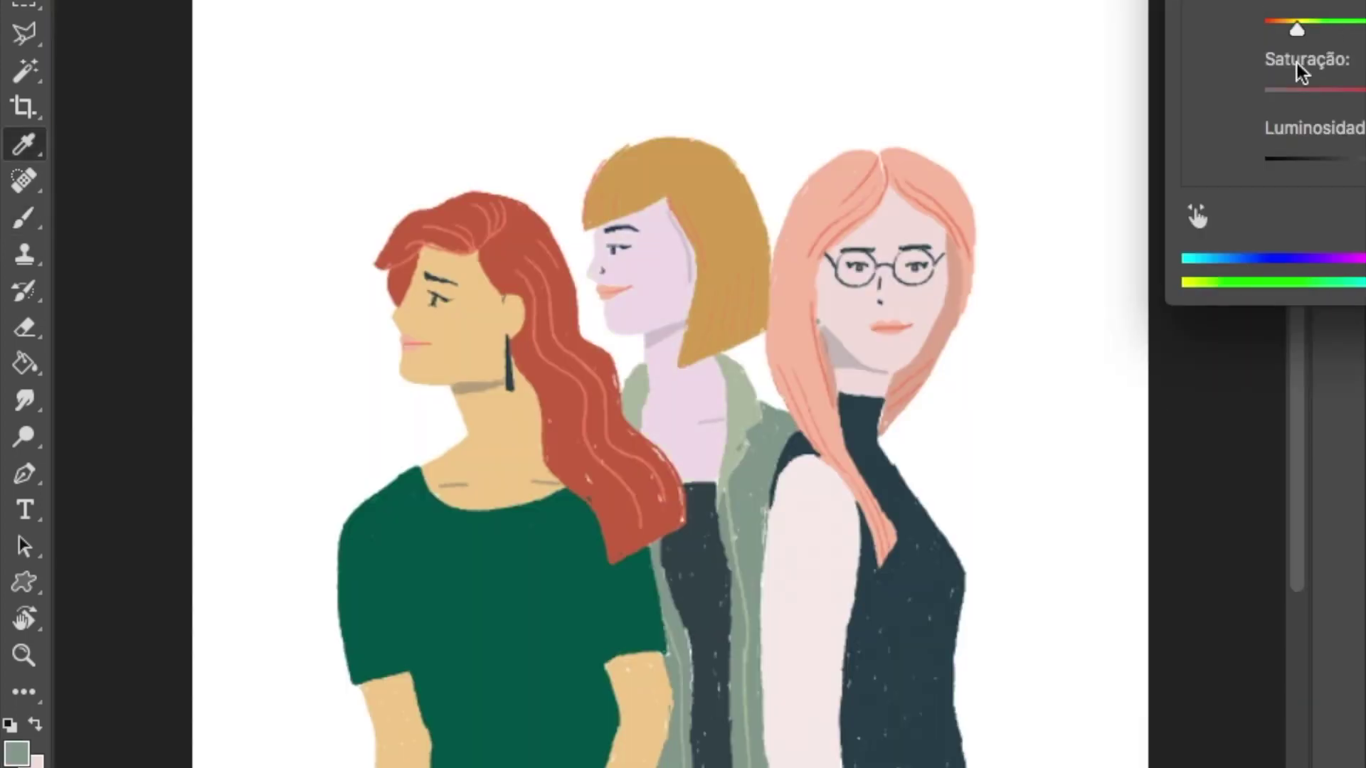
key("ctrl+plus")
left_click_drag(1355, 30, 1346, 32)
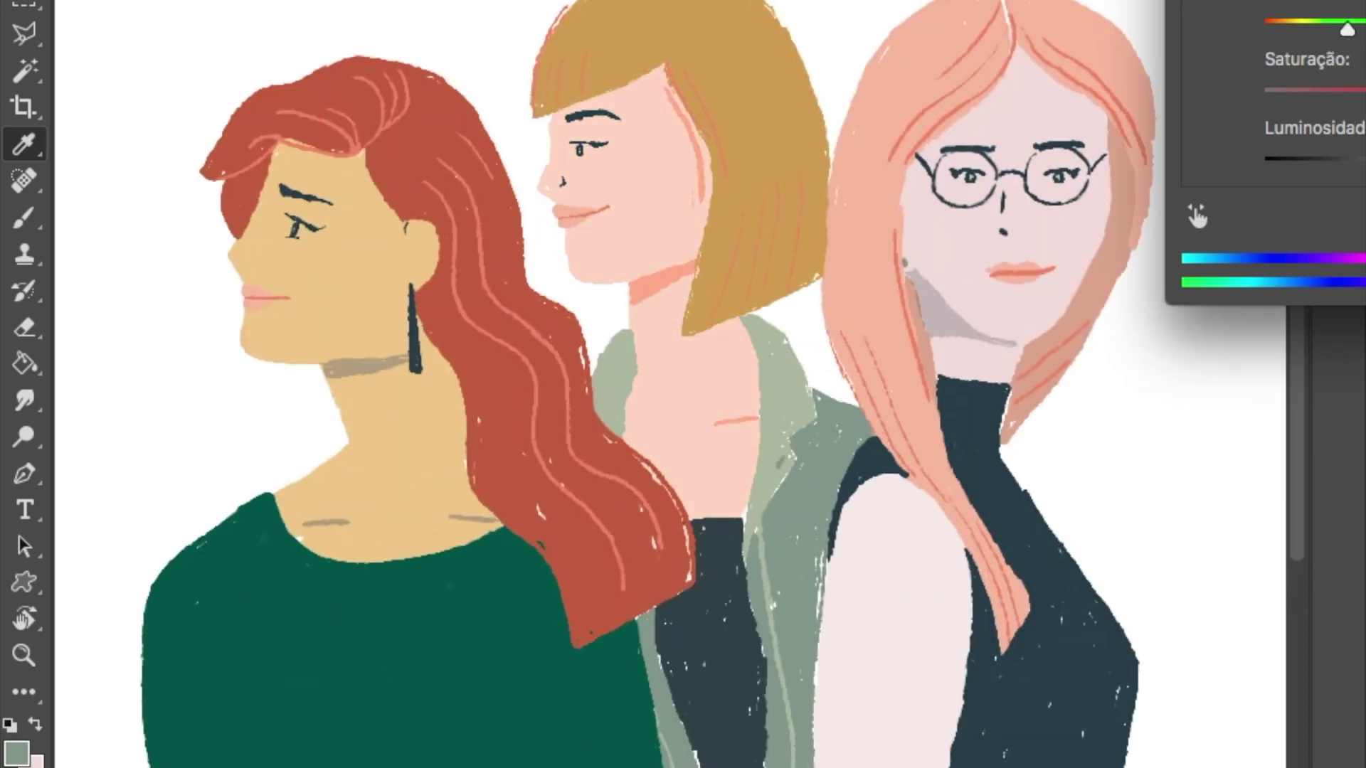
left_click_drag(1346, 30, 1362, 30)
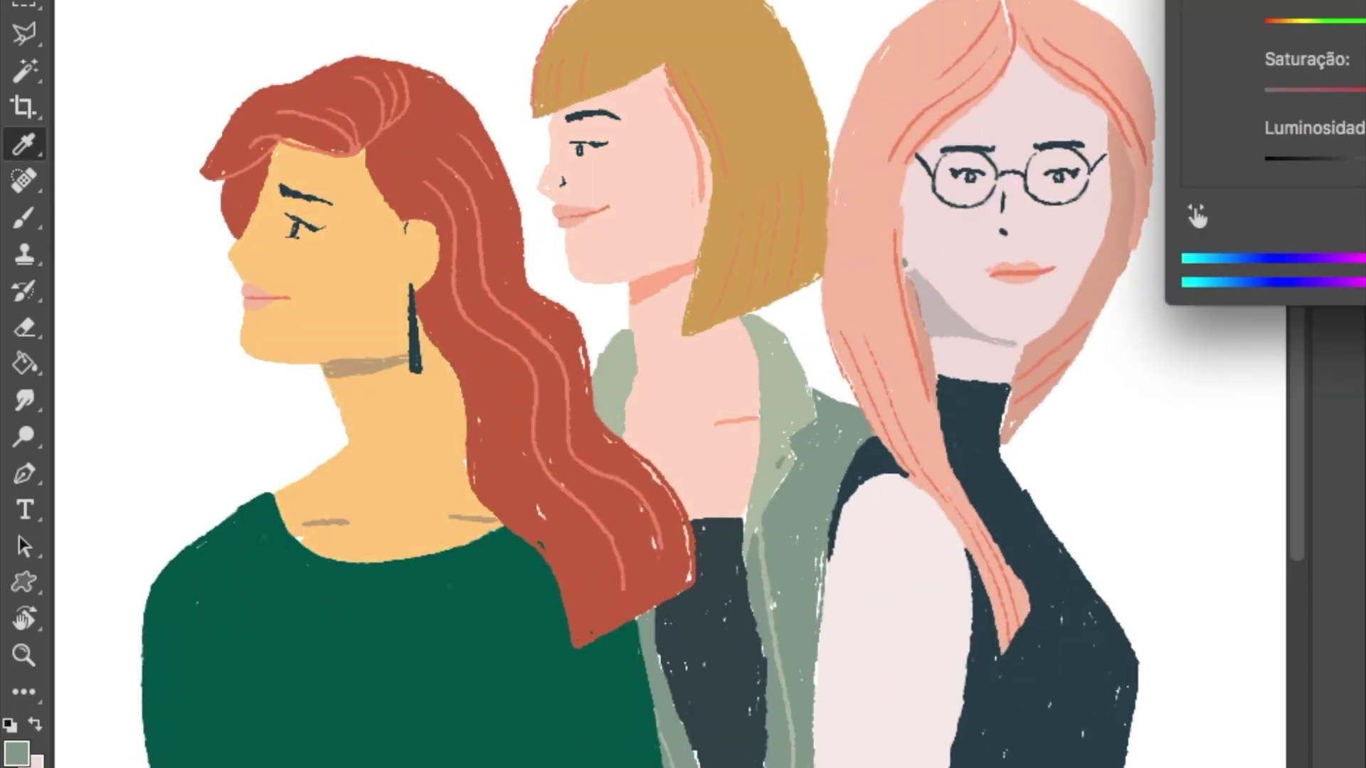
key("Return")
Sample the Tangerina coral from the colour palette as the painting colour.
key("b")
key("ctrl+minus")
key("ctrl+minus")
key("ctrl+plus")
key("ctrl+plus")
key("ctrl+plus")
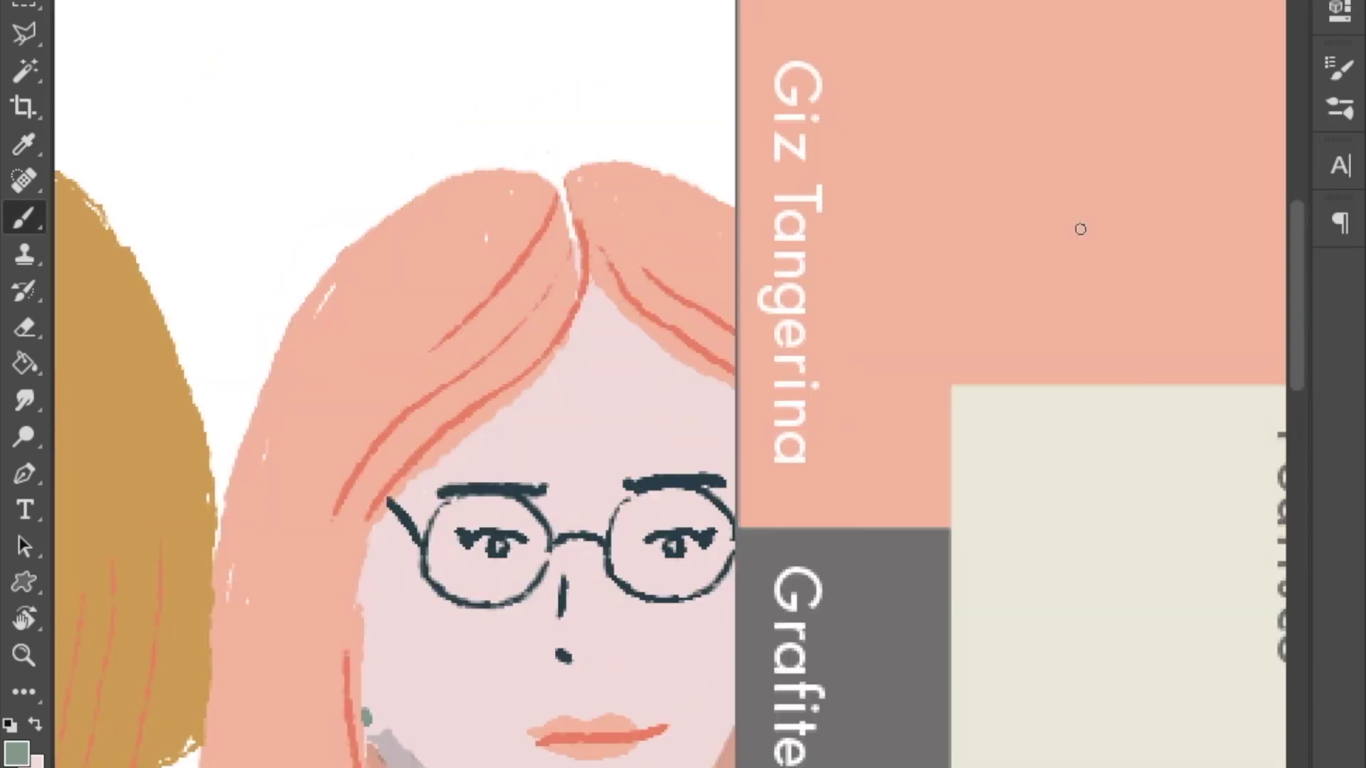
key("ctrl+minus")
key("ctrl+minus")
key("i")
left_click(1031, 71)
Paint a coral accent inside the red-haired woman's ear and a coral shadow along the underside of her jaw.
key("b")
key("ctrl+plus")
key("ctrl+plus")
key("ctrl+plus")
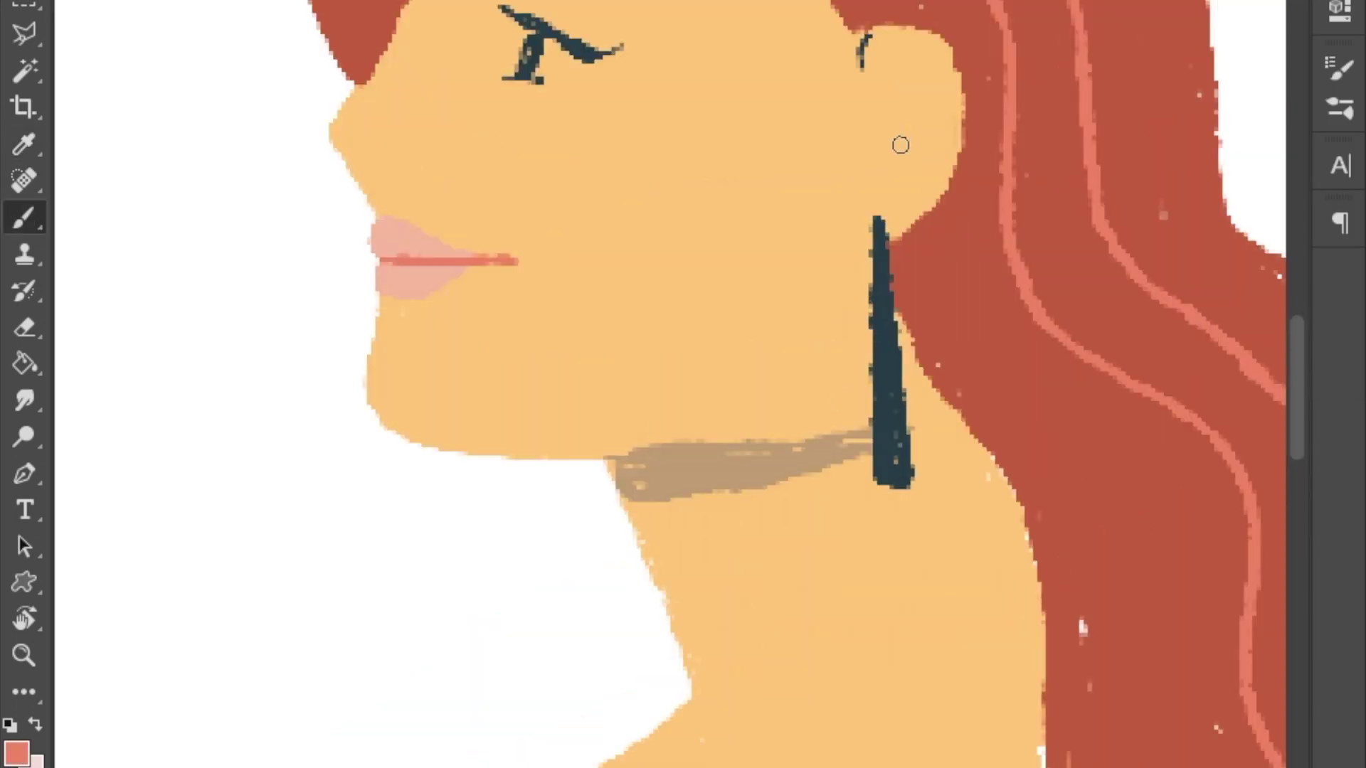
left_click_drag(893, 132, 892, 203)
mouse_move(609, 457)
left_mouse_down()
mouse_move(882, 320)
mouse_move(902, 373)
left_mouse_up()
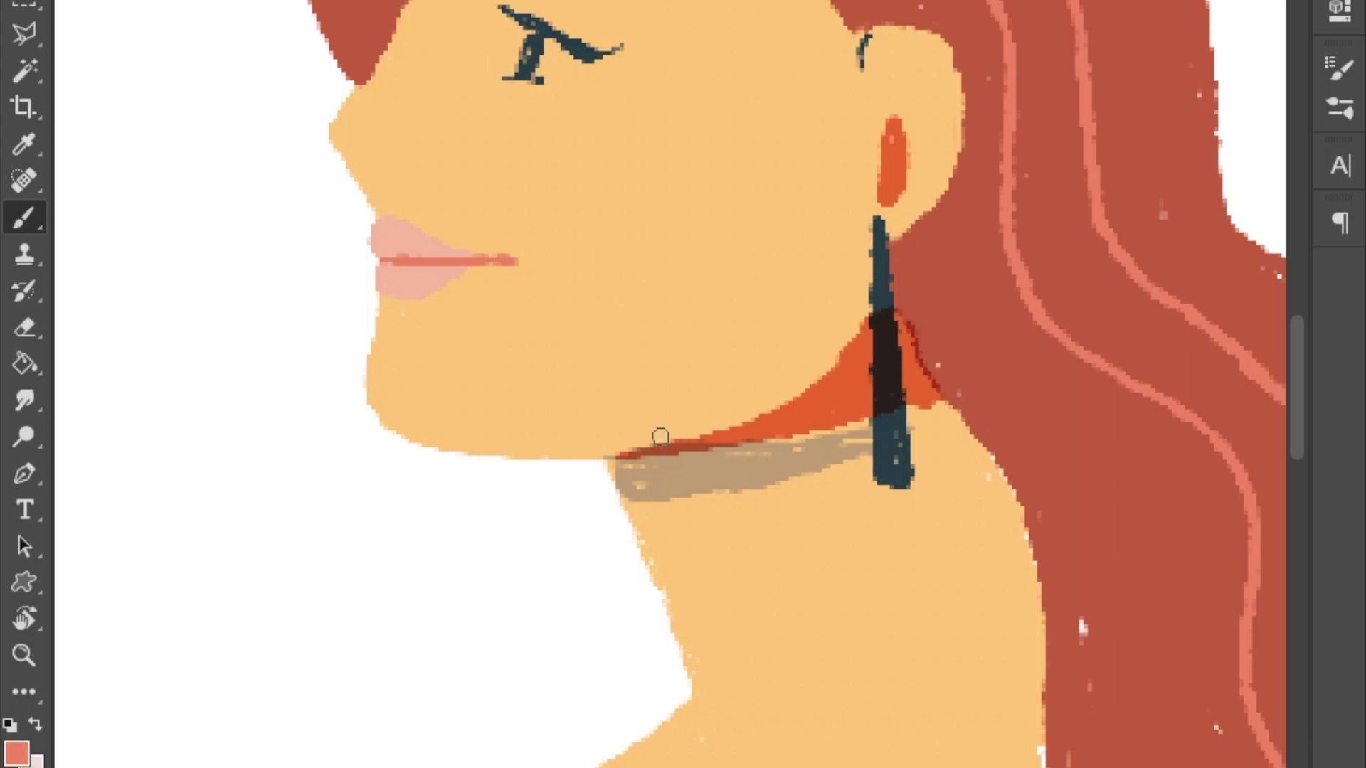
Trim the coral shadows under the red-haired and blonde women's jaws into thin tapered lines.
key("ctrl+0")
key("ctrl+plus")
key("ctrl+plus")
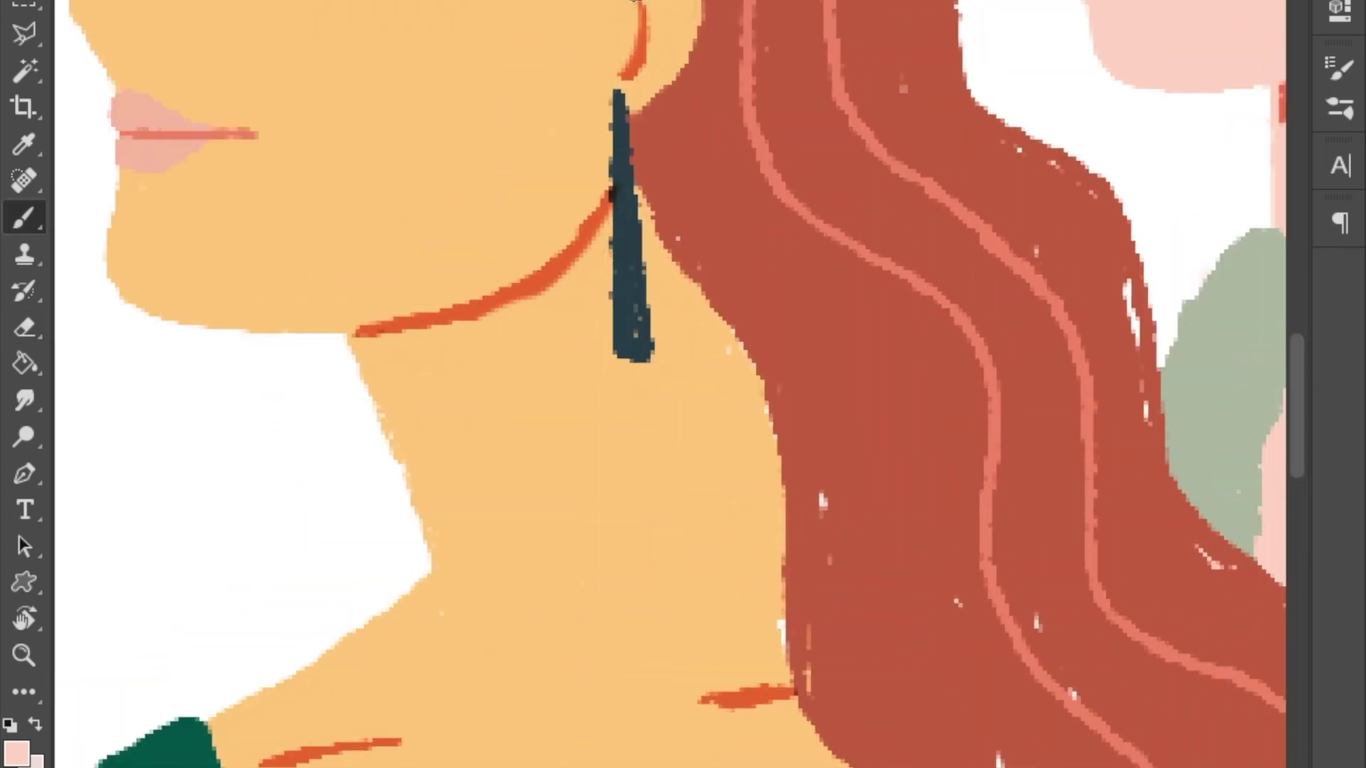
key("e")
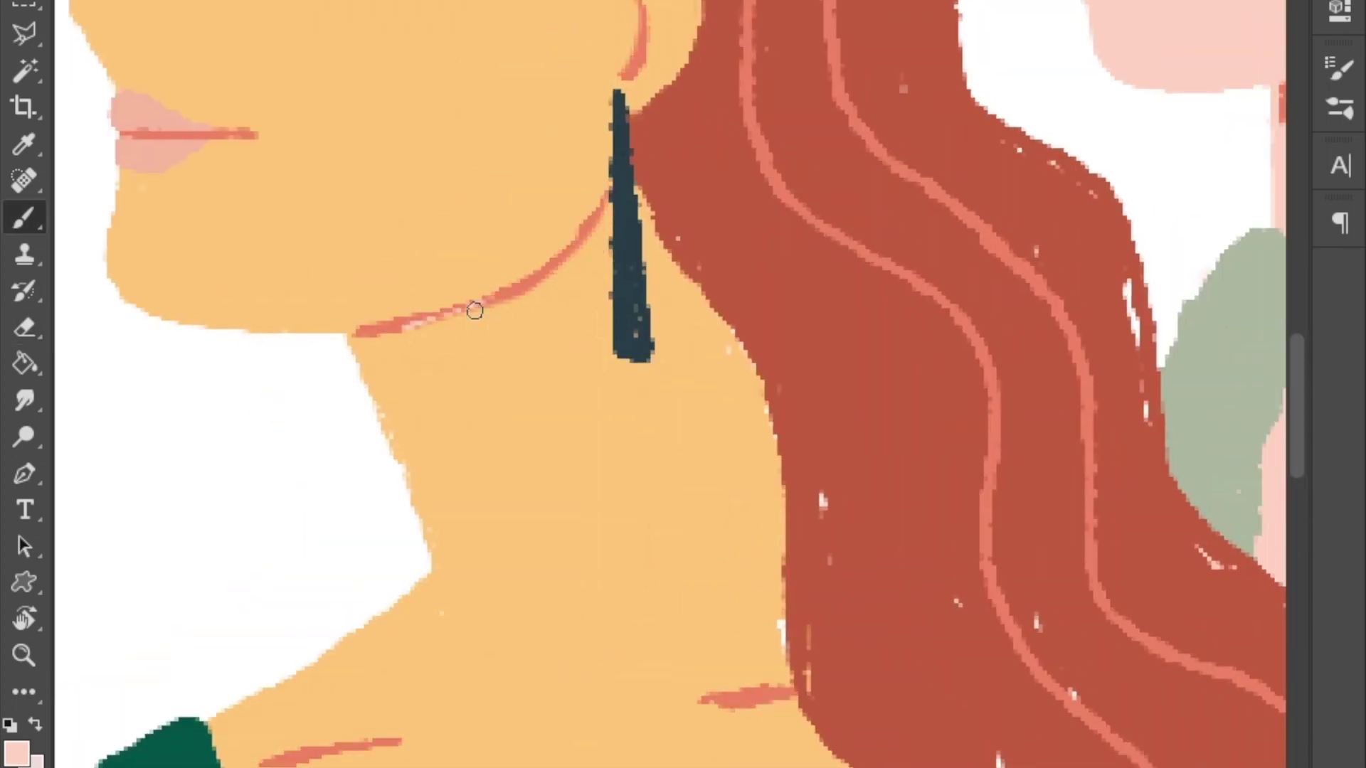
key("e")
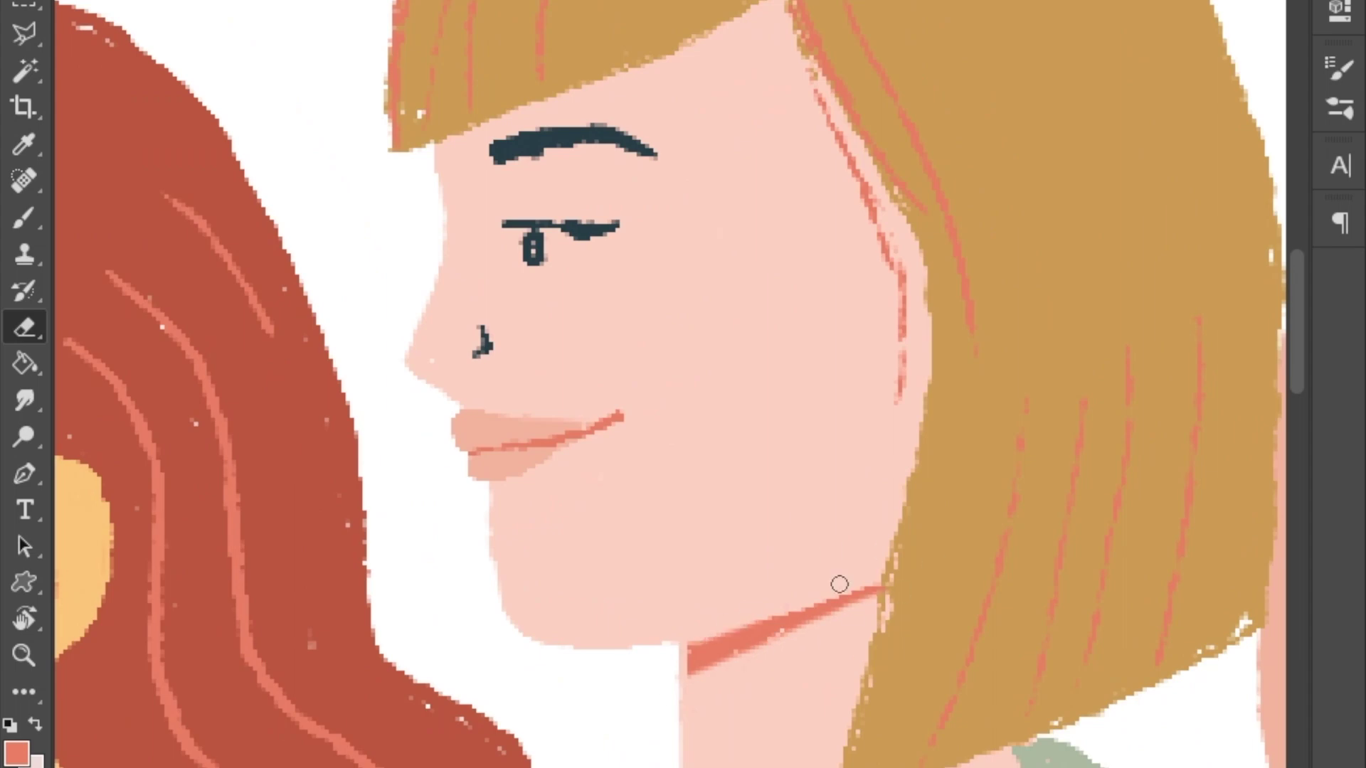
left_click_drag(839, 579, 895, 569)
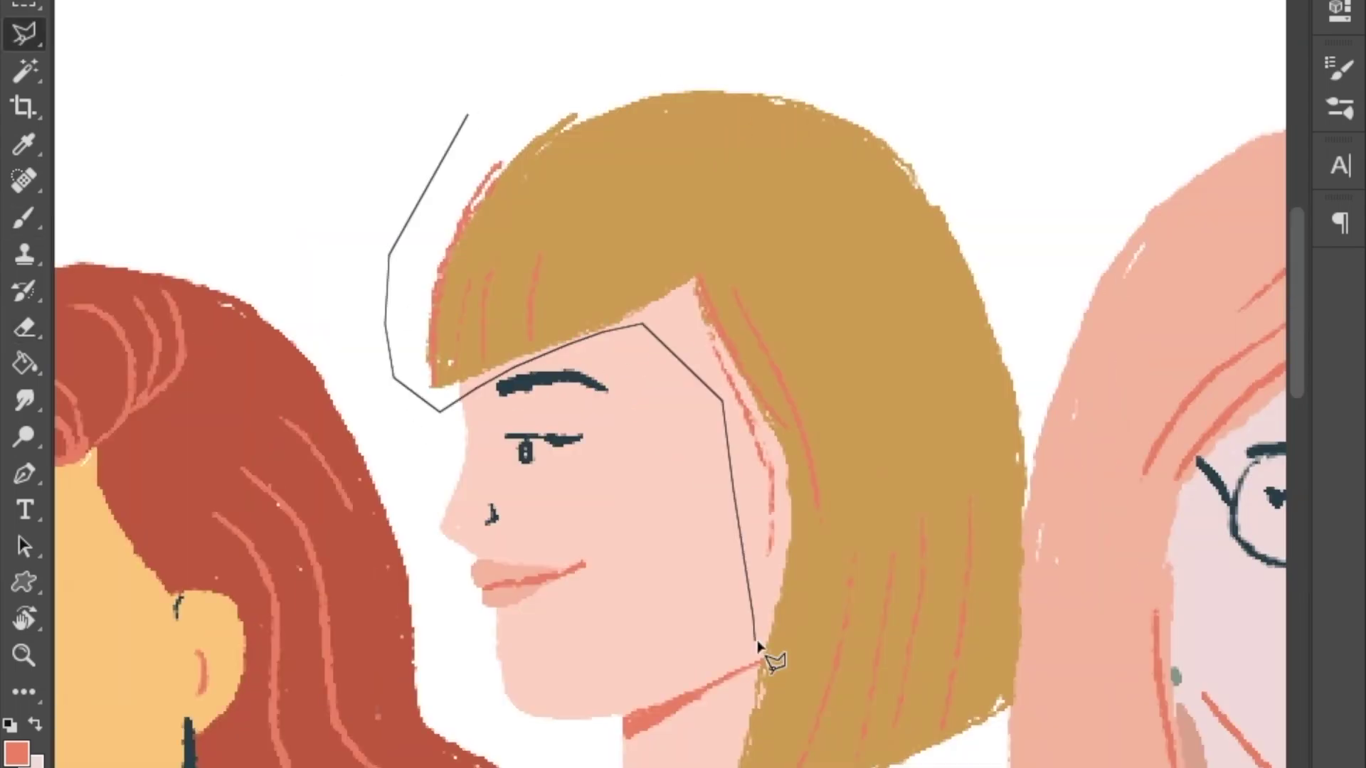
Lasso the blonde woman's hair and darken its coral strand lines to a deeper red.
double_click(758, 645)
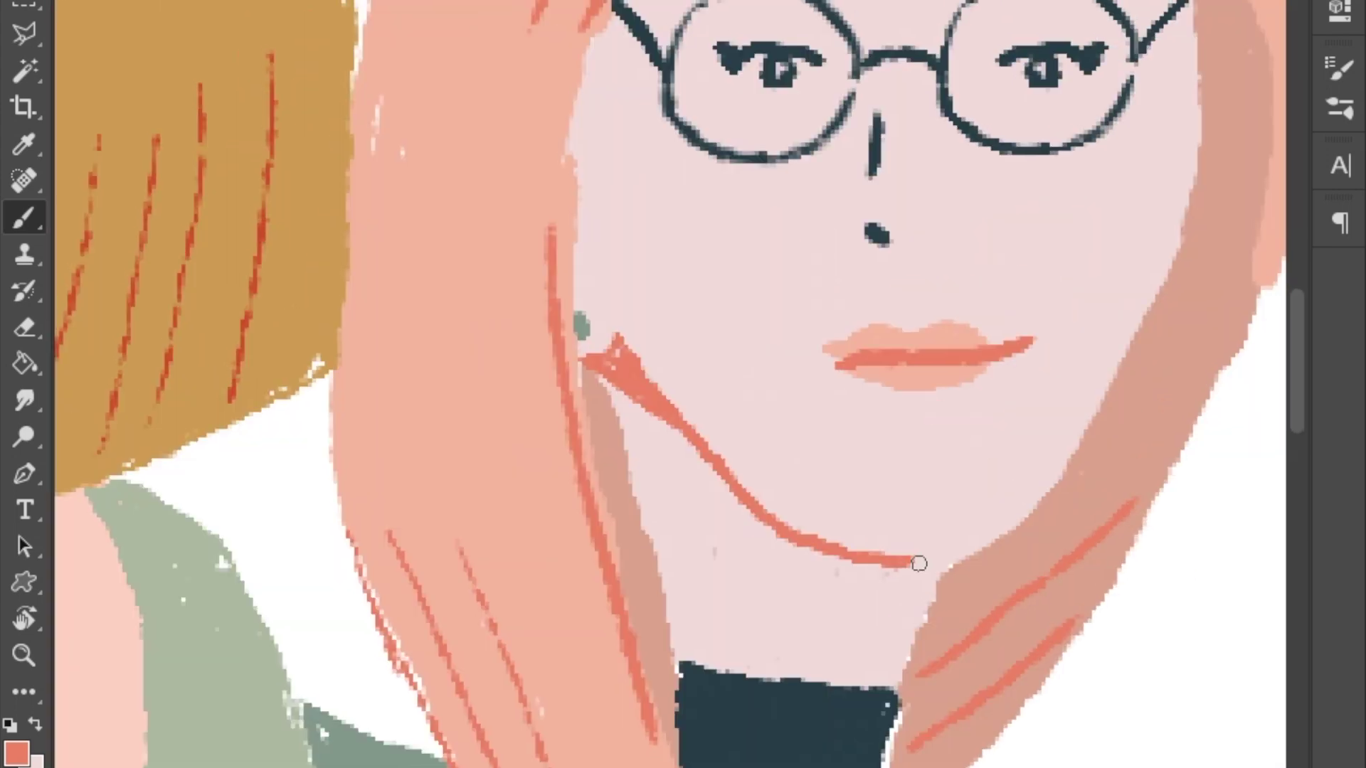
Erase the excess thickness from the coral line along the pink-haired woman's jaw.
key("e")
left_click_drag(626, 355, 745, 491)
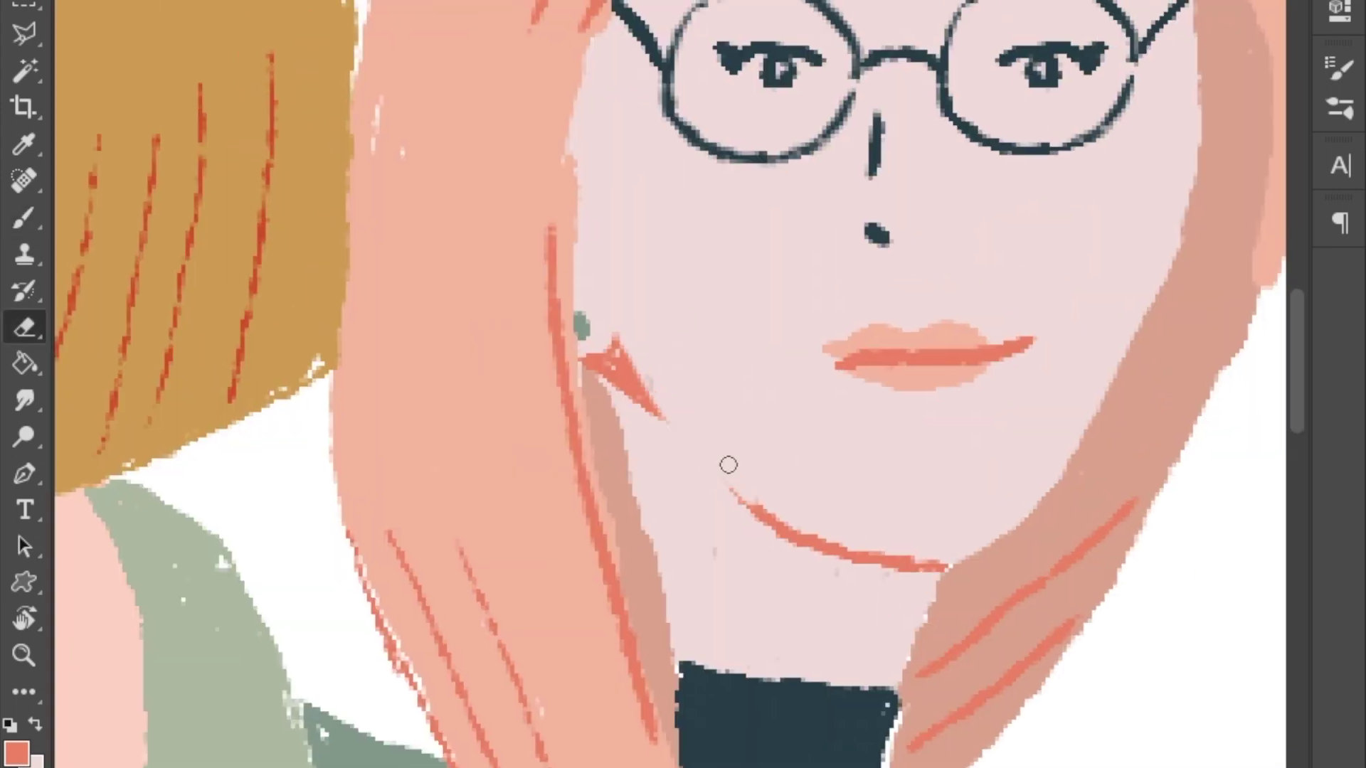
scroll(665, 430, "down", 5)
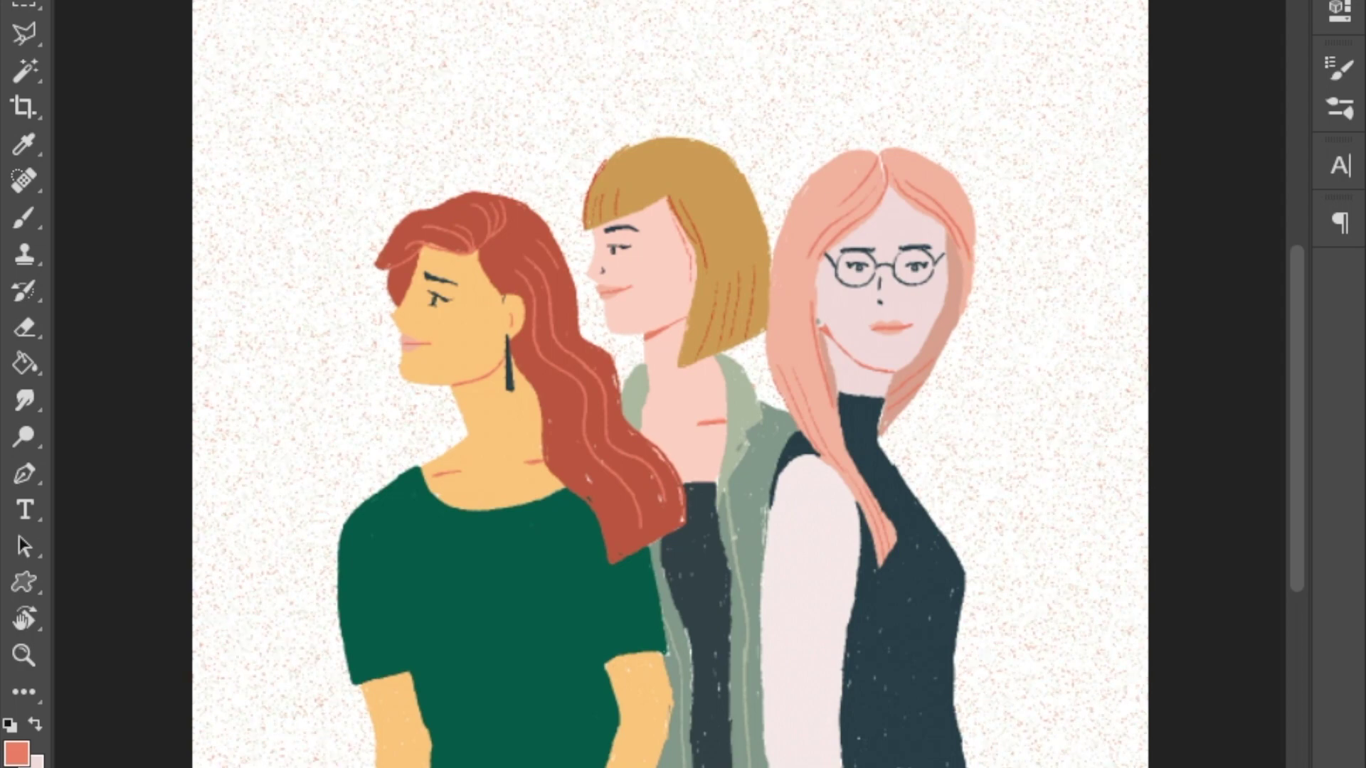
scroll(670, 398, "down", 2)
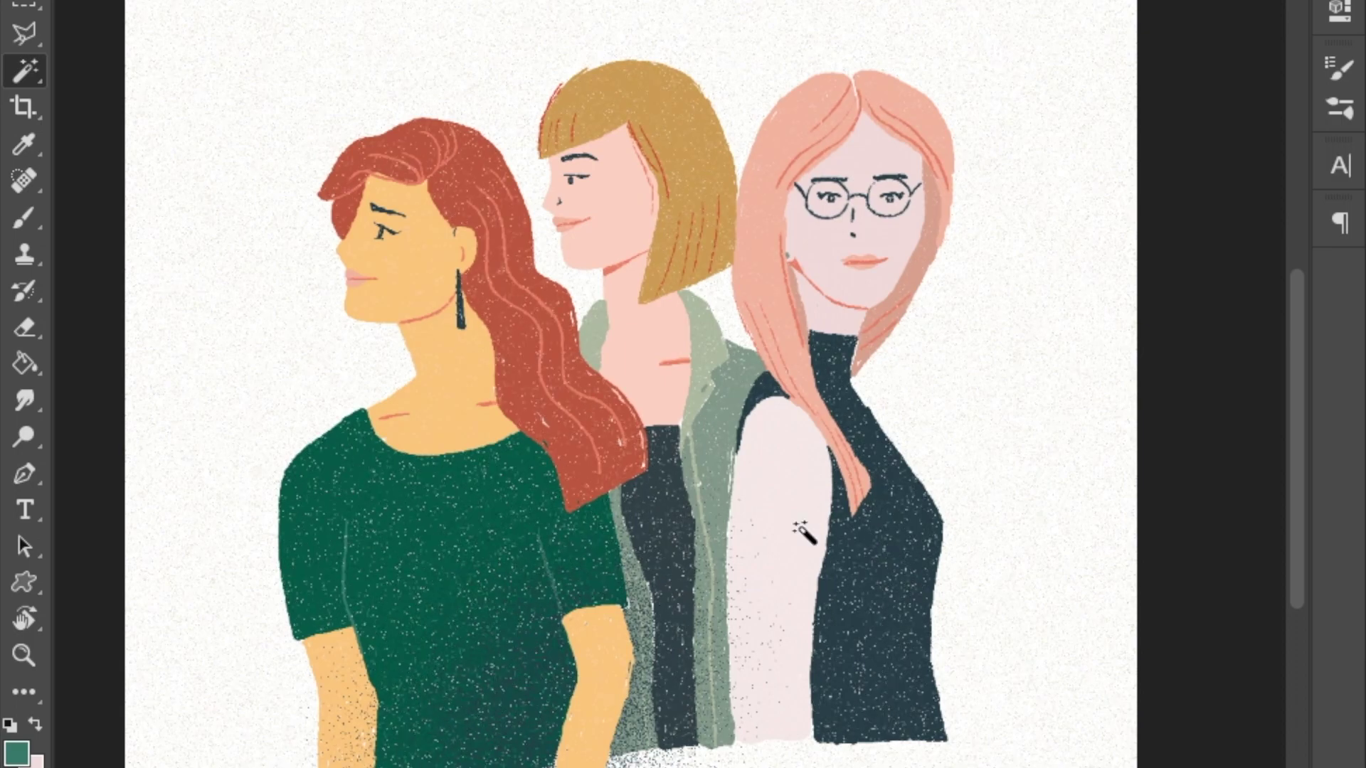
key("ctrl+plus")
key("ctrl+minus")
key("ctrl+plus")
key("ctrl+plus")
key("ctrl+plus")
key("ctrl+plus")
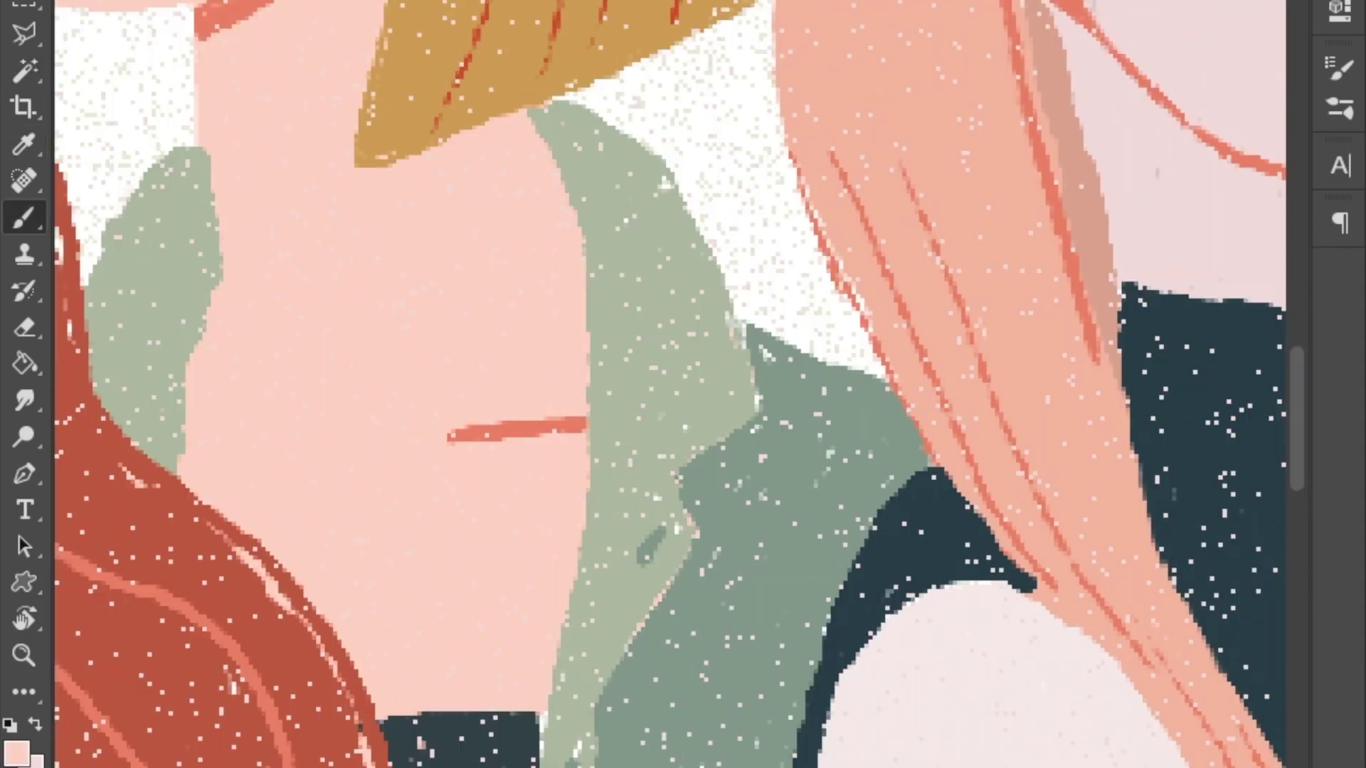
Paint a wide pale pink band across the lower edge of the three figures.
key("ctrl+0")
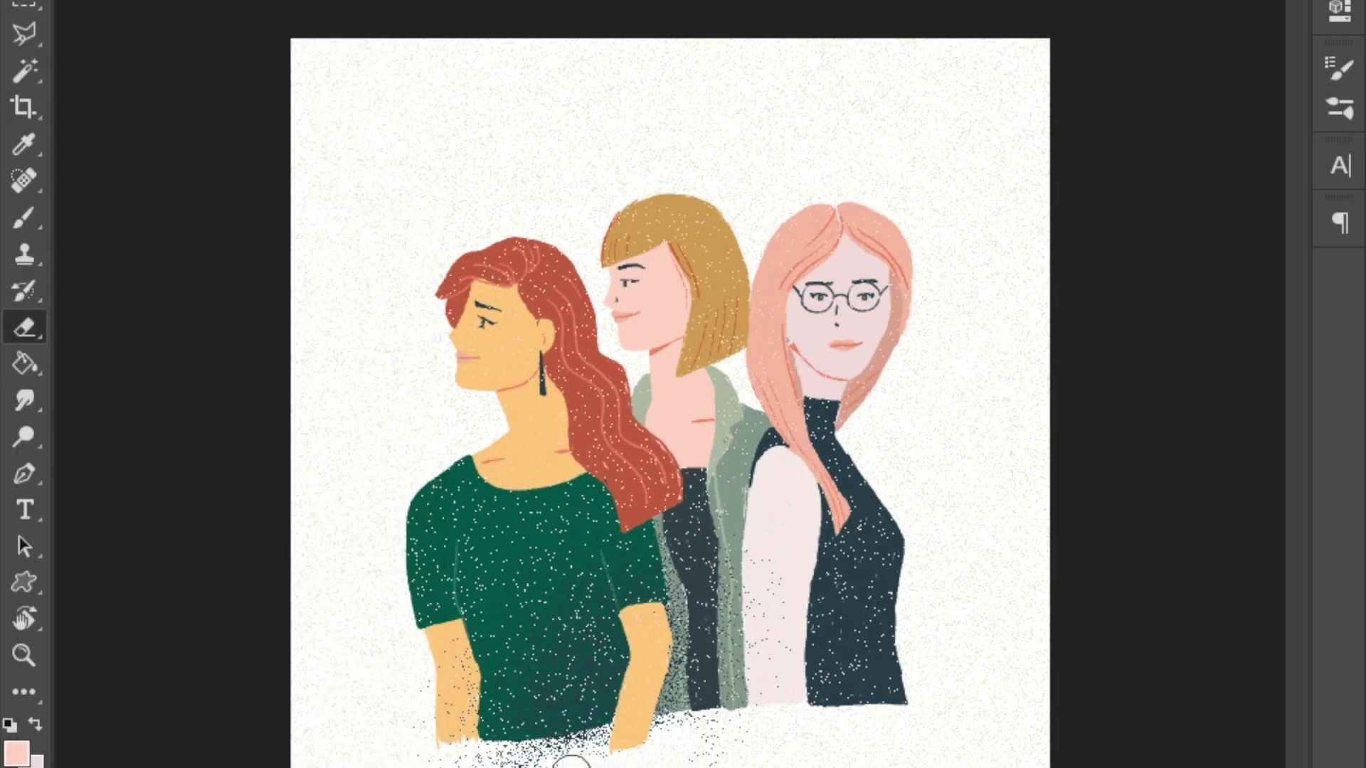
mouse_move(476, 747)
left_mouse_down()
mouse_move(427, 752)
mouse_move(677, 728)
mouse_move(483, 752)
left_mouse_up()
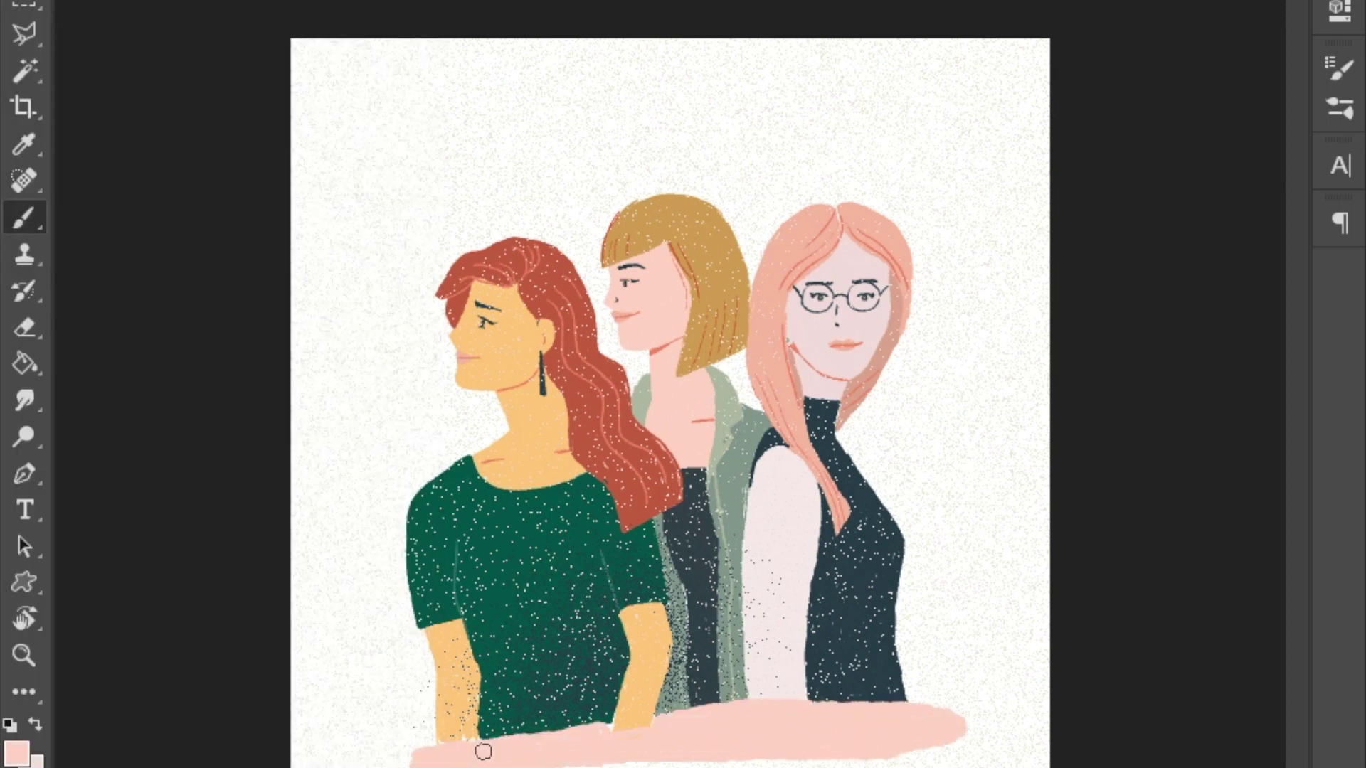
key("ctrl+minus")
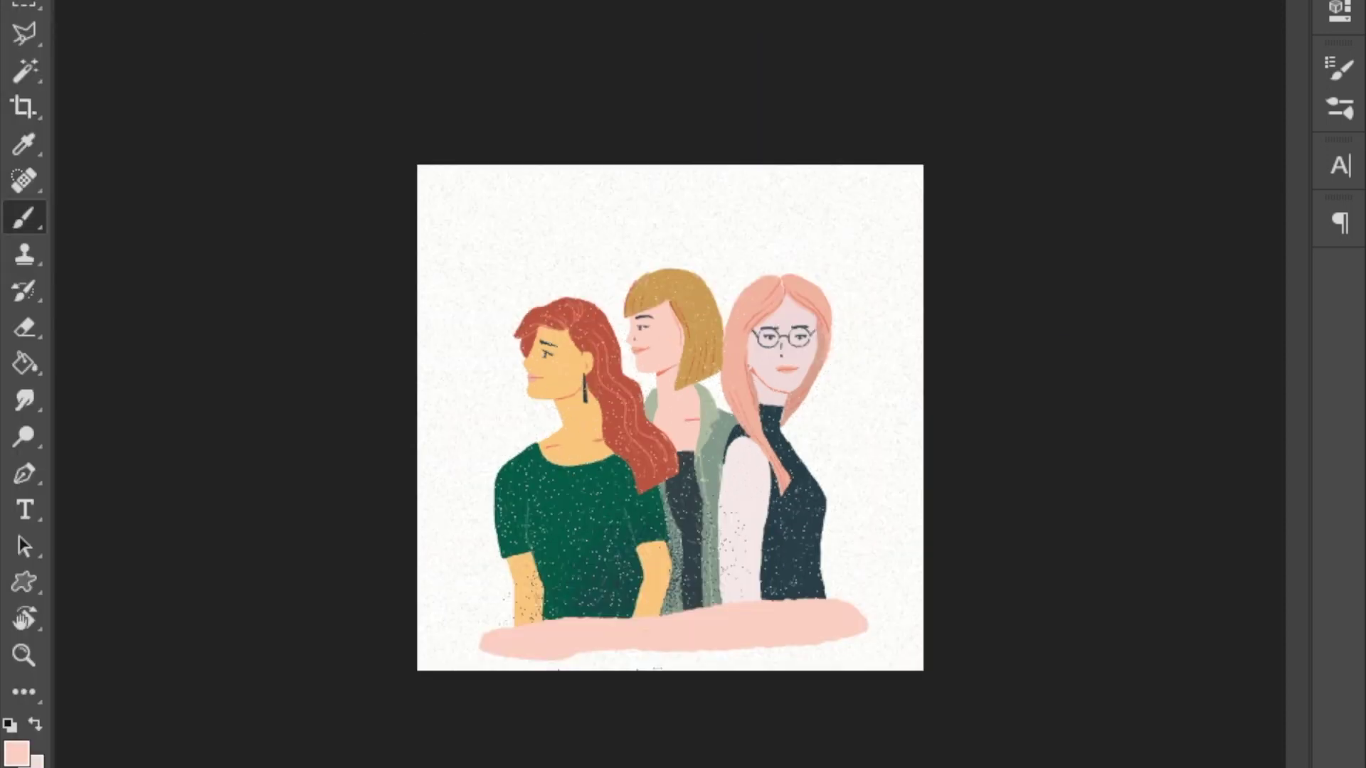
key("ctrl+plus")
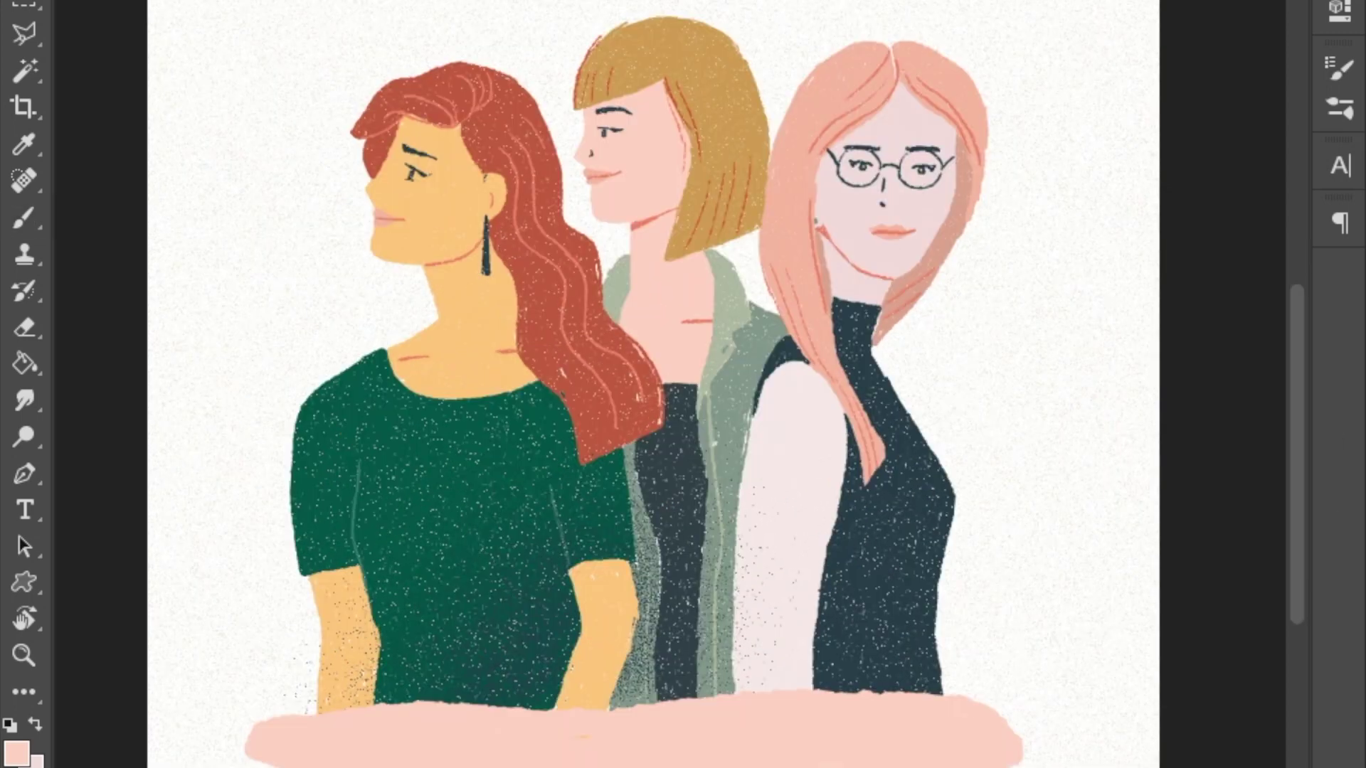
key("e")
mouse_move(1012, 728)
left_mouse_down()
mouse_move(284, 761)
mouse_move(963, 725)
mouse_move(936, 663)
left_mouse_up()
key("b")
key("ctrl+z")
Draw a thin pale pink loop around the figures' lower edge and shift the artwork slightly upward.
mouse_move(308, 678)
left_mouse_down()
mouse_move(503, 762)
mouse_move(956, 642)
left_mouse_up()
key("v")
left_click_drag(889, 757, 882, 732)
key("ctrl+t")
left_click_drag(635, 758, 634, 734)
key("Return")
Try covering the ragged lower edges of the figures with white paint below the pink line.
left_click(35, 724)
left_click(17, 750)
key("Return")
key("b")
mouse_move(316, 743)
left_mouse_down()
mouse_move(585, 707)
mouse_move(1024, 707)
left_mouse_up()
key("ctrl+minus")
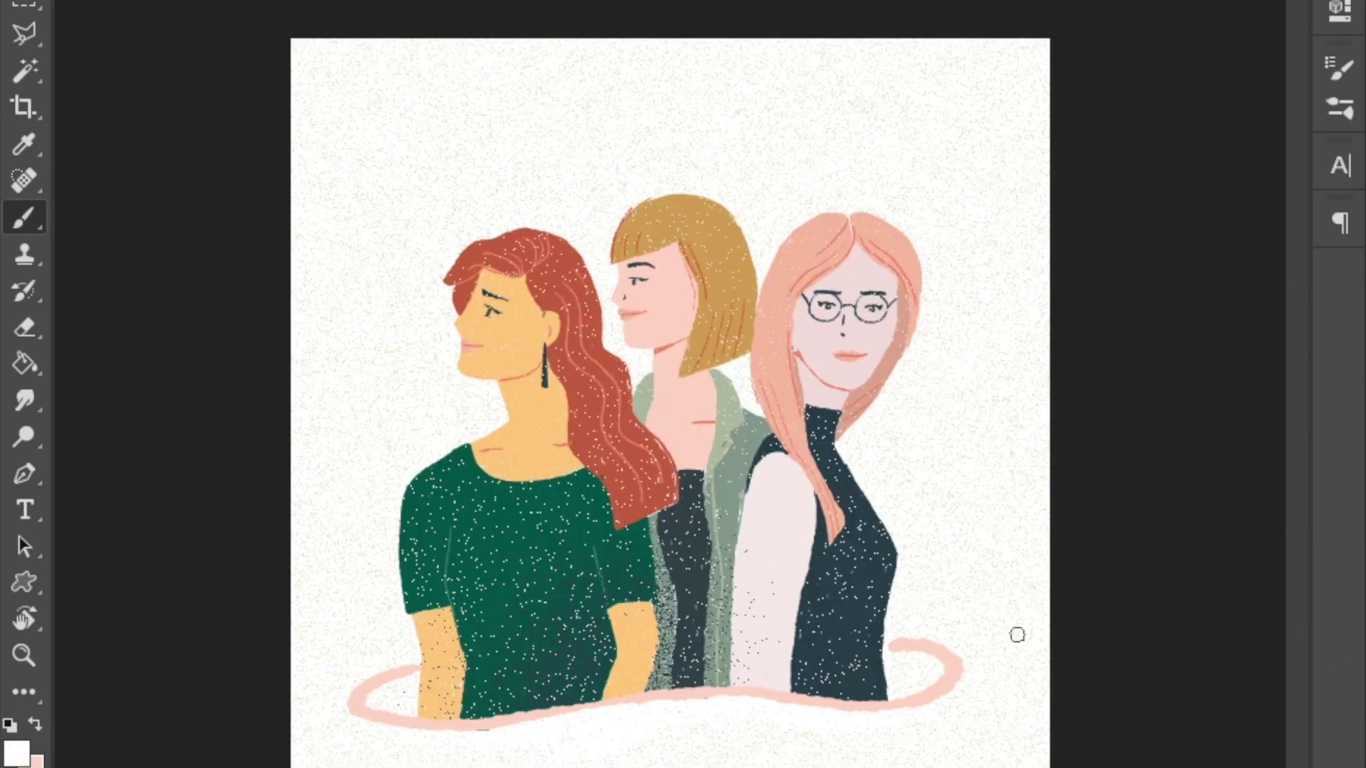
key("ctrl+z")
key("ctrl+z")
Redraw the pale pink loop wider around the figures, reposition it and trim its stray right end.
left_click_drag(408, 696, 987, 716)
key("ctrl+t")
left_click_drag(674, 756, 674, 733)
key("Return")
key("ctrl+plus")
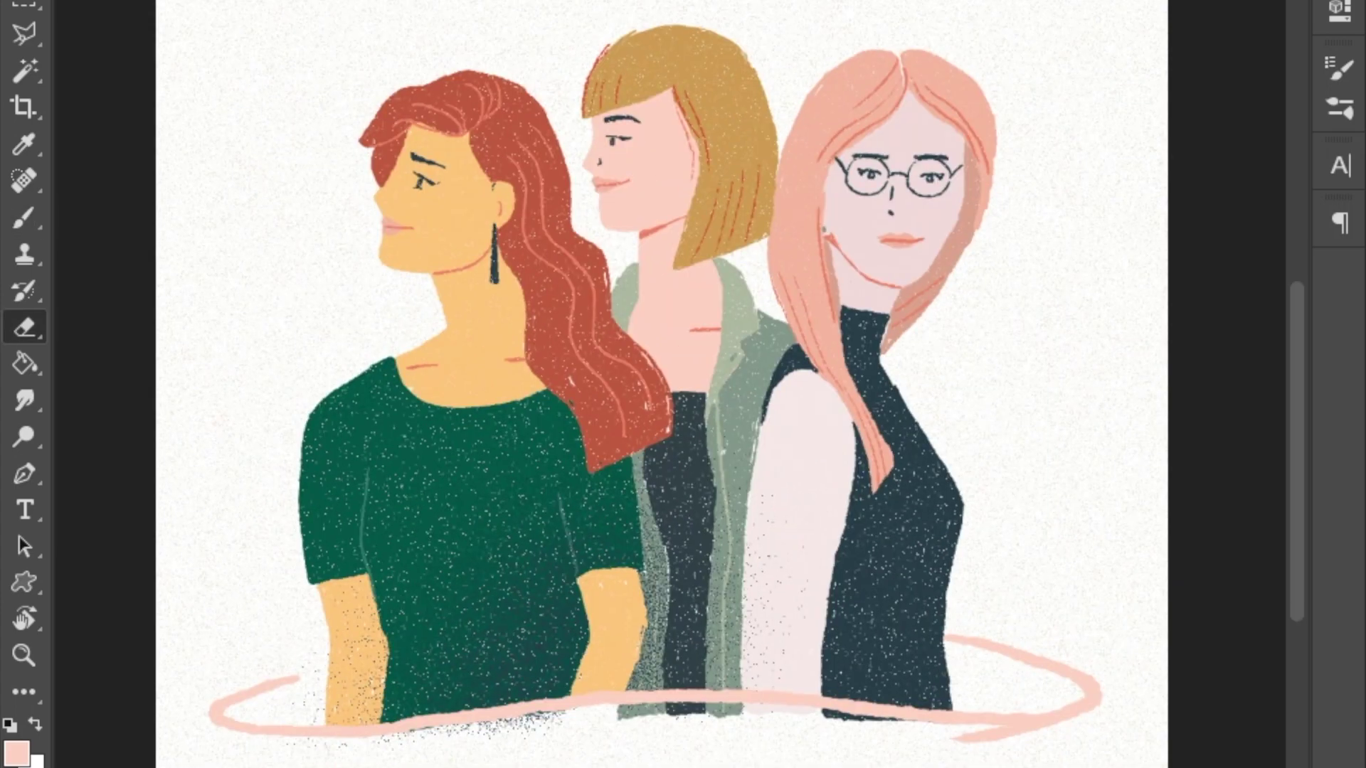
scroll(683, 384, "down", 1)
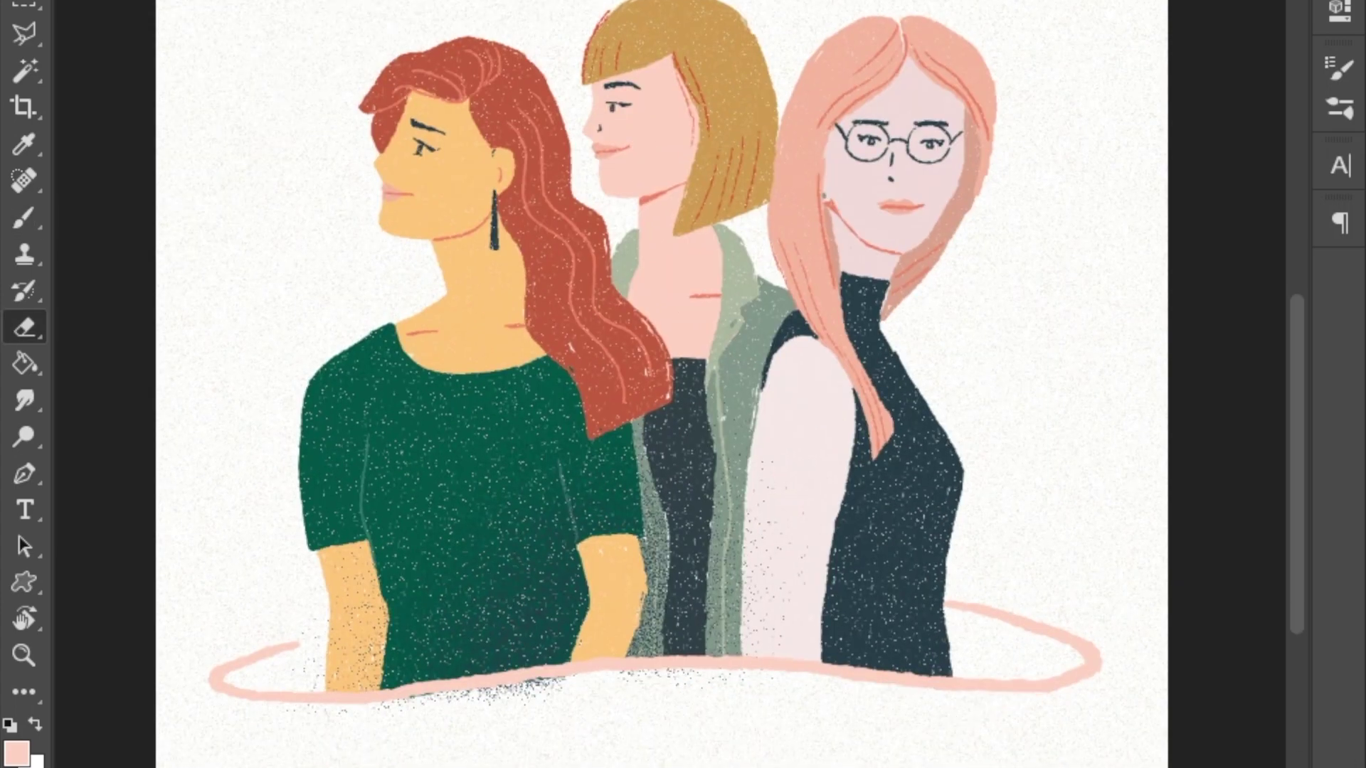
scroll(640, 711, "up", 1)
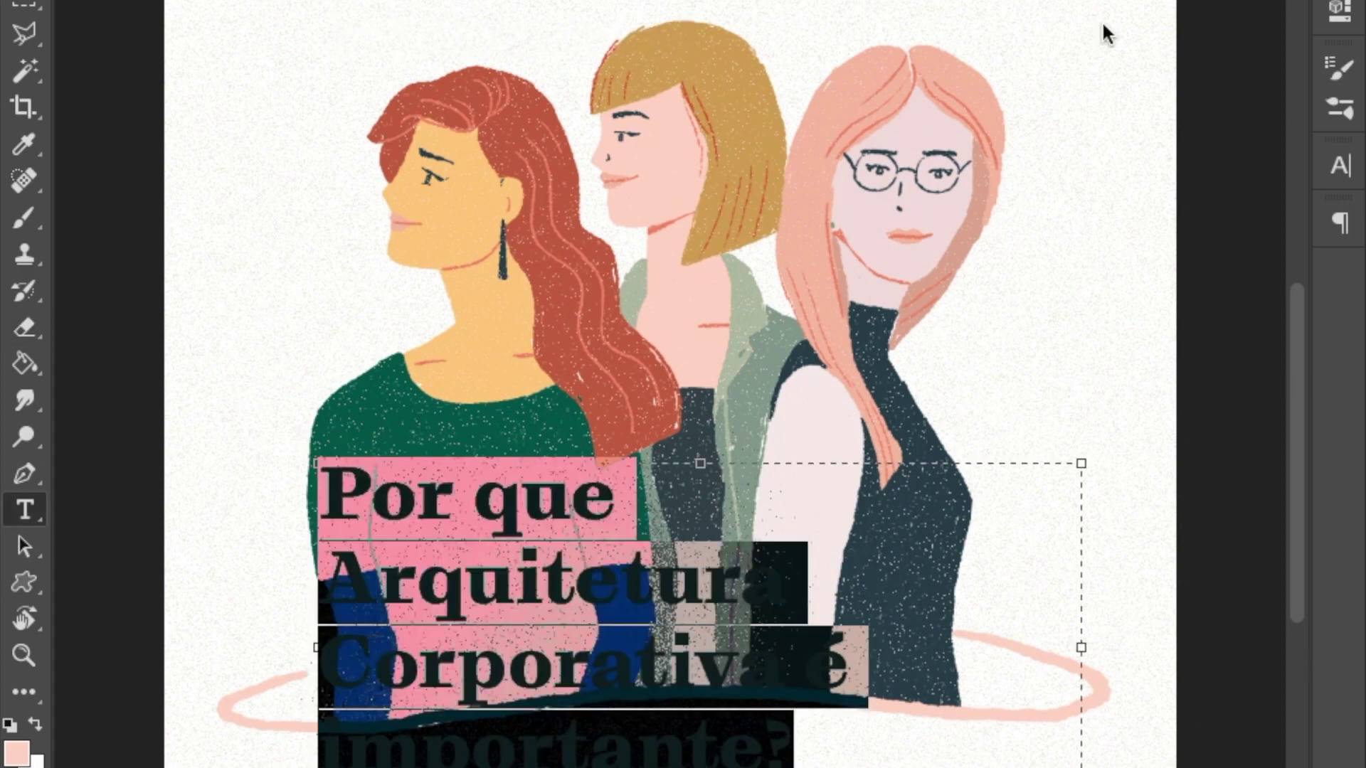
Replace the headline text with "Empreendedorismo Feminio: bora saber mais?".
type("Em")
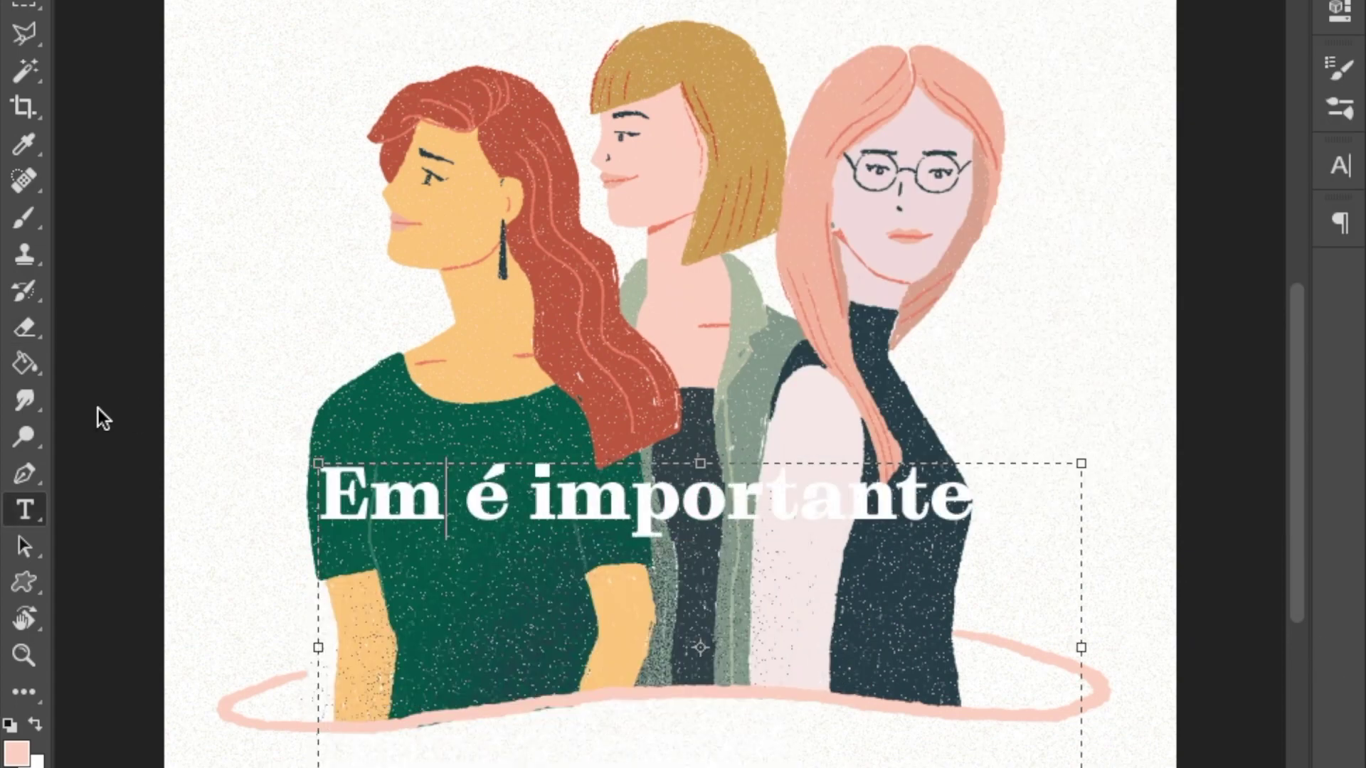
type("preendedorismo Feminio: bora saber mais")
key("Delete")
key("Delete")
key("Delete")
key("Delete")
key("Delete")
key("Delete")
key("Delete")
key("Delete")
key("Delete")
key("Delete")
key("Delete")
key("Delete")
key("Delete")
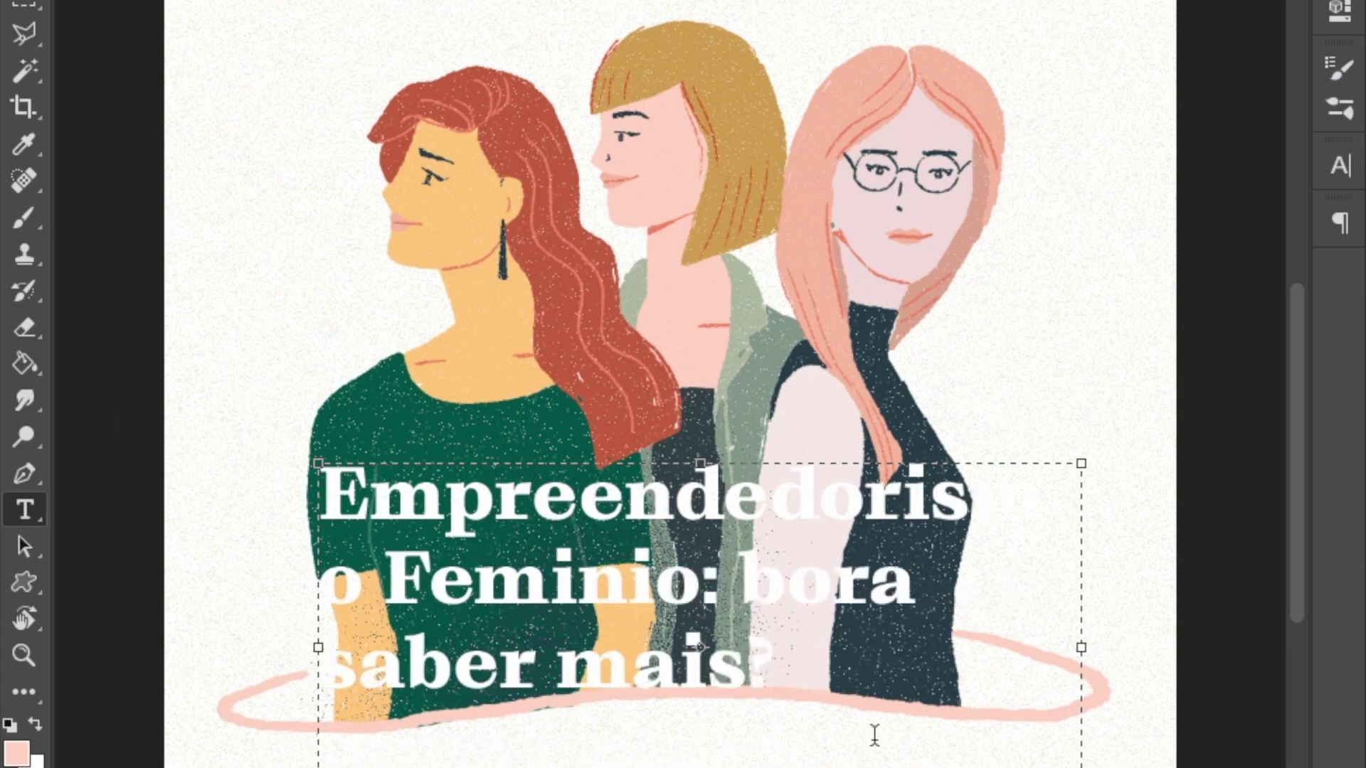
key("ctrl+Return")
Scale the headline down so its first word fits on one line and place it over the figures' lower part.
key("v")
left_click_drag(926, 606, 936, 606)
left_click_drag(623, 606, 669, 734)
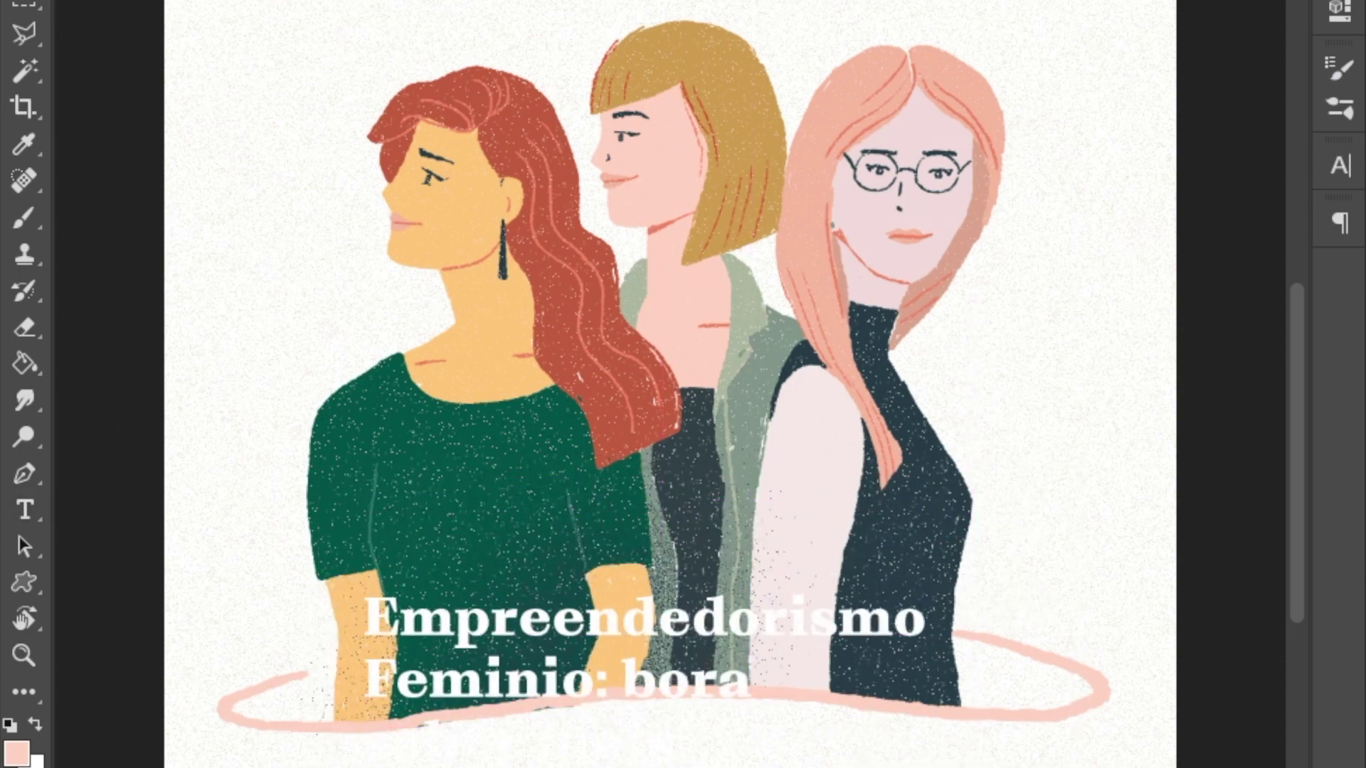
Paint a translucent ochre shape from the canvas's left edge across the lower part of the figures.
key("ctrl+minus")
mouse_move(381, 732)
left_mouse_down()
mouse_move(899, 683)
mouse_move(391, 738)
left_mouse_up()
key("ctrl+plus")
key("ctrl+plus")
mouse_move(220, 528)
left_mouse_down()
mouse_move(1209, 427)
mouse_move(534, 506)
mouse_move(889, 405)
mouse_move(1130, 564)
mouse_move(213, 356)
mouse_move(554, 313)
mouse_move(1209, 541)
left_mouse_up()
key("ctrl+minus")
key("v")
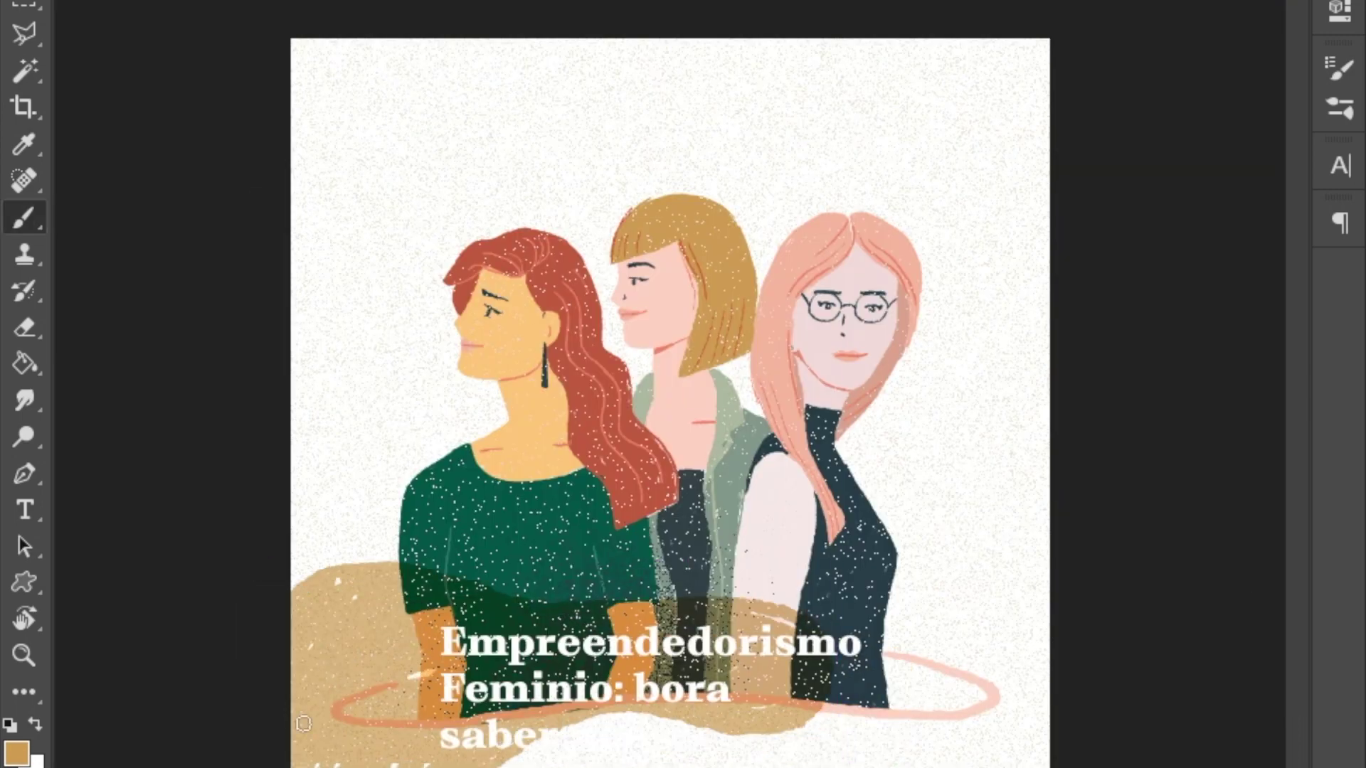
Paint a translucent sage green shape from the right edge across the lower part of the figures.
left_click(960, 72)
mouse_move(1050, 566)
left_mouse_down()
mouse_move(1140, 722)
mouse_move(686, 761)
mouse_move(982, 625)
left_mouse_up()
key("ctrl+plus")
key("e")
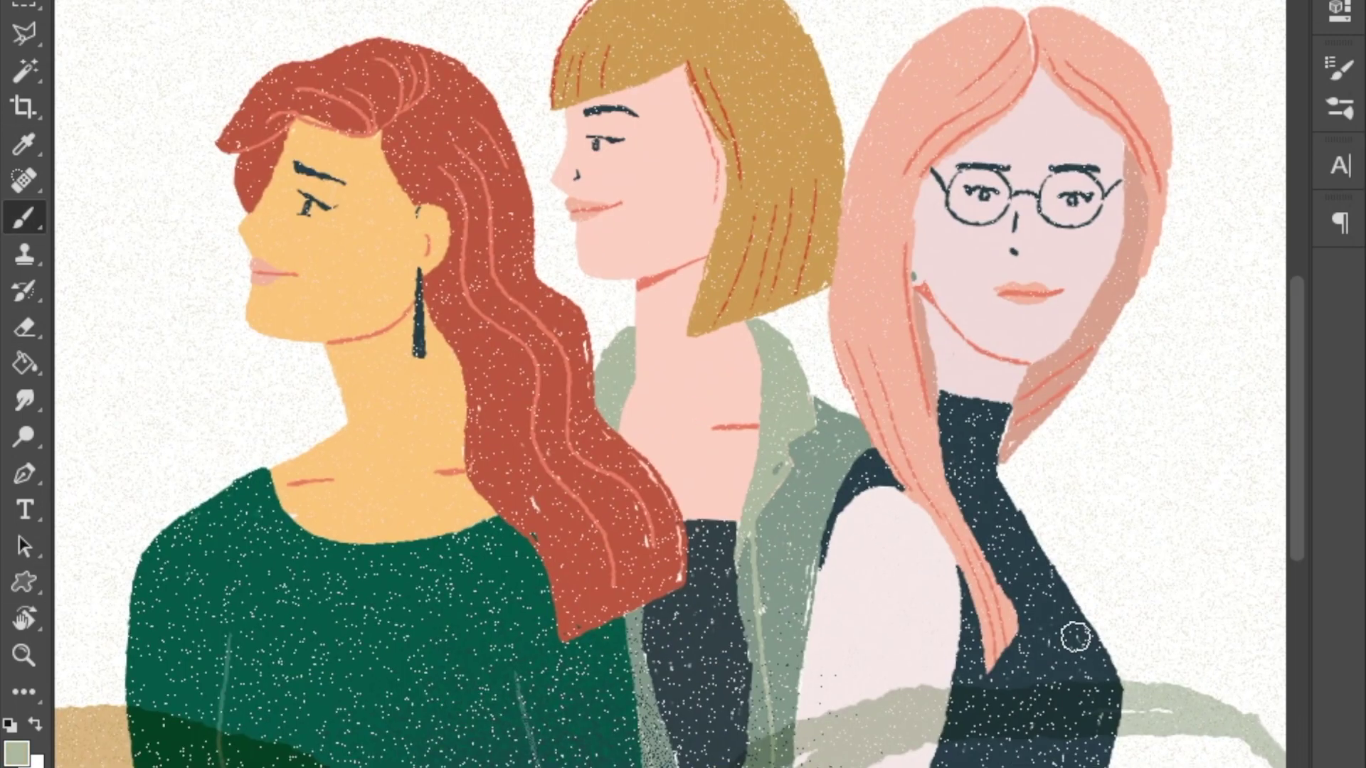
key("b")
scroll(1134, 567, "down", 5)
scroll(996, 498, "down", 3)
scroll(996, 498, "right", 4)
scroll(850, 433, "down", 3)
scroll(851, 432, "left", 3)
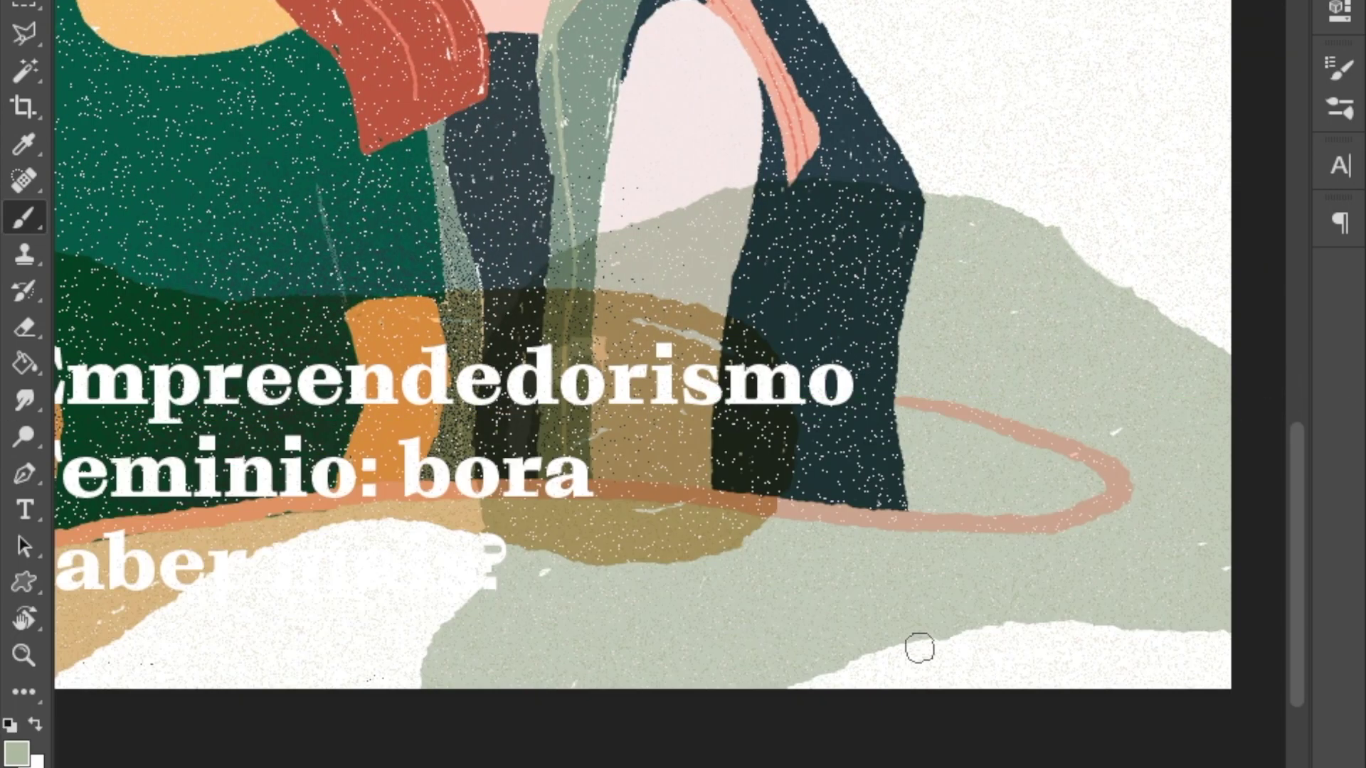
Undo the last sage strokes and reshape the sage form into a lower wavy band.
key("ctrl+z")
key("ctrl+z")
key("ctrl+z")
key("ctrl+z")
key("ctrl+z")
key("ctrl+z")
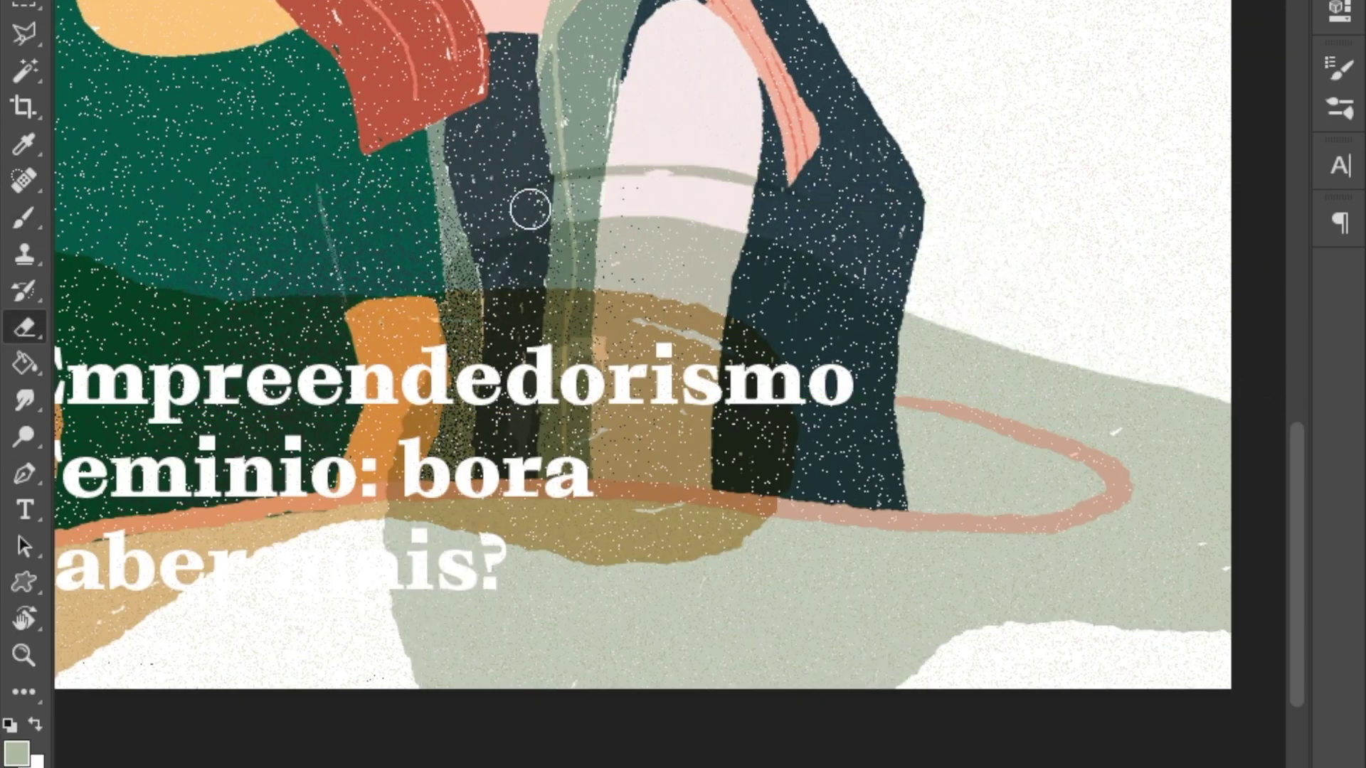
scroll(740, 173, "up", 2)
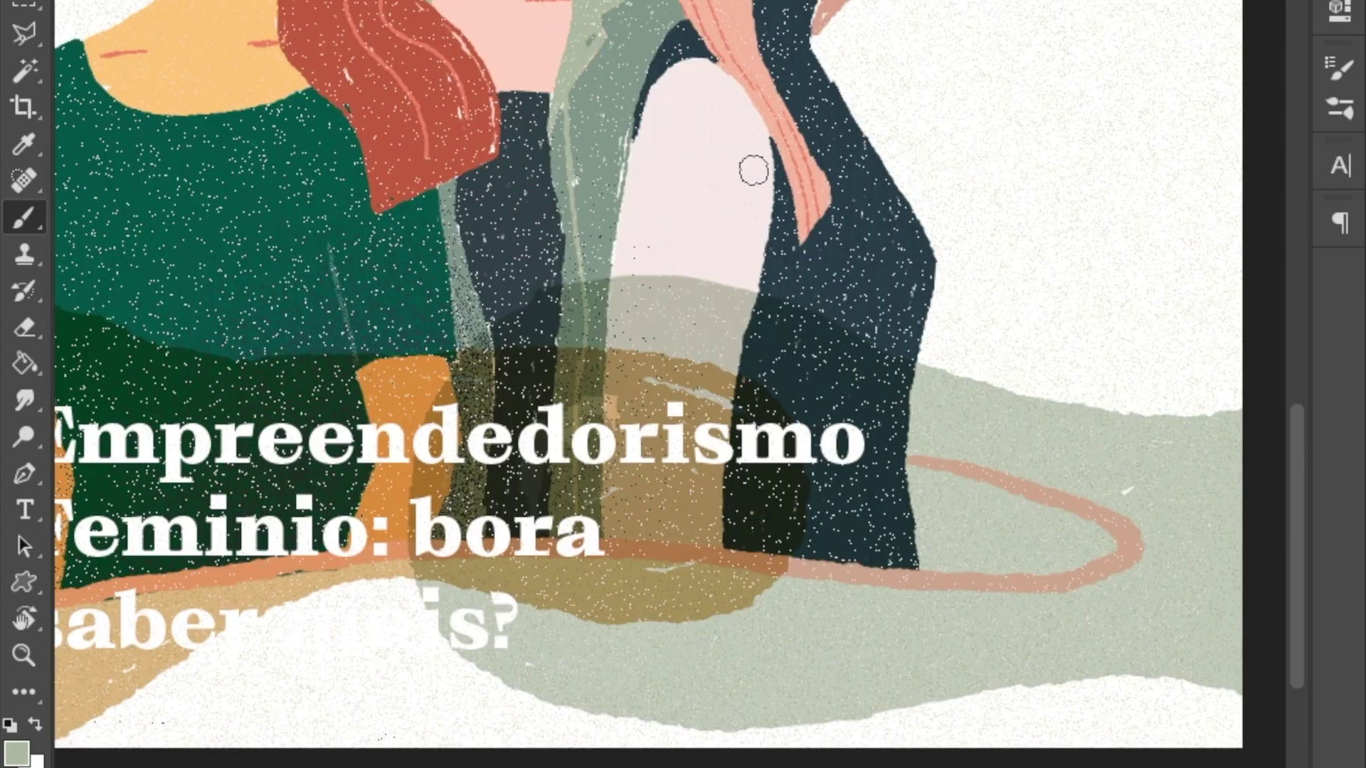
scroll(739, 173, "down", 3)
scroll(427, 355, "up", 3)
Paint a pale pink rounded shape along the bottom centre of the canvas.
left_click_drag(140, 551, 727, 413)
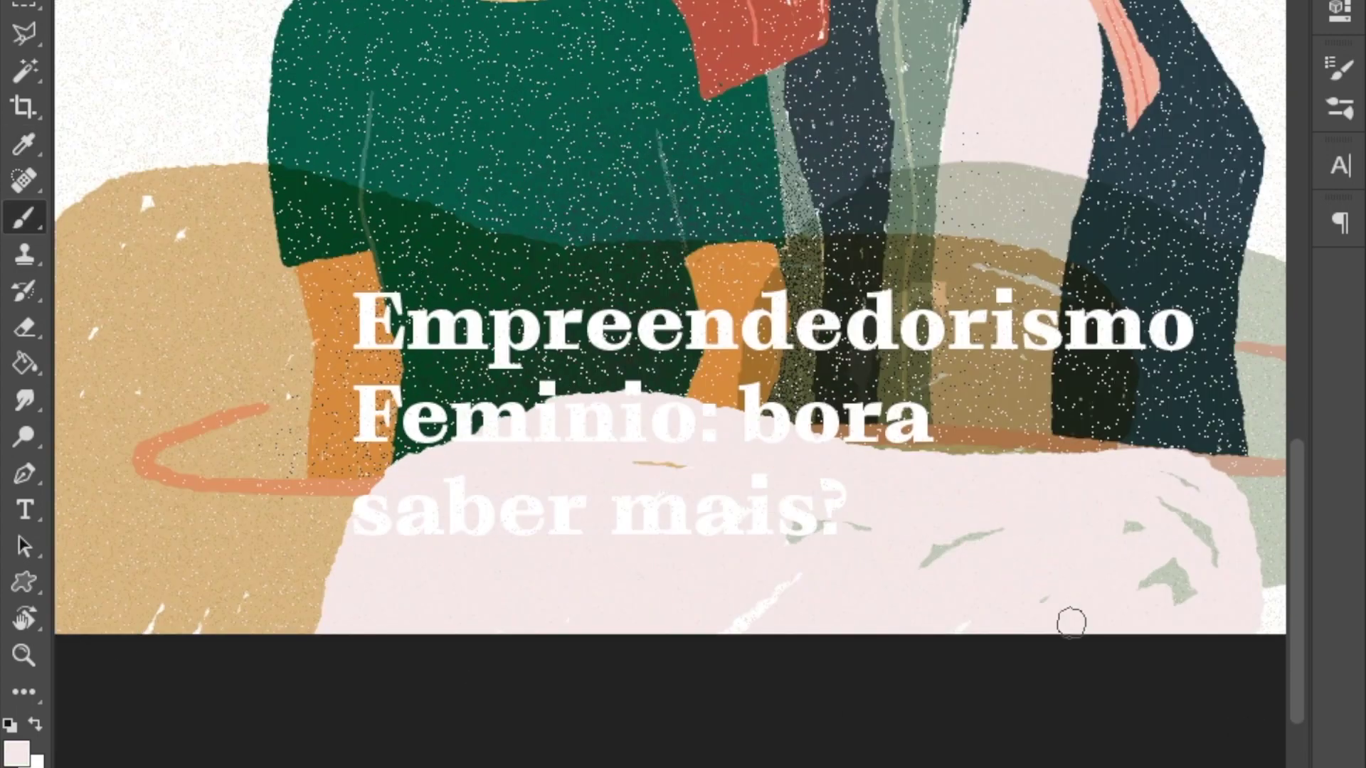
scroll(1070, 622, "right", 3)
key("ctrl+z")
scroll(1210, 476, "down", 3)
scroll(1210, 476, "up", 5)
Adjust the pale pink shape's hue and saturation, and move the headline up and to the left.
key("i")
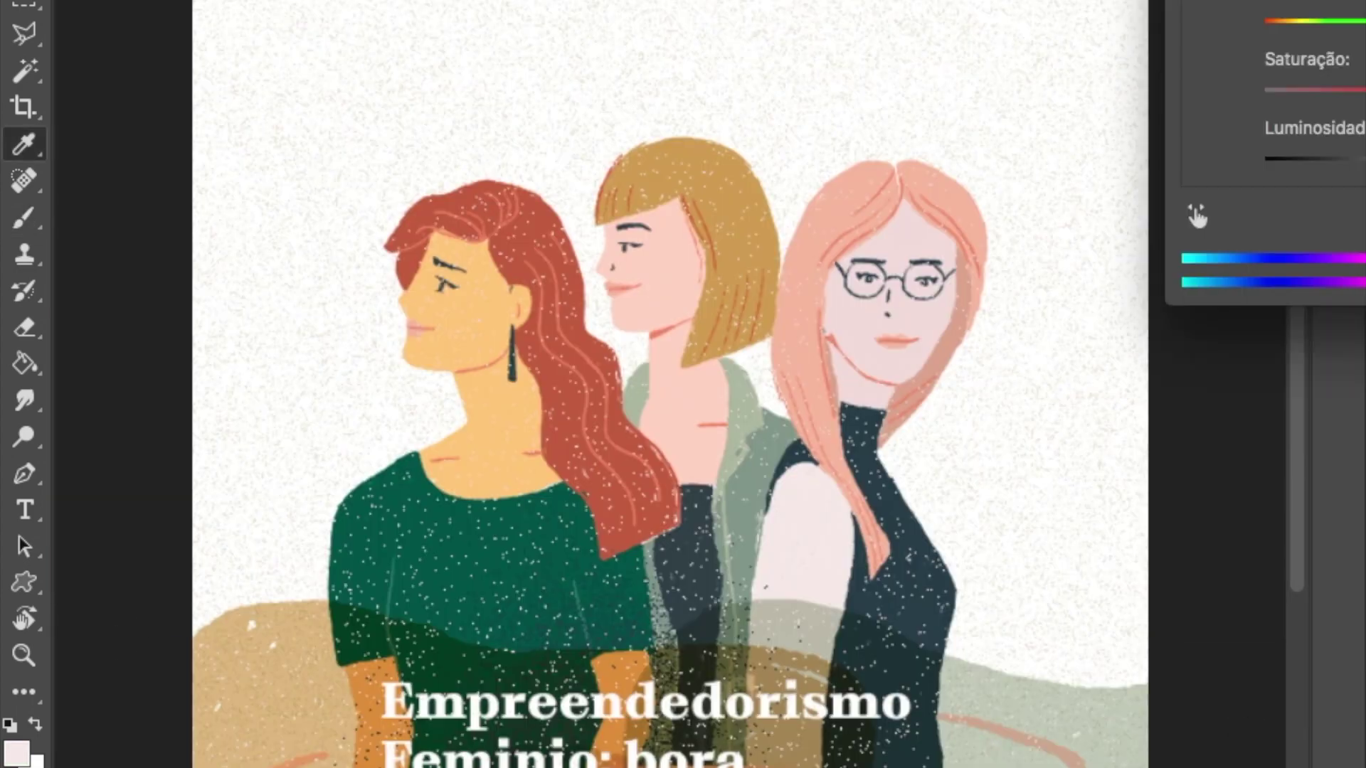
scroll(1088, 576, "down", 2)
key("ctrl+minus")
left_click_drag(676, 732, 674, 546)
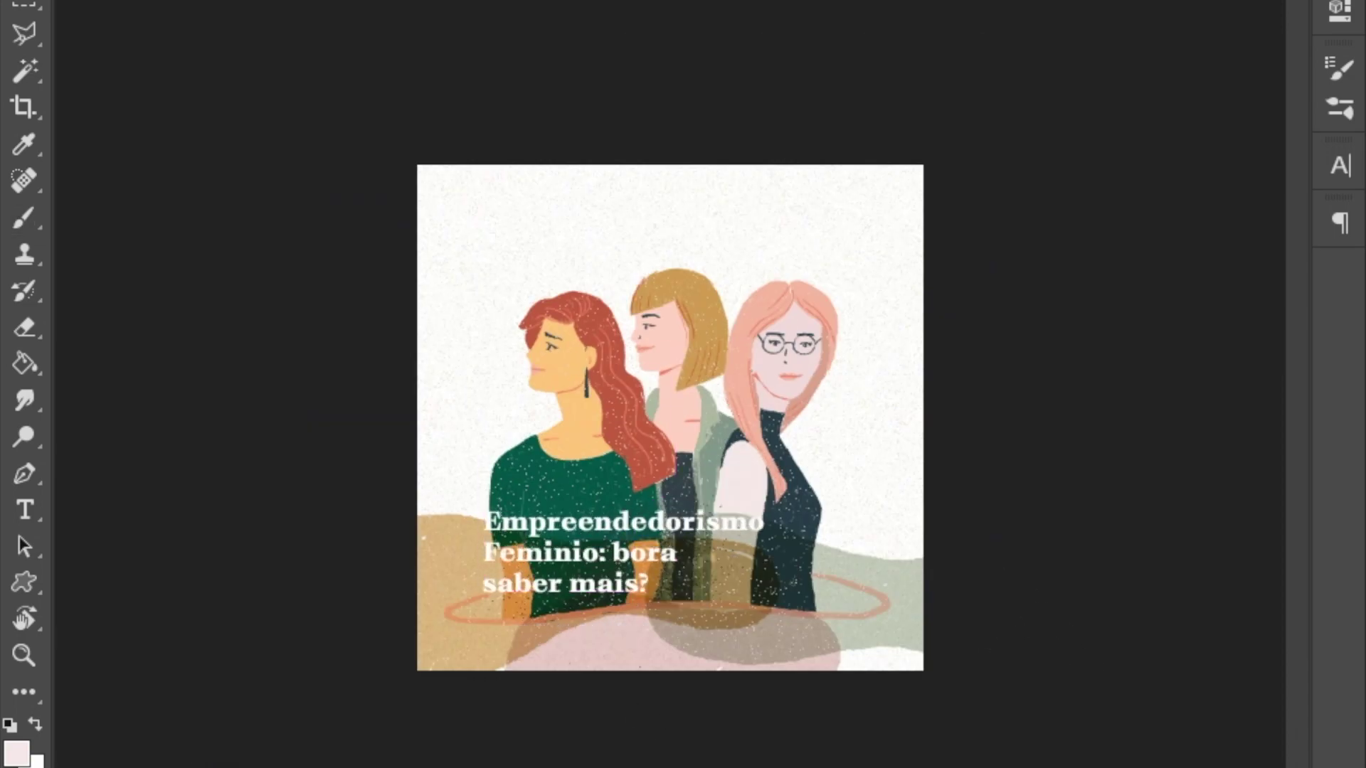
Fill the white background with the pale beige Pedrisco colour.
key("ctrl+plus")
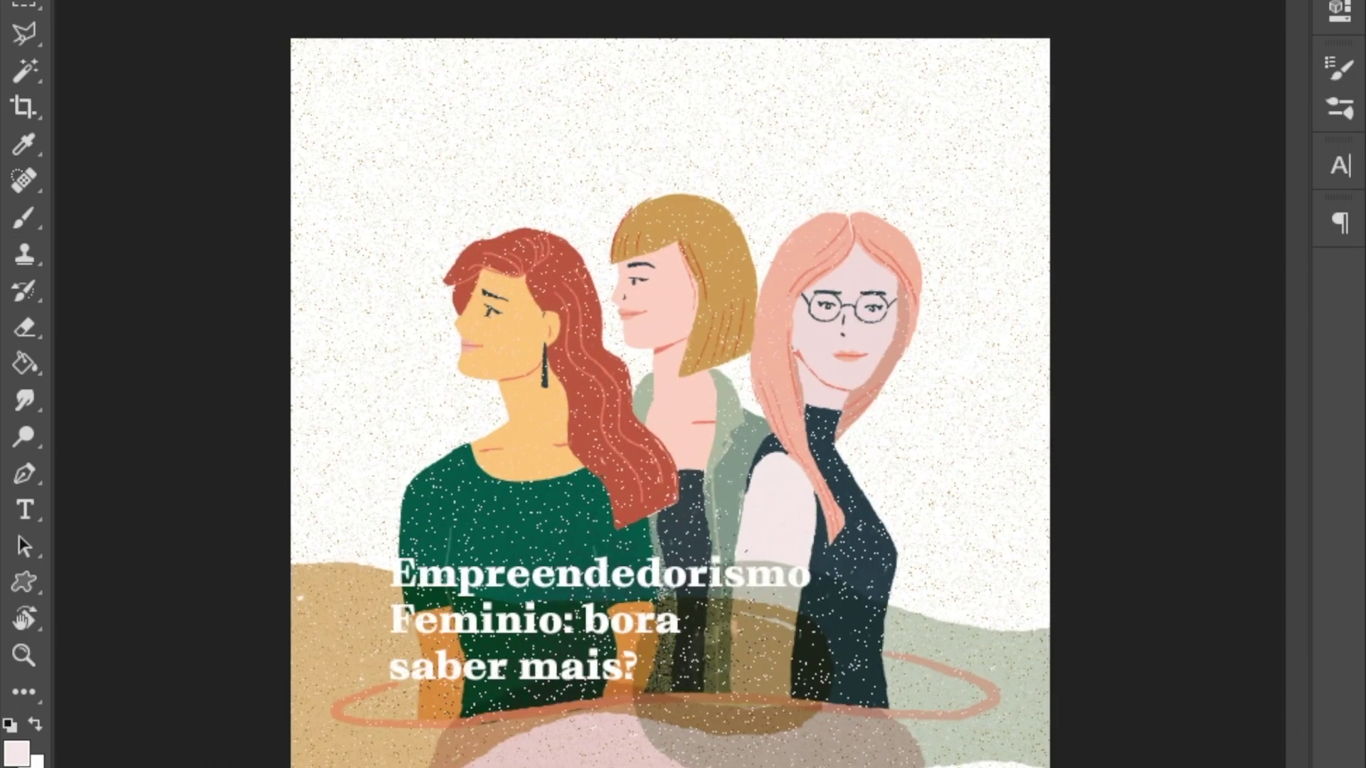
key("g")
key("alt+BackSpace")
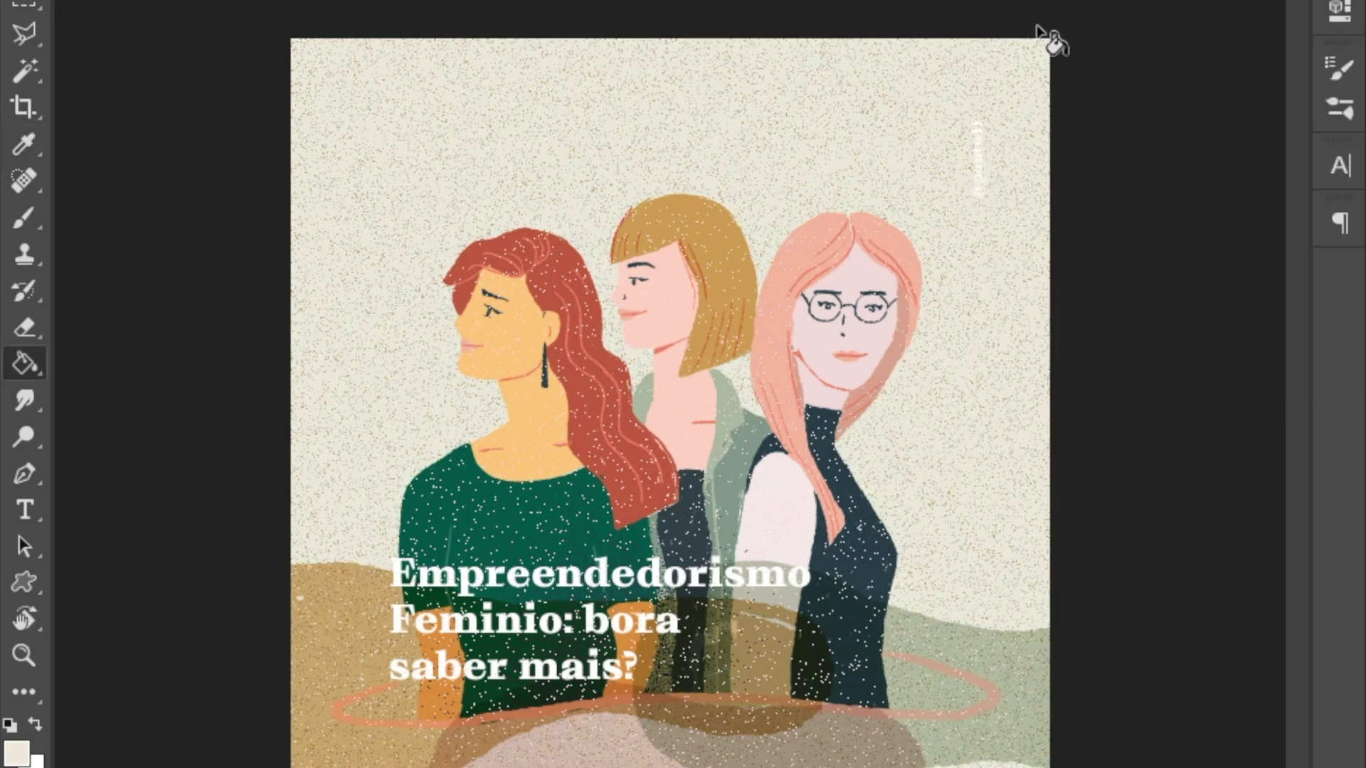
Widen the headline's text frame and set "Empreendedorismo Feminio:" to 10 pt.
key("t")
left_click(533, 619)
left_click_drag(825, 657, 972, 657)
left_click_drag(390, 573, 575, 620)
left_click(736, 2)
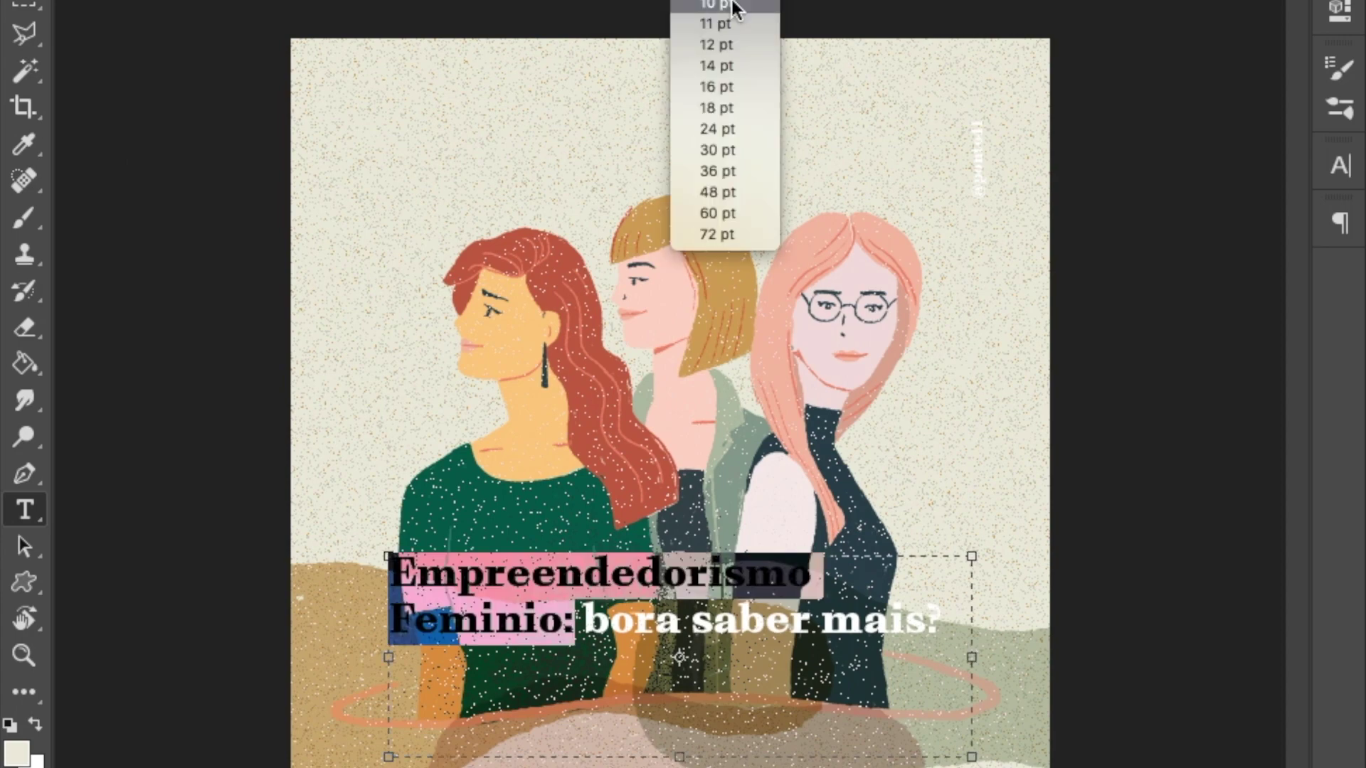
left_click(736, 5)
left_click(320, 259)
key("ctrl+plus")
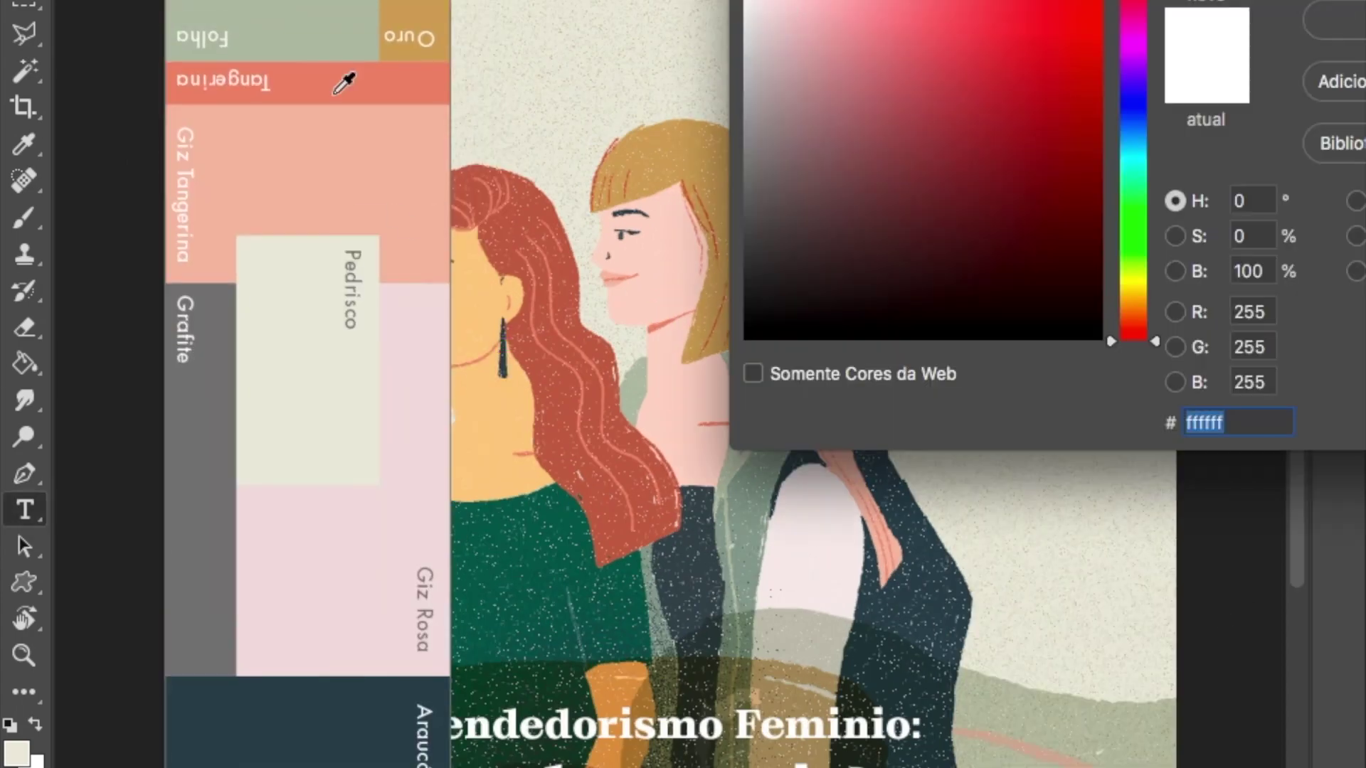
left_click(344, 83)
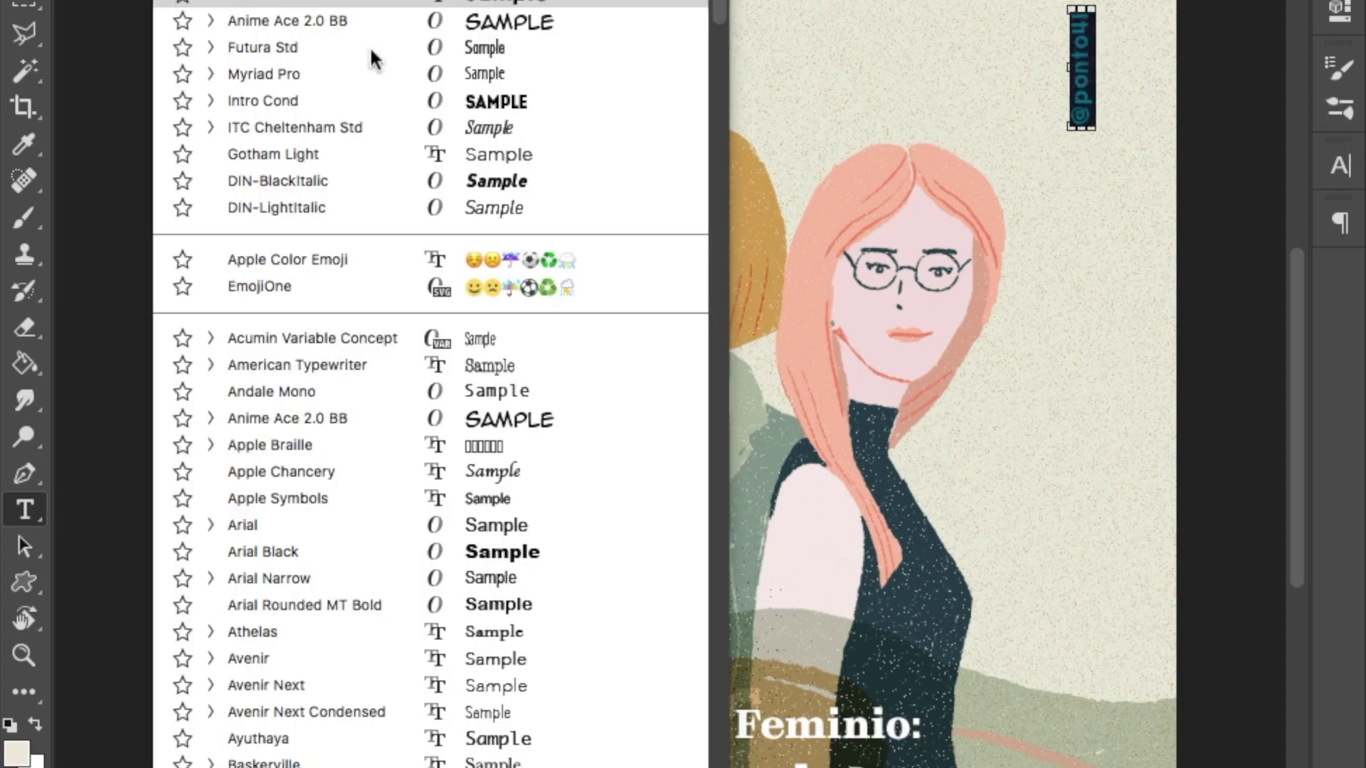
left_click(370, 46)
left_click(579, 43)
key("ctrl+Return")
Stretch the translucent pink shape upward across the lower part of the figures.
scroll(628, 381, "up", 5)
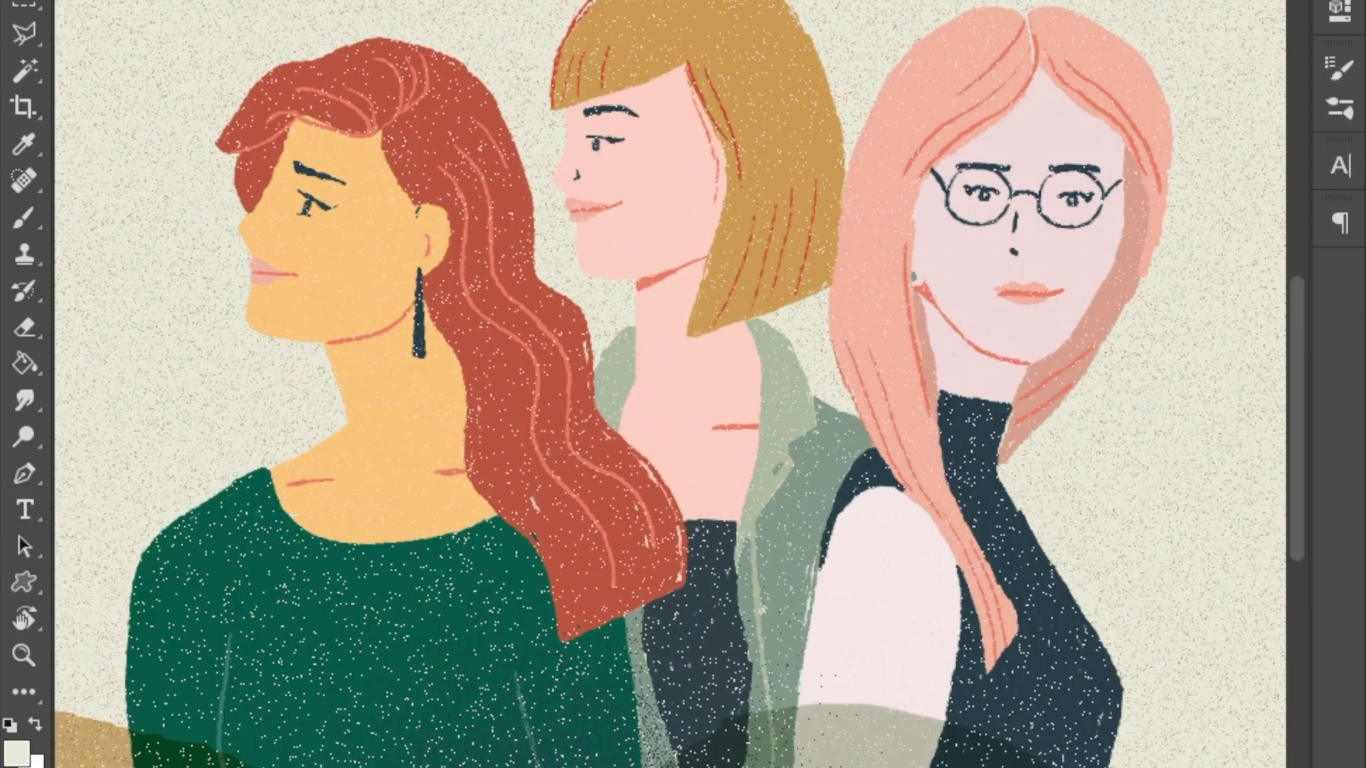
scroll(1204, 610, "down", 5)
key("ctrl+t")
left_click_drag(649, 673, 649, 557)
key("Return")
Paint a salmon shape sloping from the left edge down across the bottom and delete the earlier translucent shape.
left_click_drag(418, 631, 595, 738)
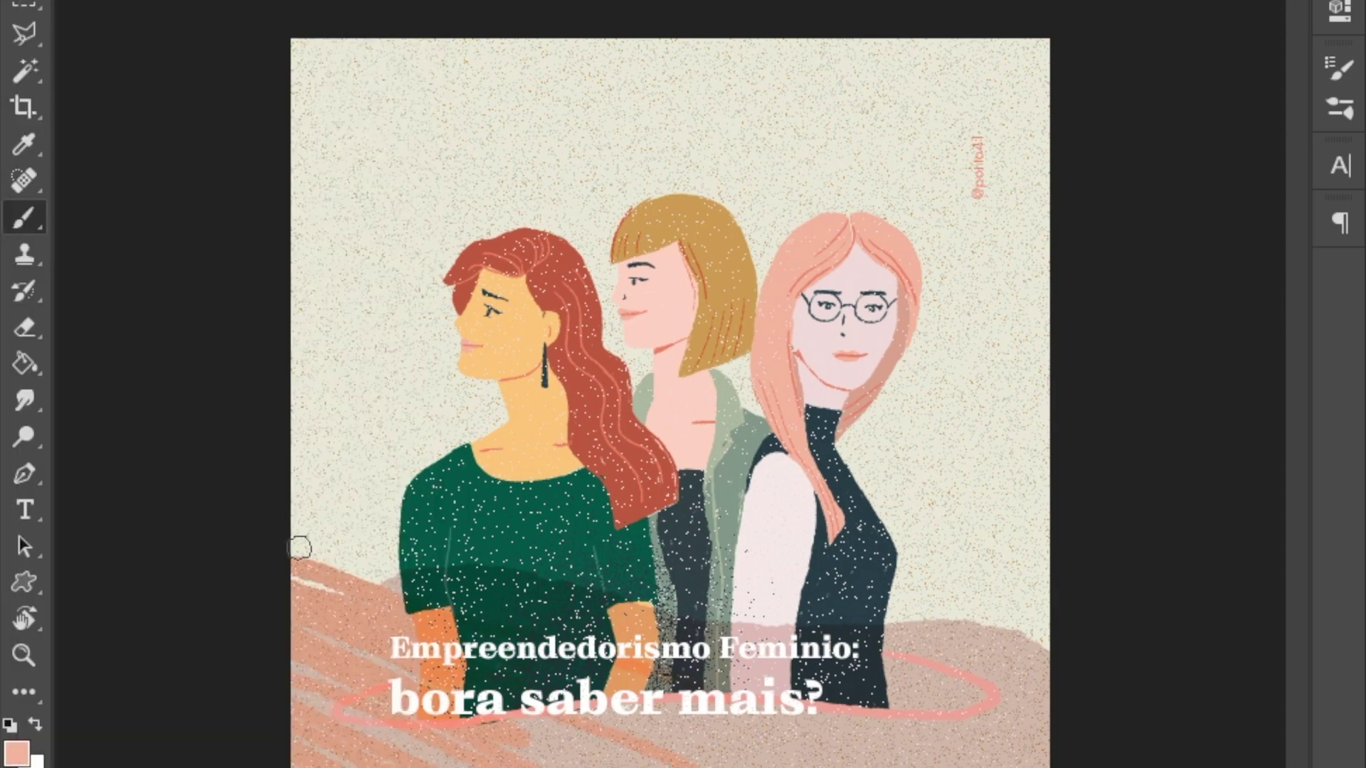
left_click_drag(498, 714, 665, 765)
mouse_move(597, 705)
left_mouse_down()
mouse_move(810, 766)
mouse_move(323, 600)
mouse_move(284, 704)
left_mouse_up()
key("Delete")
Outline a dark red shape from the salmon area to the right edge and fill it.
left_click_drag(559, 669, 555, 672)
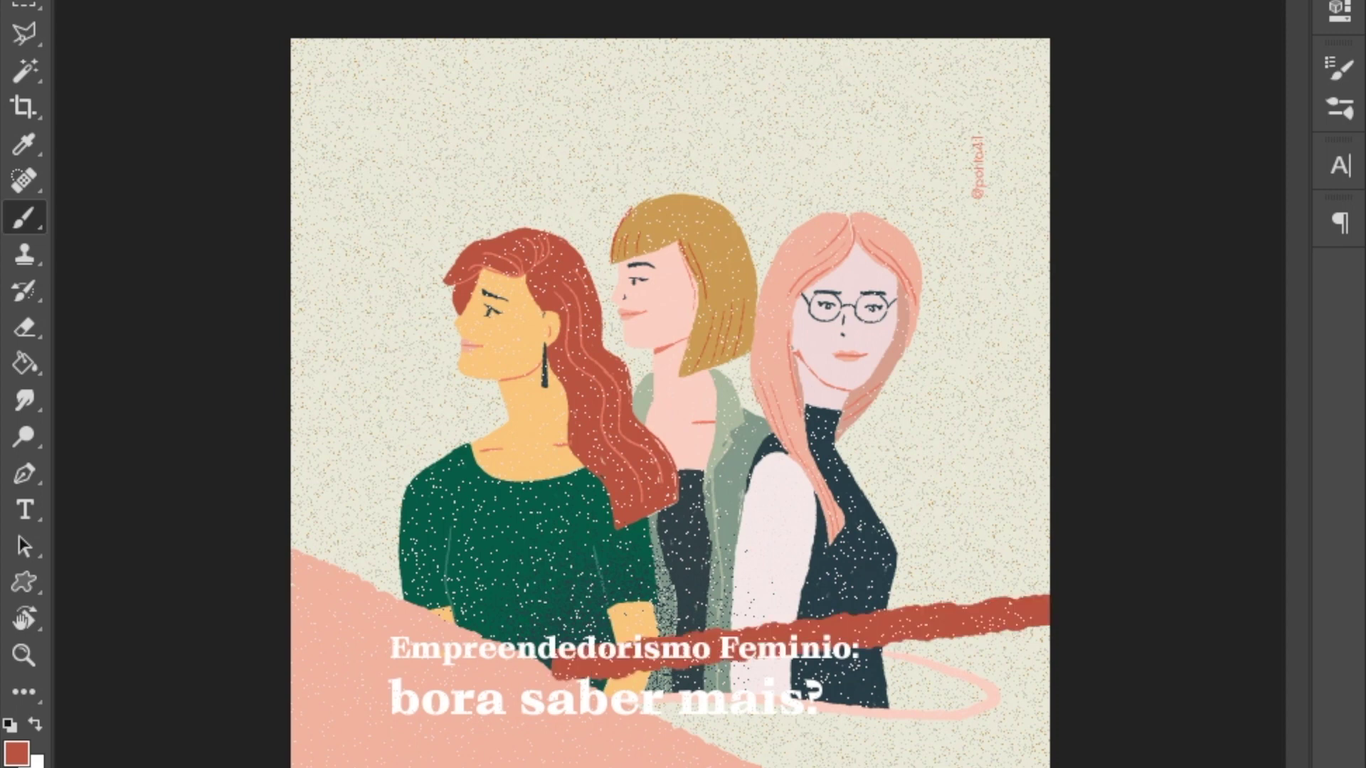
key("g")
left_click(808, 757)
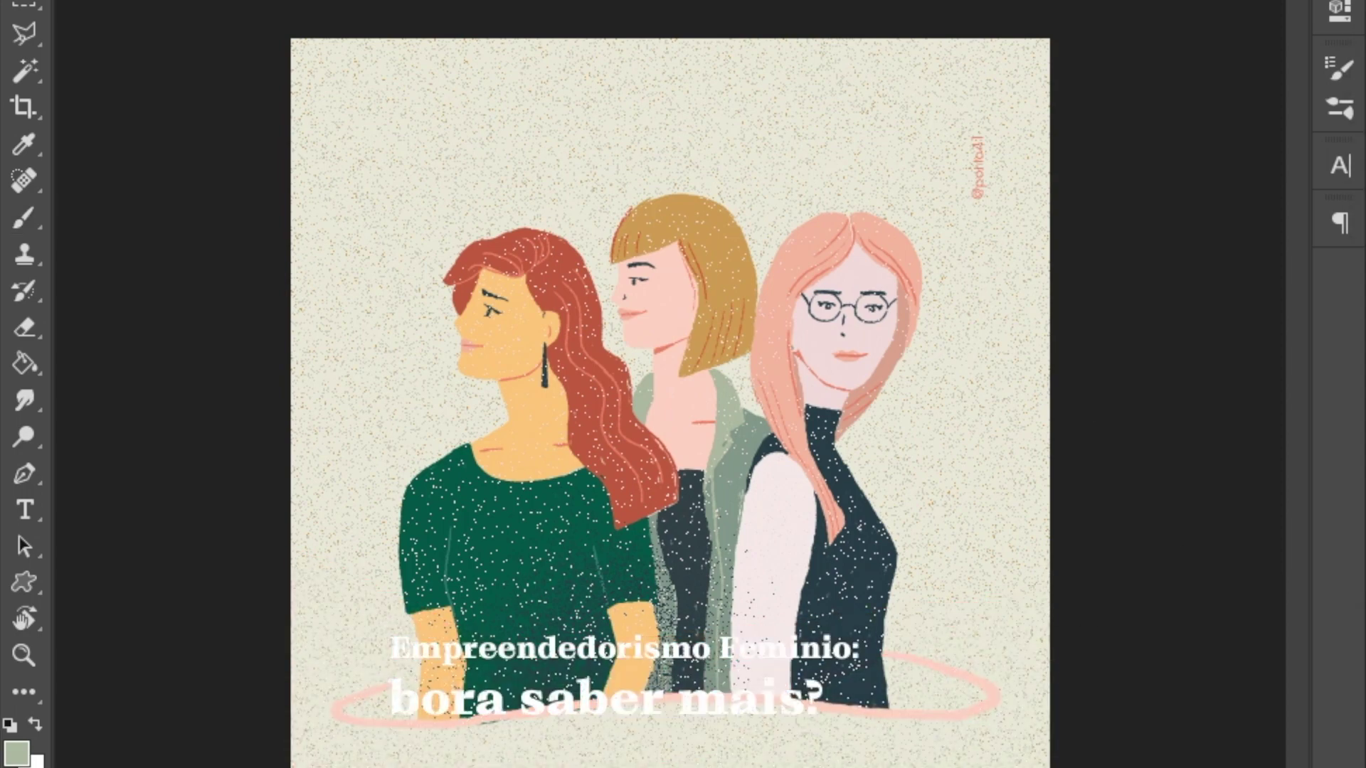
Move the three figures and their pink loop up, and place the headline below the loop.
left_click_drag(889, 558, 884, 472)
left_click_drag(602, 672, 626, 715)
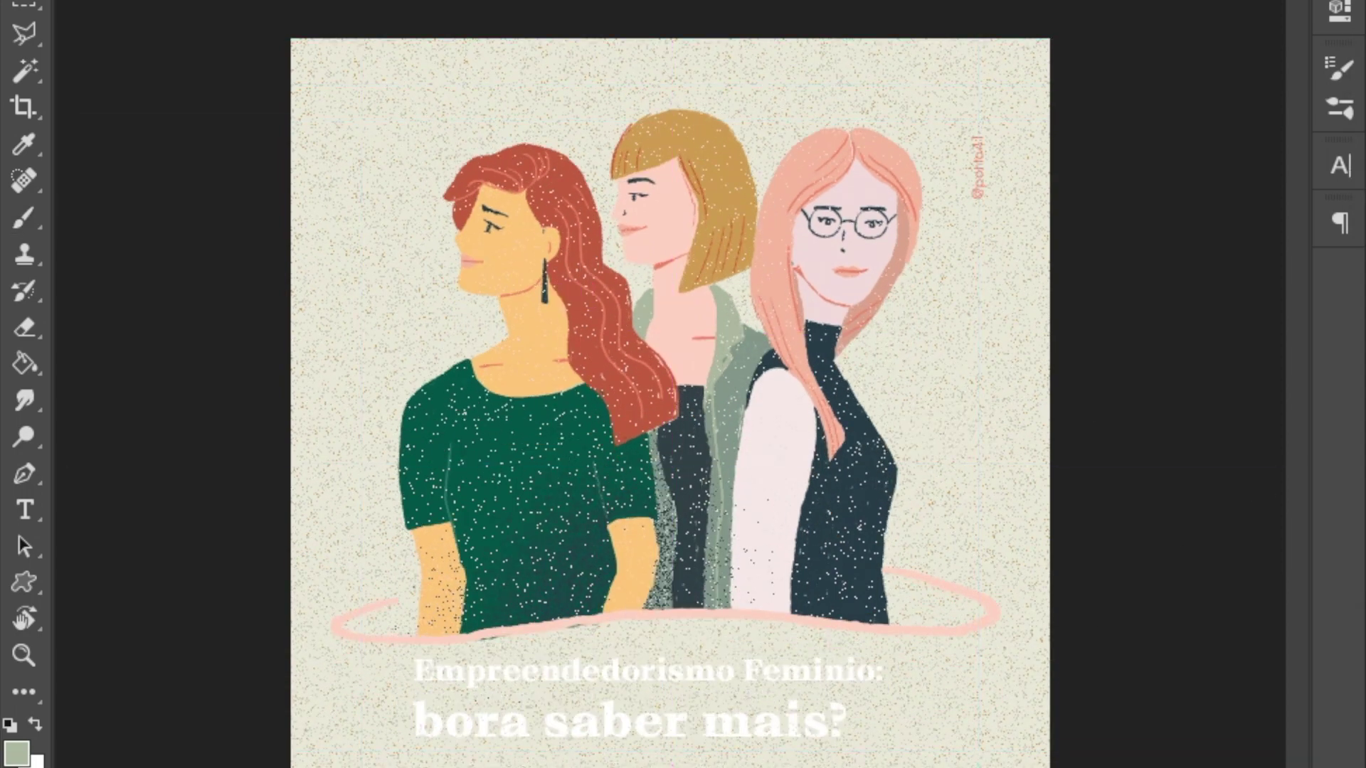
Paint a sage green area behind the headline, filling the canvas's full width below the pink line.
key("b")
left_click_drag(427, 739, 543, 665)
key("ctrl+z")
mouse_move(398, 747)
left_mouse_down()
mouse_move(626, 676)
mouse_move(724, 628)
mouse_move(889, 697)
mouse_move(398, 683)
left_mouse_up()
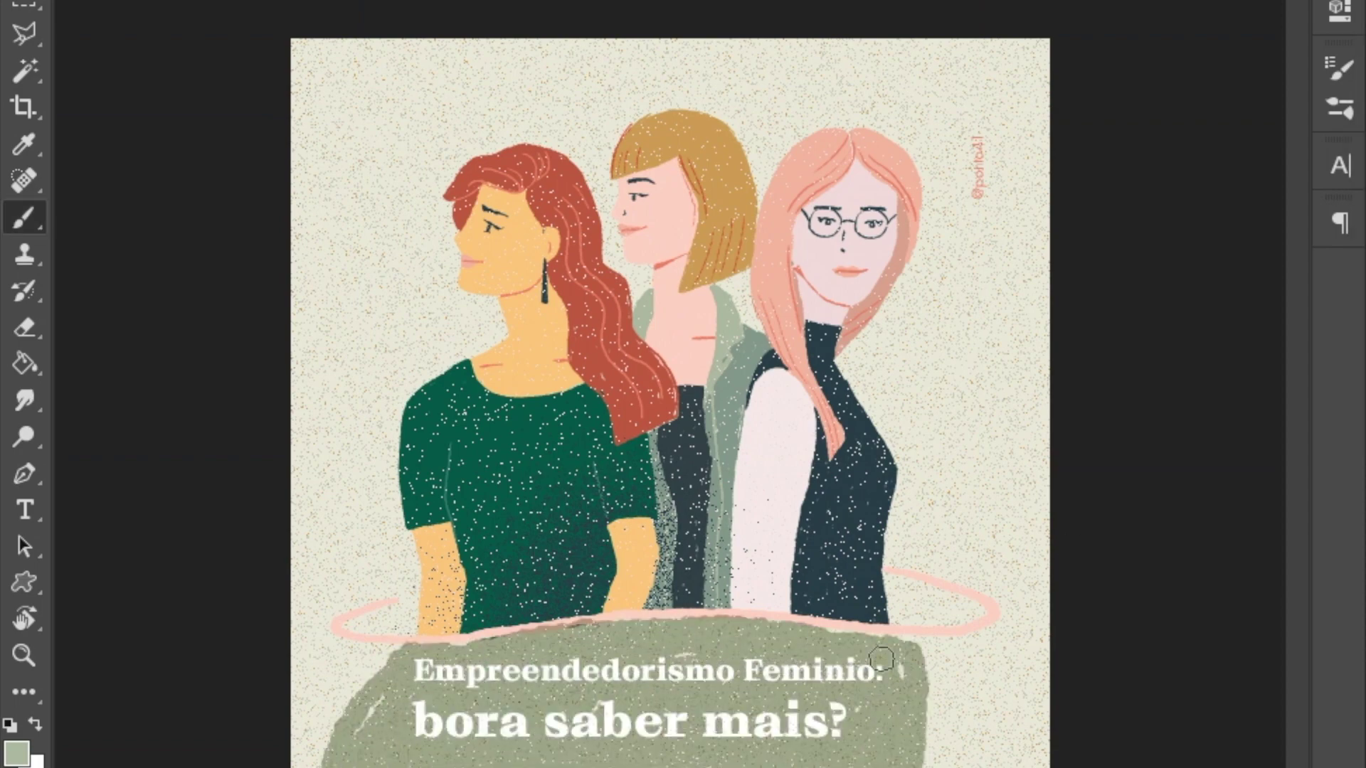
left_click_drag(399, 683, 996, 718)
mouse_move(996, 719)
left_mouse_down()
mouse_move(329, 665)
mouse_move(850, 670)
left_mouse_up()
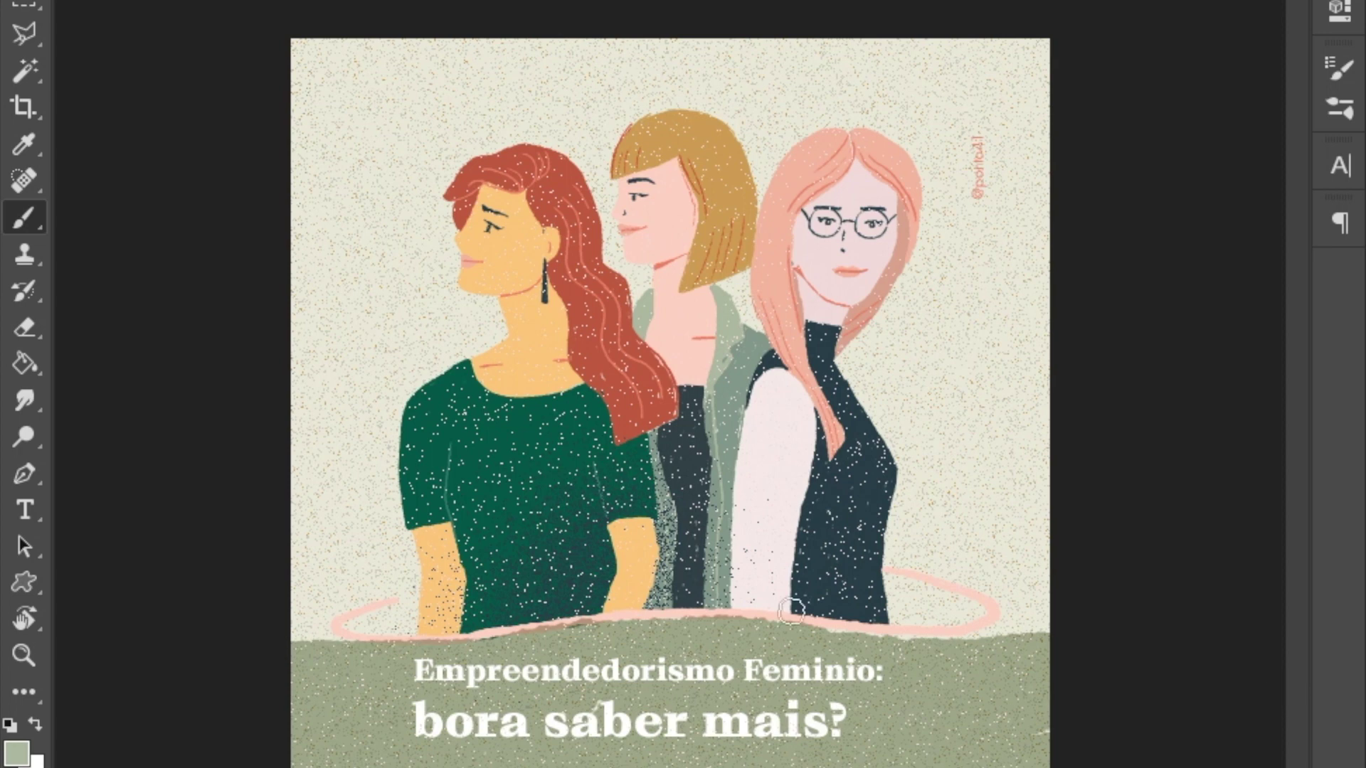
Undo the last green stroke and nudge the figures and pink loop slightly upward.
key("ctrl+z")
key("e")
key("b")
key("v")
key("shift+Up")
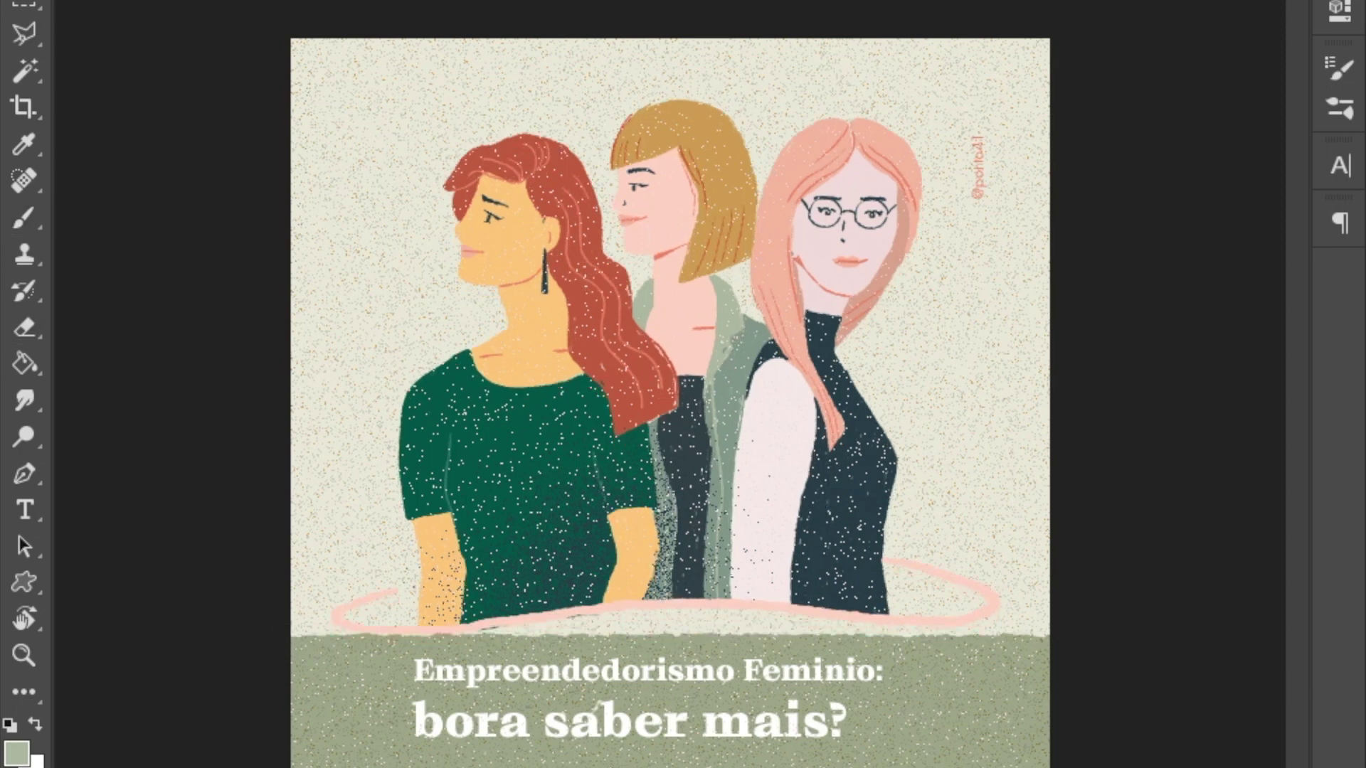
Transform the green area into a narrower block by raising its upper edge and pulling in both sides.
key("ctrl+t")
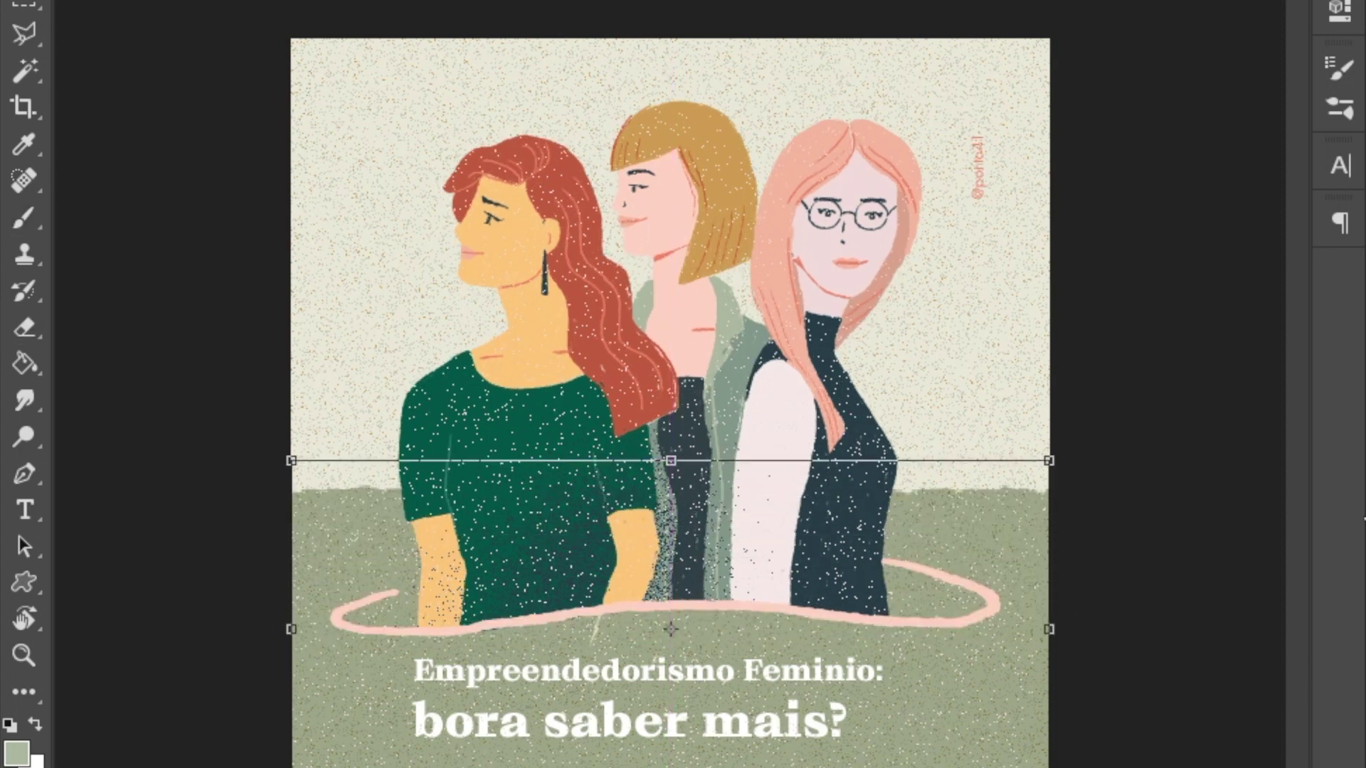
left_click_drag(292, 712, 363, 713)
left_click_drag(1050, 712, 907, 704)
key("Return")
Widen the green block on both sides and brush green into the gap beneath the pink line.
key("b")
scroll(677, 512, "up", 2)
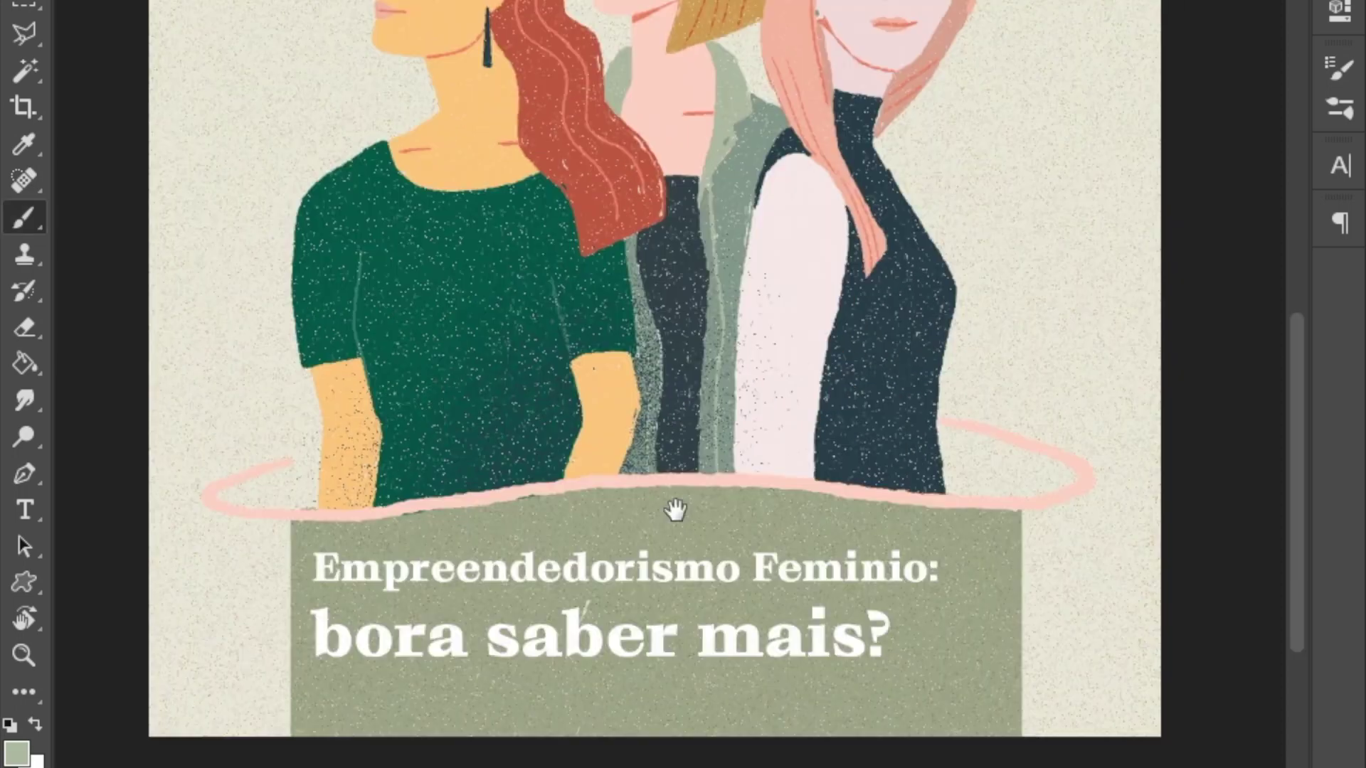
scroll(676, 512, "down", 1)
key("shift+Down")
key("b")
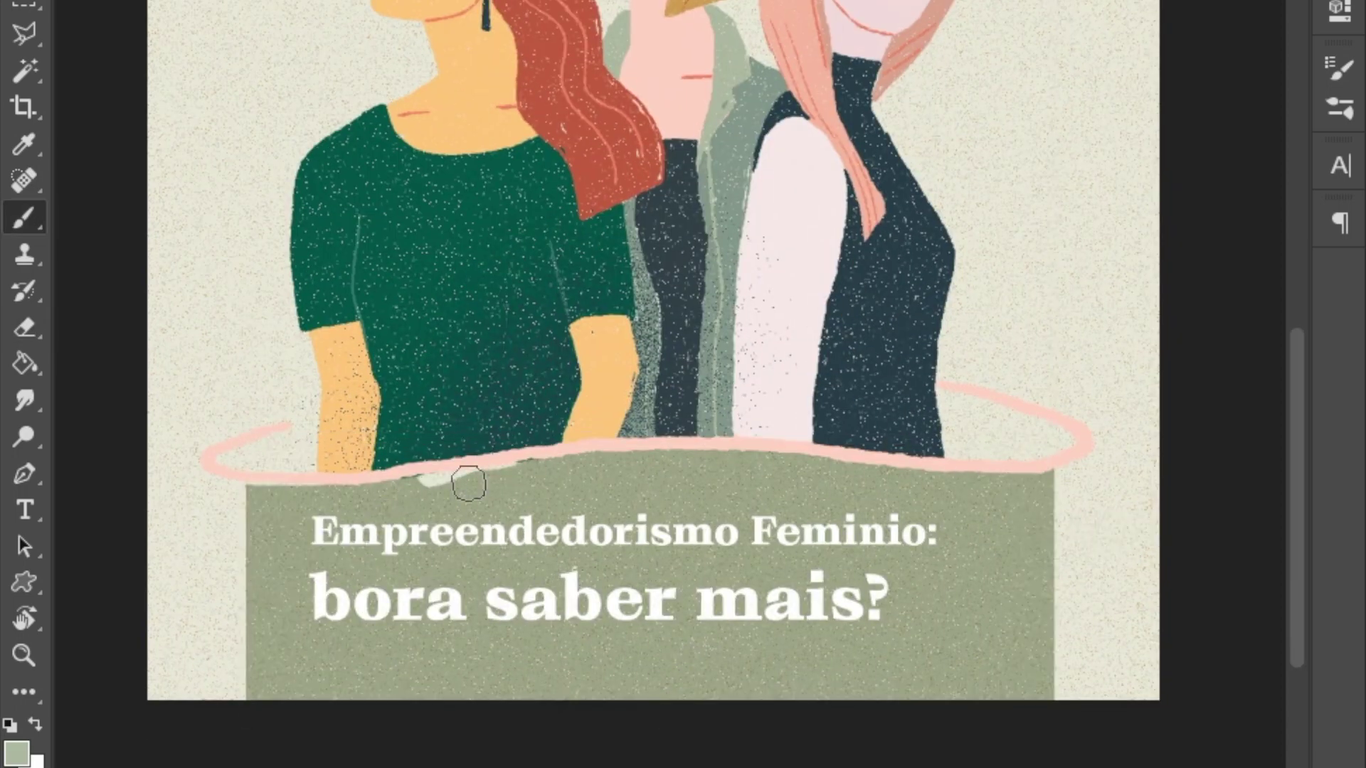
left_click_drag(466, 481, 428, 489)
Change the loop line to a deeper salmon pink and add grainy green shading inside both its ends.
key("ctrl+minus")
left_click(624, 715, "ctrl")
key("v")
key("shift+Down")
key("shift+Down")
key("ctrl+minus")
key("ctrl+plus")
key("ctrl+plus")
key("ctrl+u")
key("Escape")
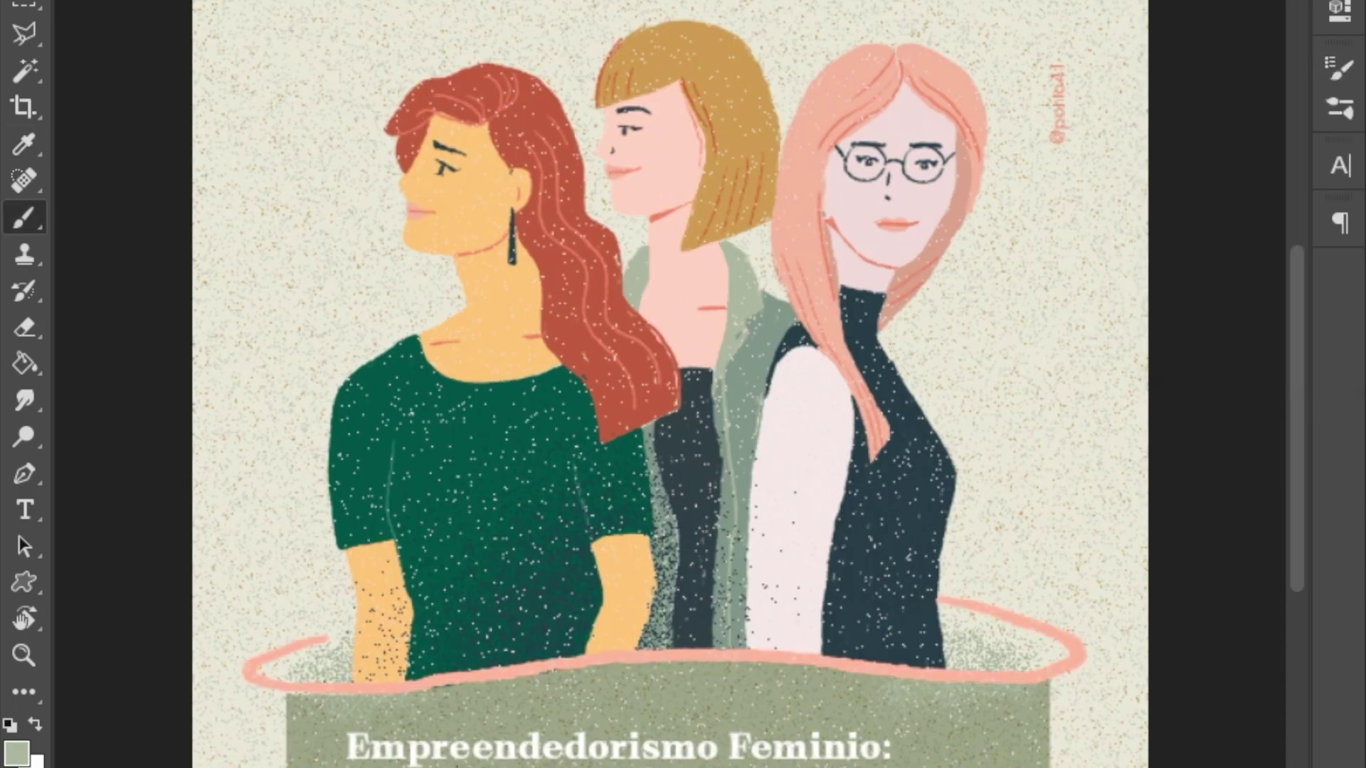
Touch up the edges of the green-shirted woman's inner forearm with the sampled orange-yellow skin colour.
key("ctrl+plus")
key("ctrl+plus")
key("ctrl+plus")
scroll(683, 384, "down", 3)
left_click(675, 391, "alt")
right_click(213, 213)
double_click(214, 296)
scroll(750, 524, "up", 3)
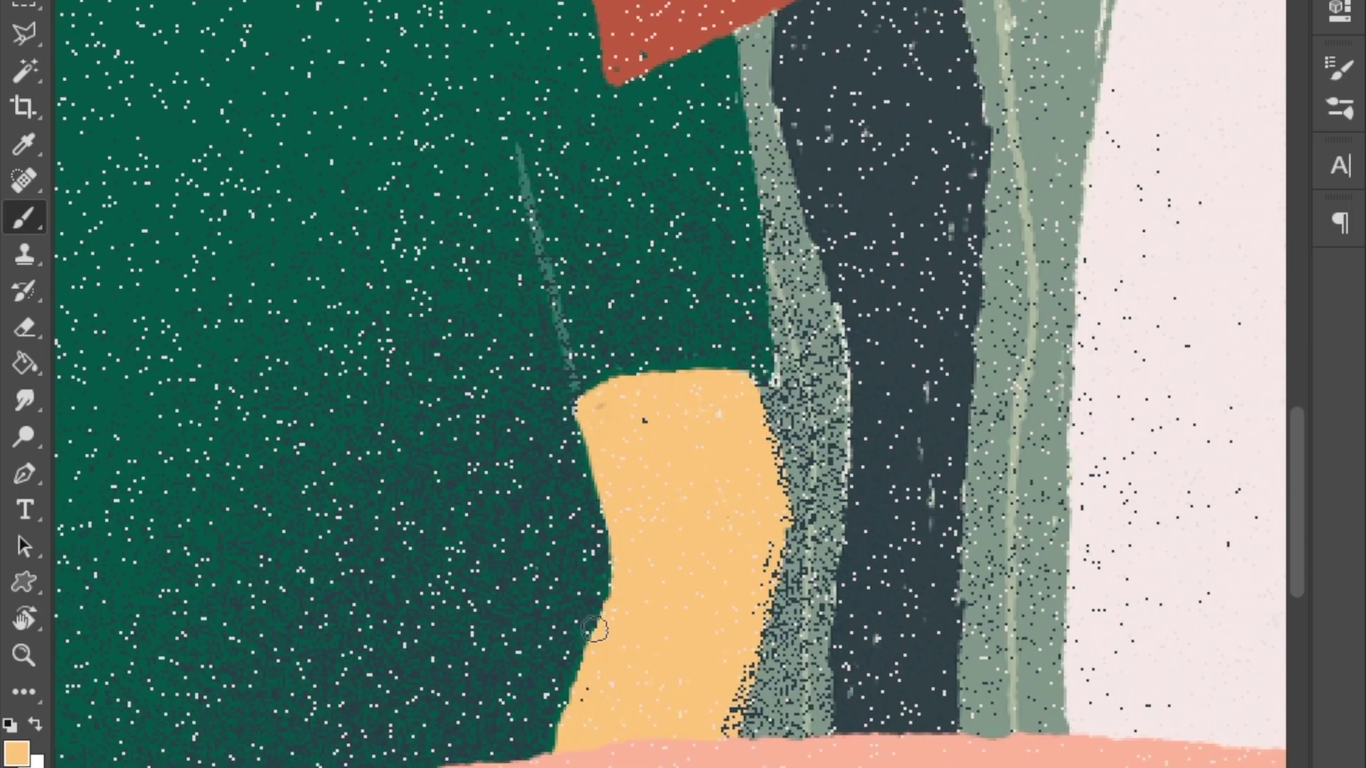
key("ctrl+minus")
key("ctrl+minus")
key("ctrl+minus")
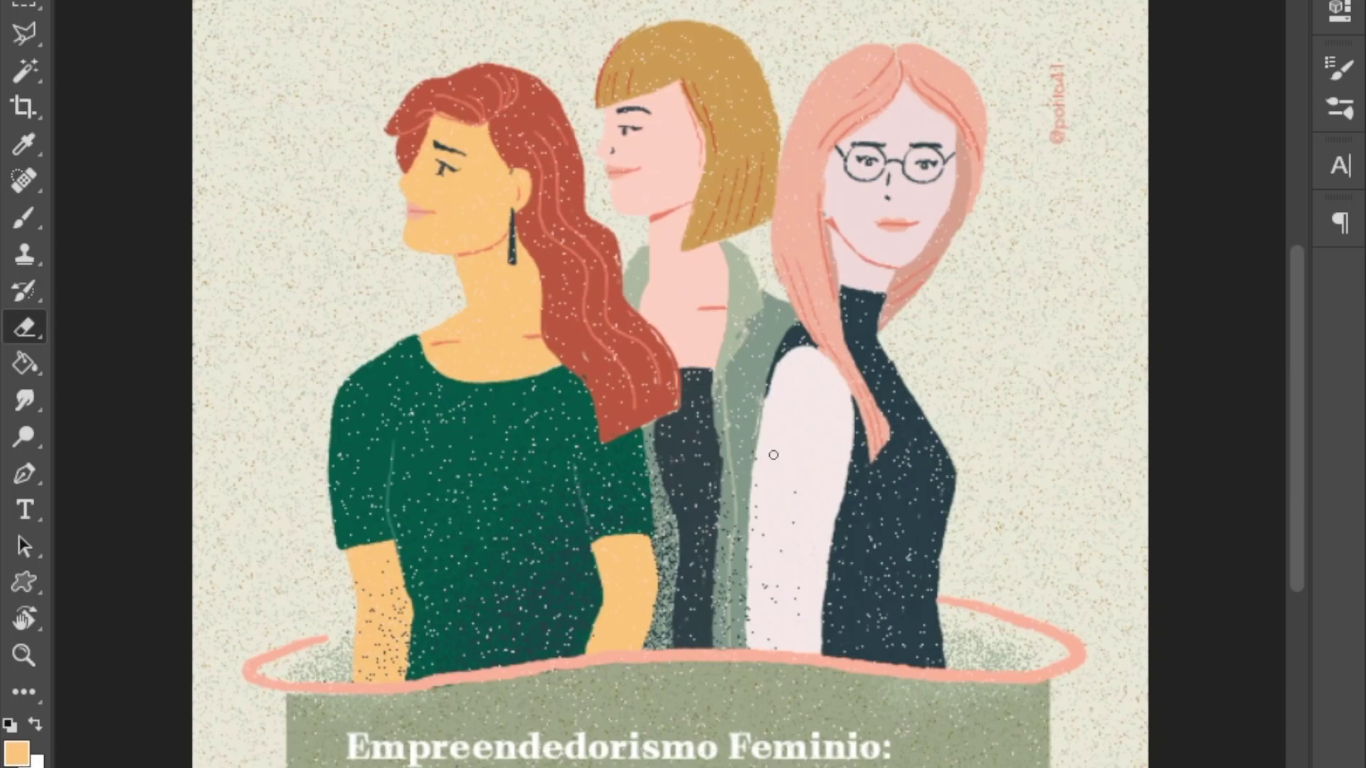
Move the vertical handle text to the upper-left corner of the artwork, aligned with the left margin guide.
key("ctrl+minus")
key("ctrl+semicolon")
key("v")
left_click(631, 618)
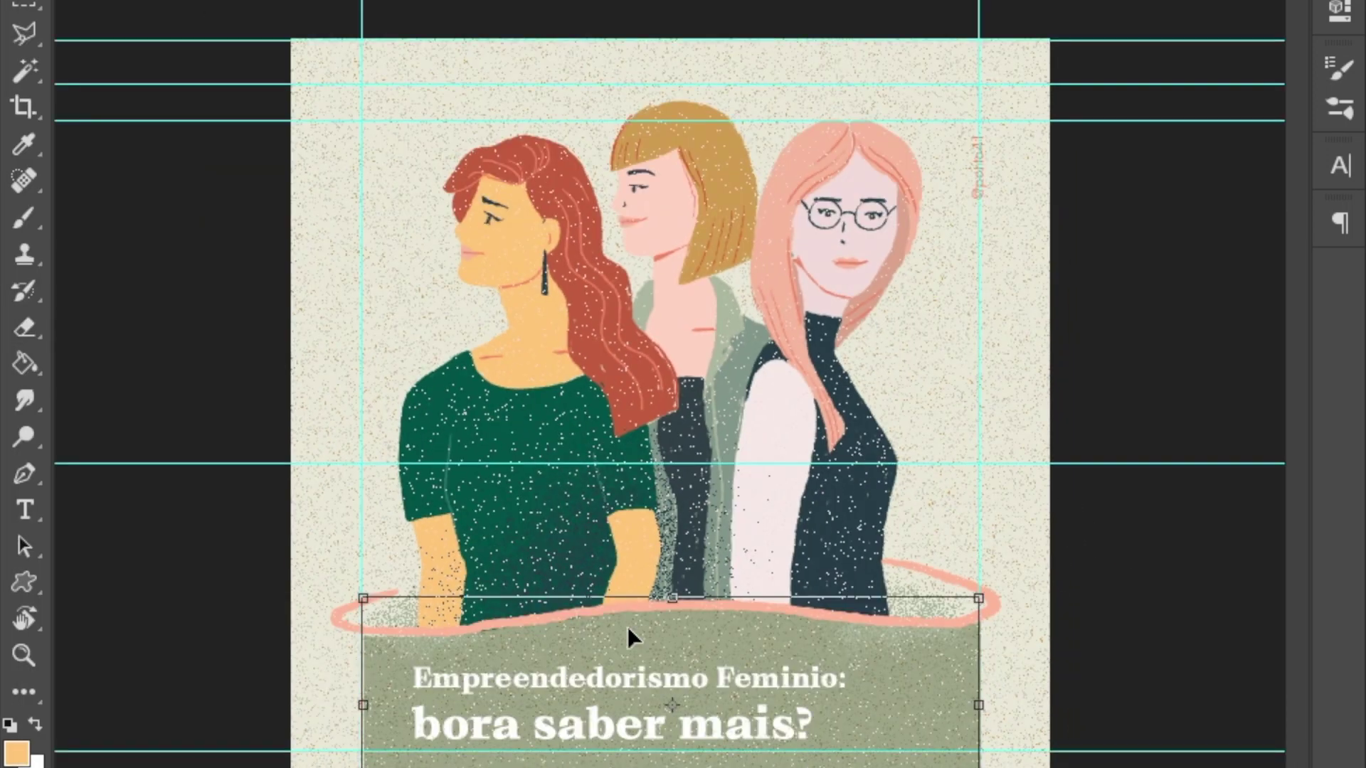
left_click_drag(889, 335, 281, 281)
key("ctrl+semicolon")
key("ctrl+plus")
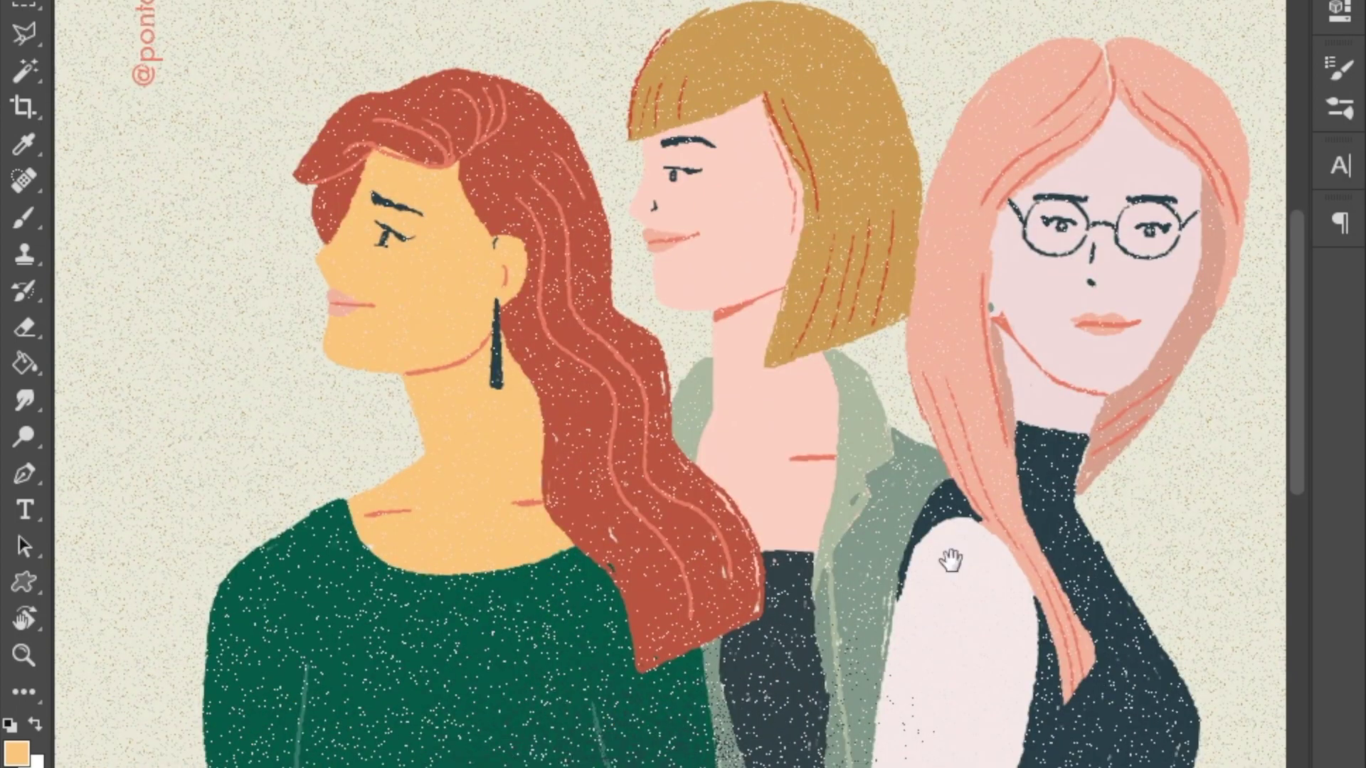
Widen the pink-haired woman's long front lock along its outer edge, using the sampled light pink hair colour.
scroll(1045, 537, "down", 3)
scroll(1008, 542, "down", 3)
scroll(694, 357, "up", 3)
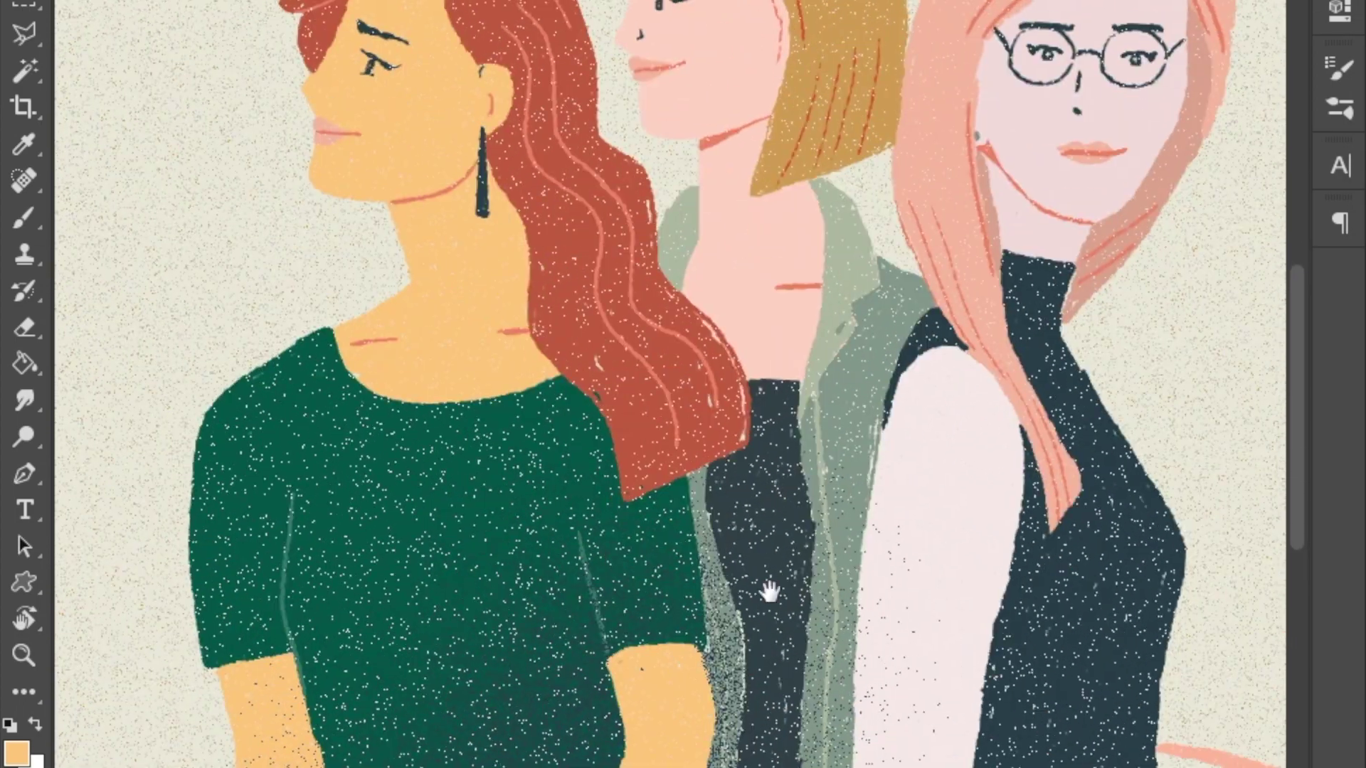
scroll(704, 719, "up", 4)
scroll(862, 419, "down", 2)
scroll(862, 420, "up", 5)
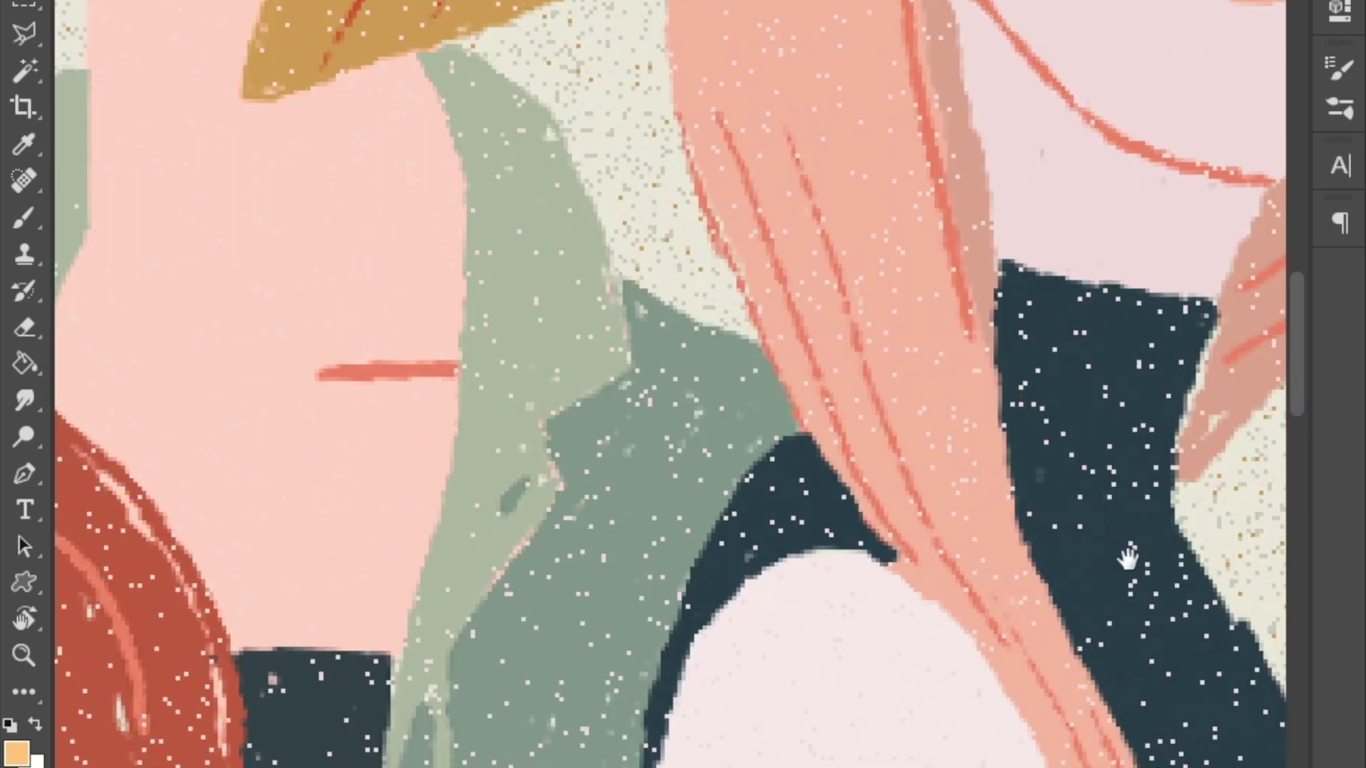
left_click_drag(987, 88, 638, 372)
key("b")
left_click(639, 372, "alt")
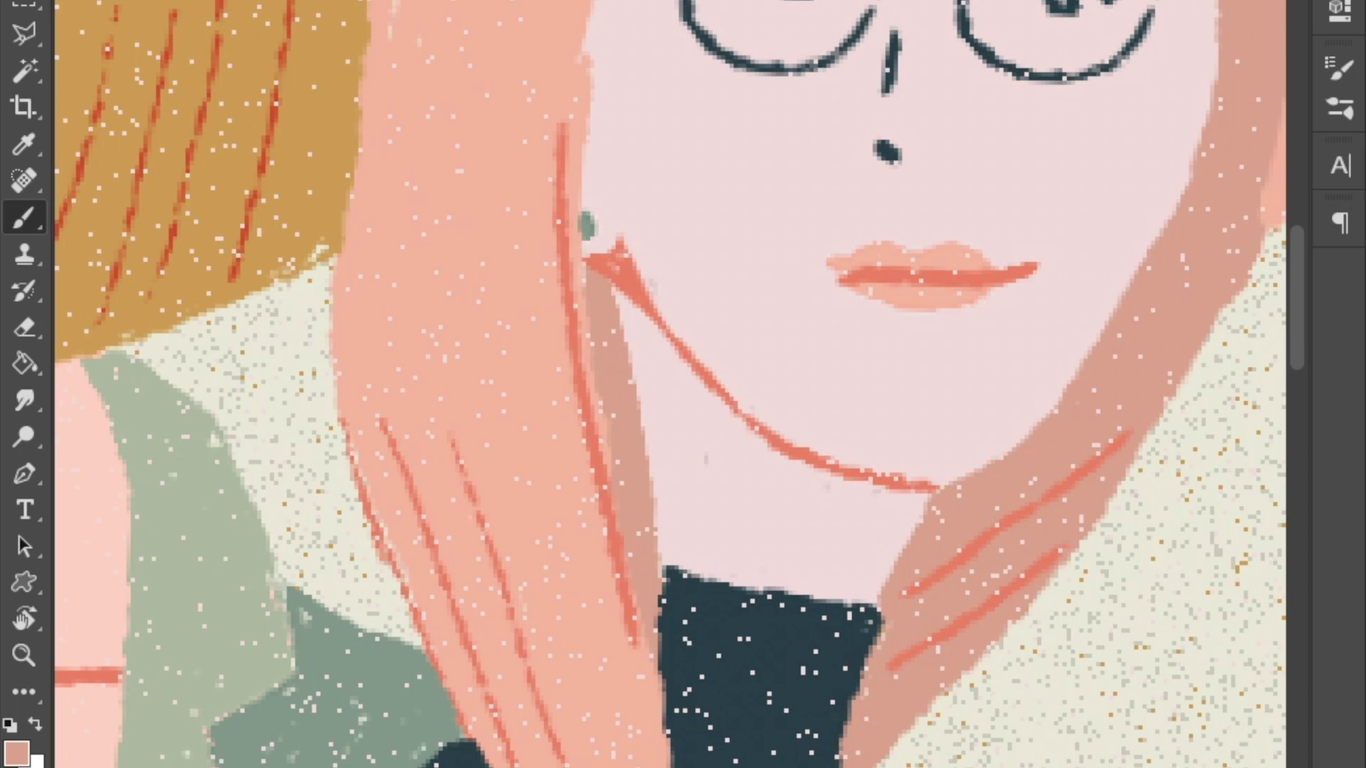
left_click_drag(587, 187, 599, 553)
left_click_drag(360, 528, 368, 415)
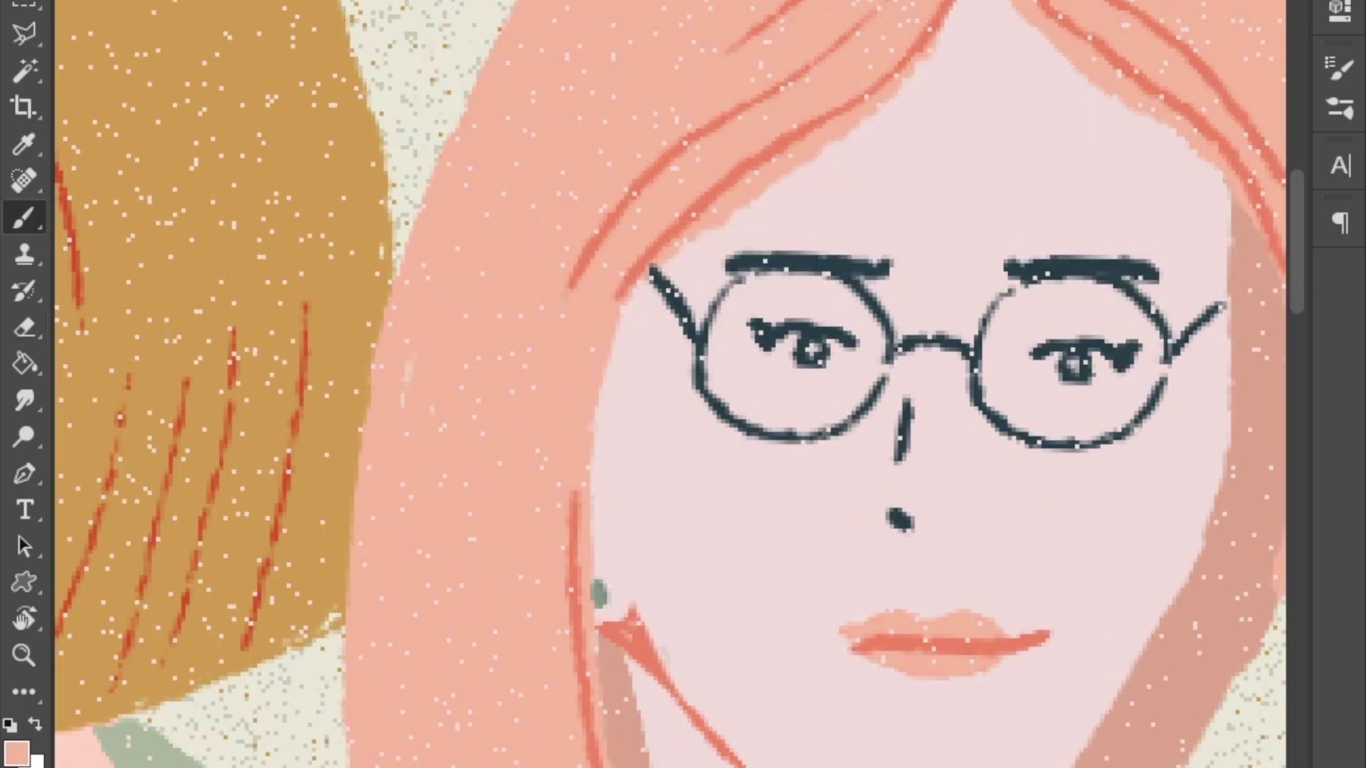
left_click_drag(345, 655, 313, 306)
left_click_drag(426, 747, 384, 540)
left_click_drag(427, 640, 391, 434)
mouse_move(498, 640)
left_mouse_down()
mouse_move(320, 270)
mouse_move(377, 483)
left_mouse_up()
left_click_drag(847, 761, 709, 697)
scroll(538, 400, "down", 3)
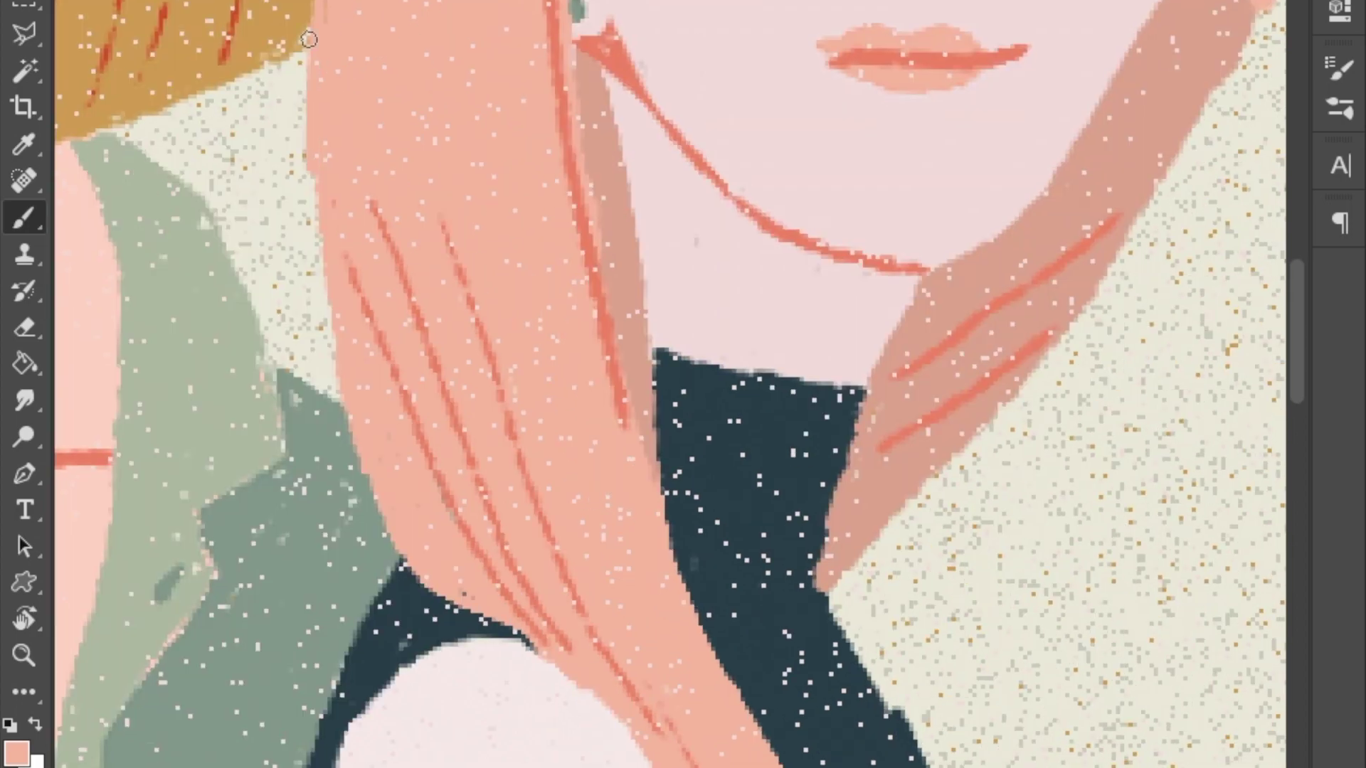
Smooth the outline of the pink hair around the crown and temples with the eraser and brush.
scroll(644, 747, "down", 3)
scroll(523, 636, "up", 4)
key("e")
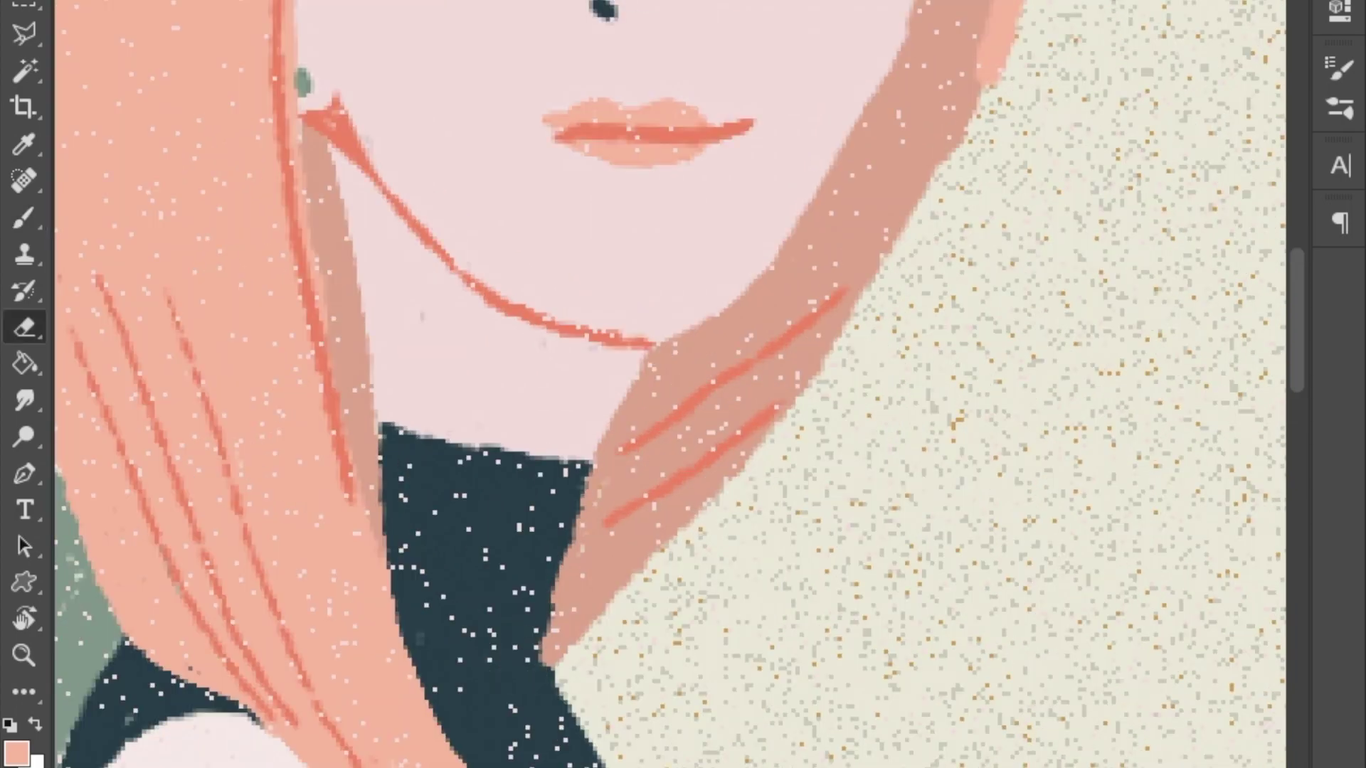
scroll(613, 372, "up", 15)
scroll(552, 112, "left", 5)
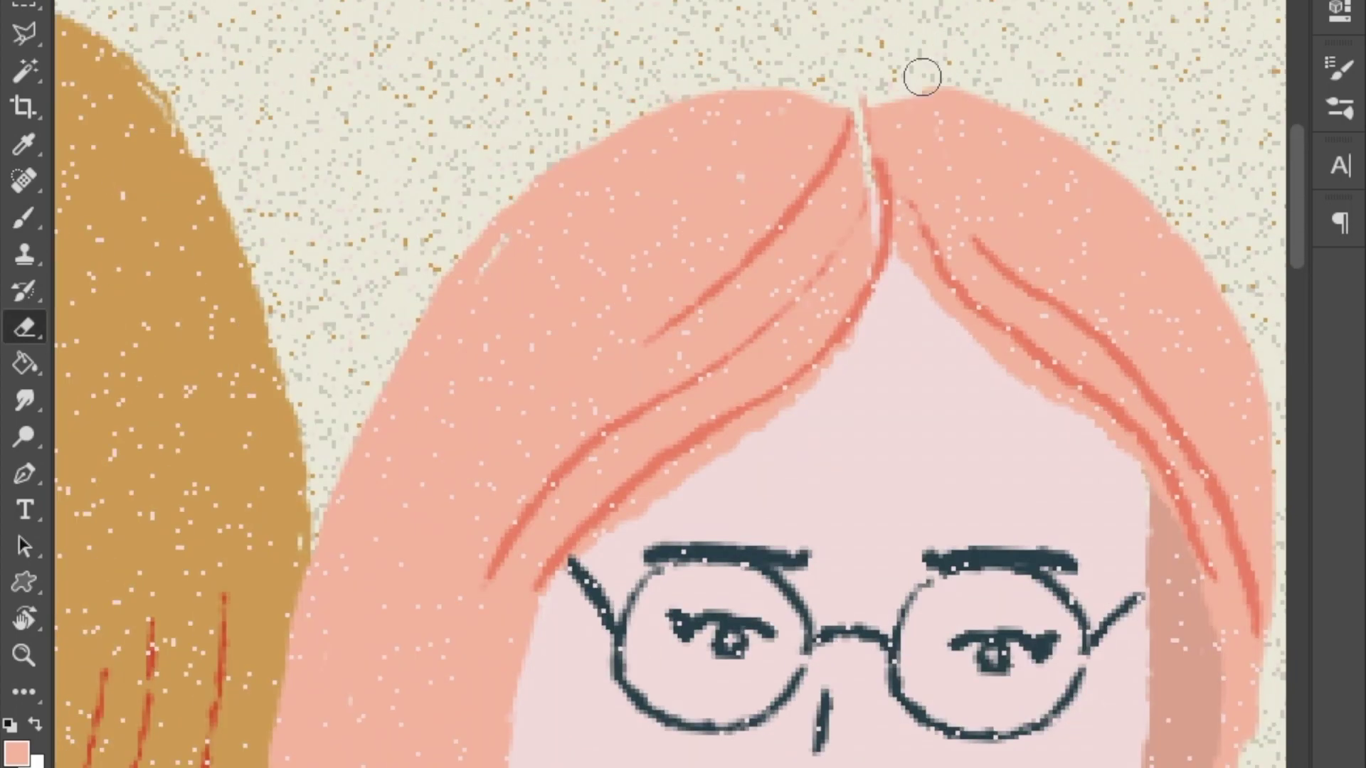
scroll(439, 314, "down", 3)
scroll(439, 314, "right", 4)
key("e")
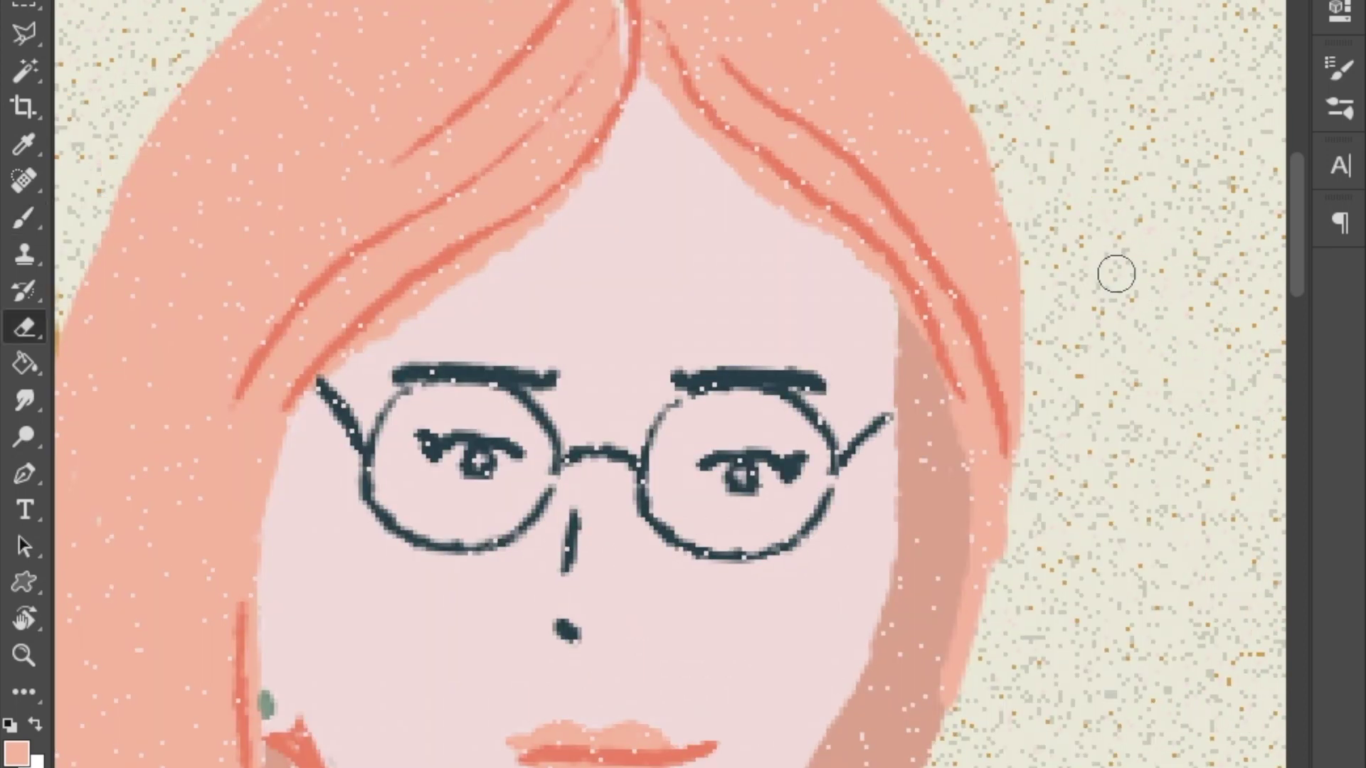
scroll(997, 466, "up", 4)
scroll(957, 189, "left", 1)
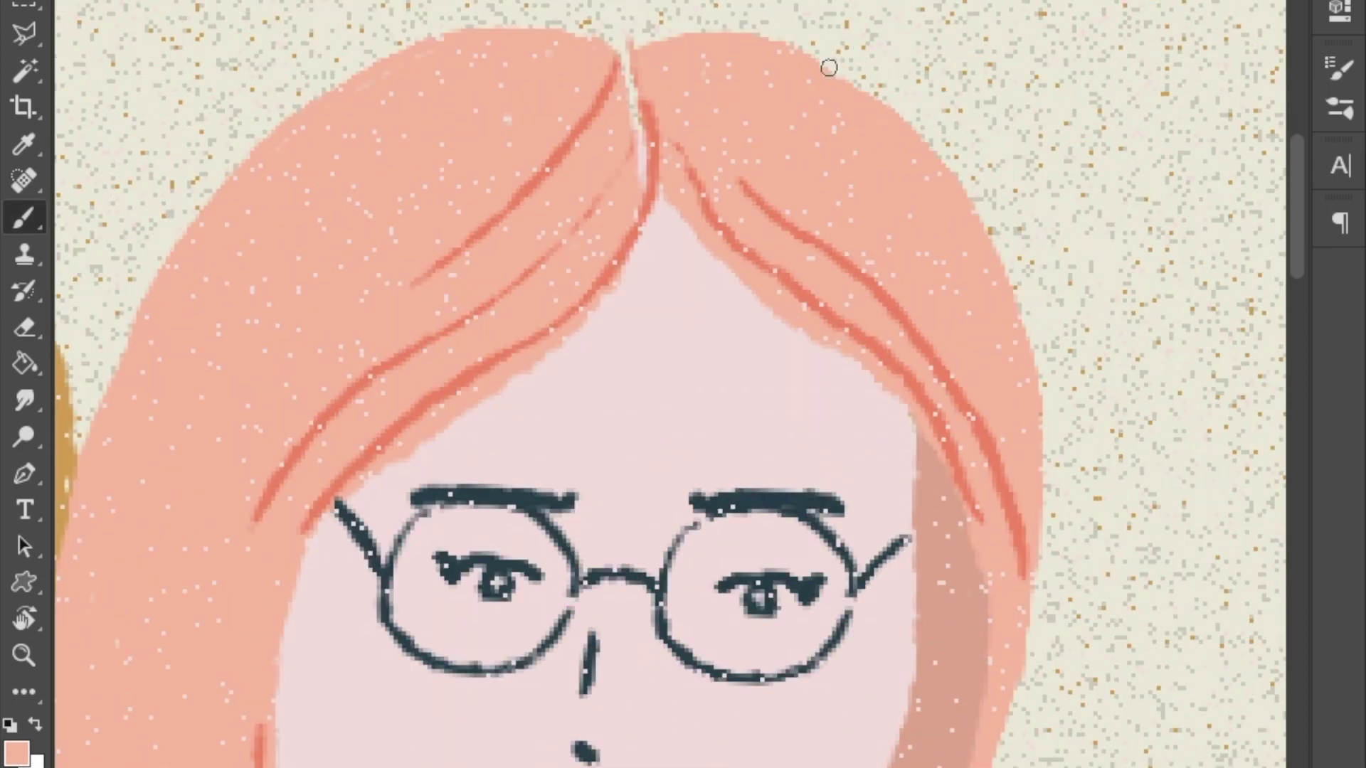
Extend the light pink strand down the outer edge of the shaded hair beside the jaw and clean its outline.
scroll(619, 364, "down", 15)
scroll(619, 364, "left", 4)
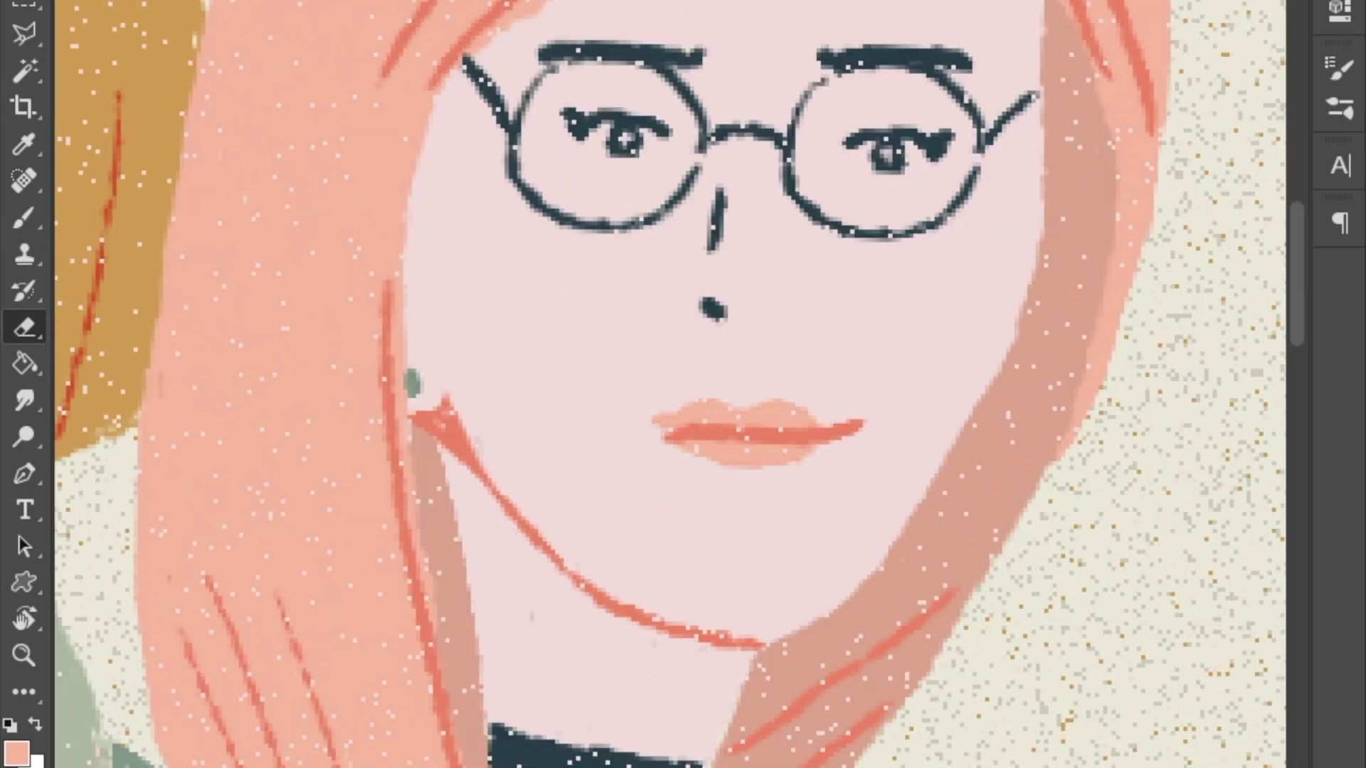
scroll(175, 459, "down", 5)
scroll(175, 459, "left", 1)
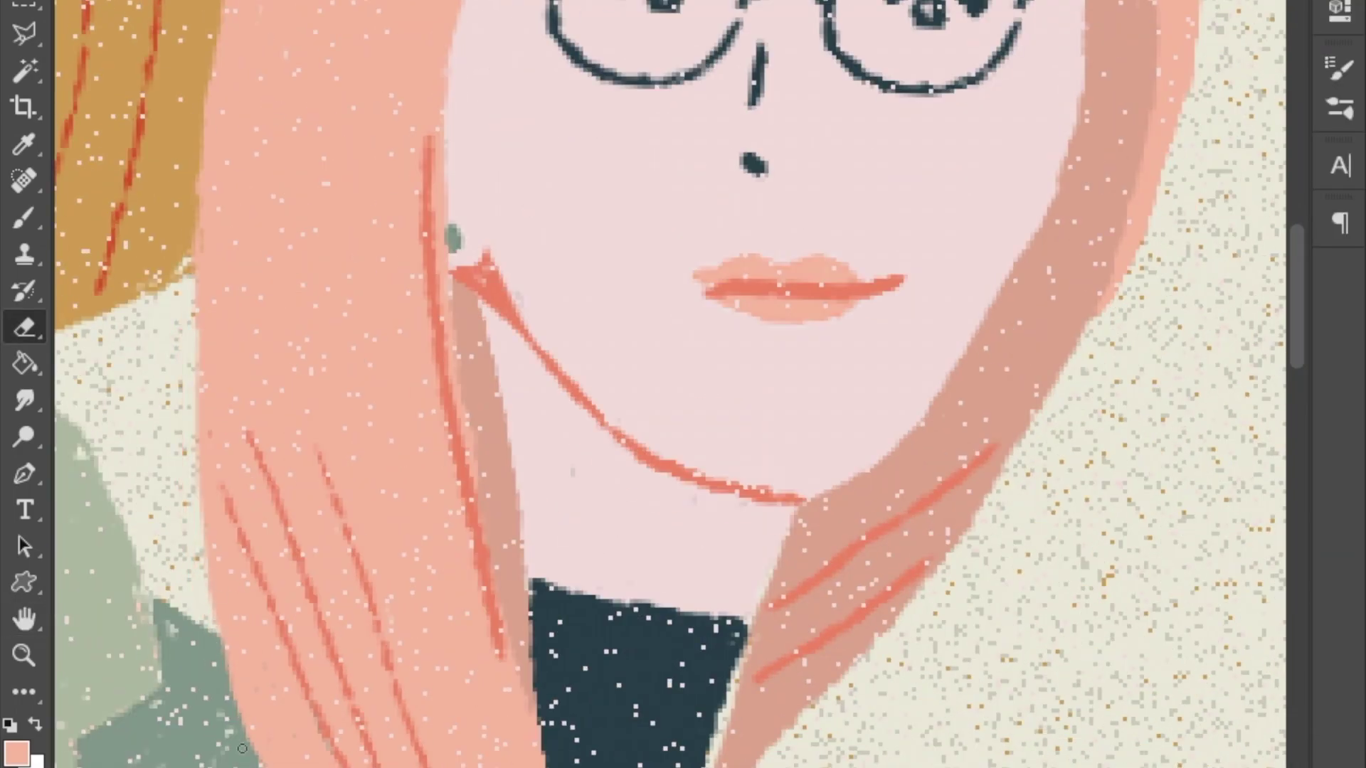
scroll(230, 689, "up", 5)
scroll(388, 278, "down", 5)
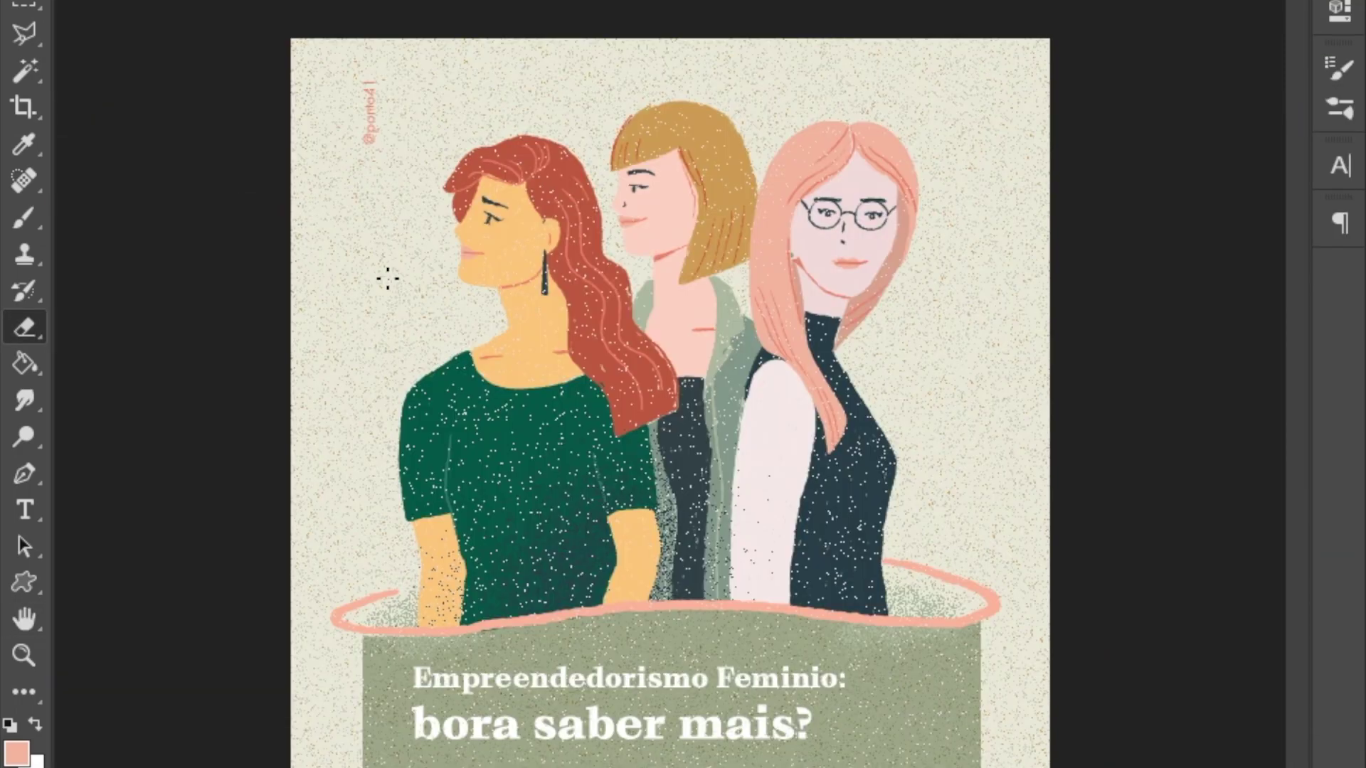
Recolour the vertical handle text dark grey and centre the headline within the green block.
scroll(387, 278, "up", 5)
left_click(24, 510)
scroll(646, 405, "down", 4)
double_click(290, 43)
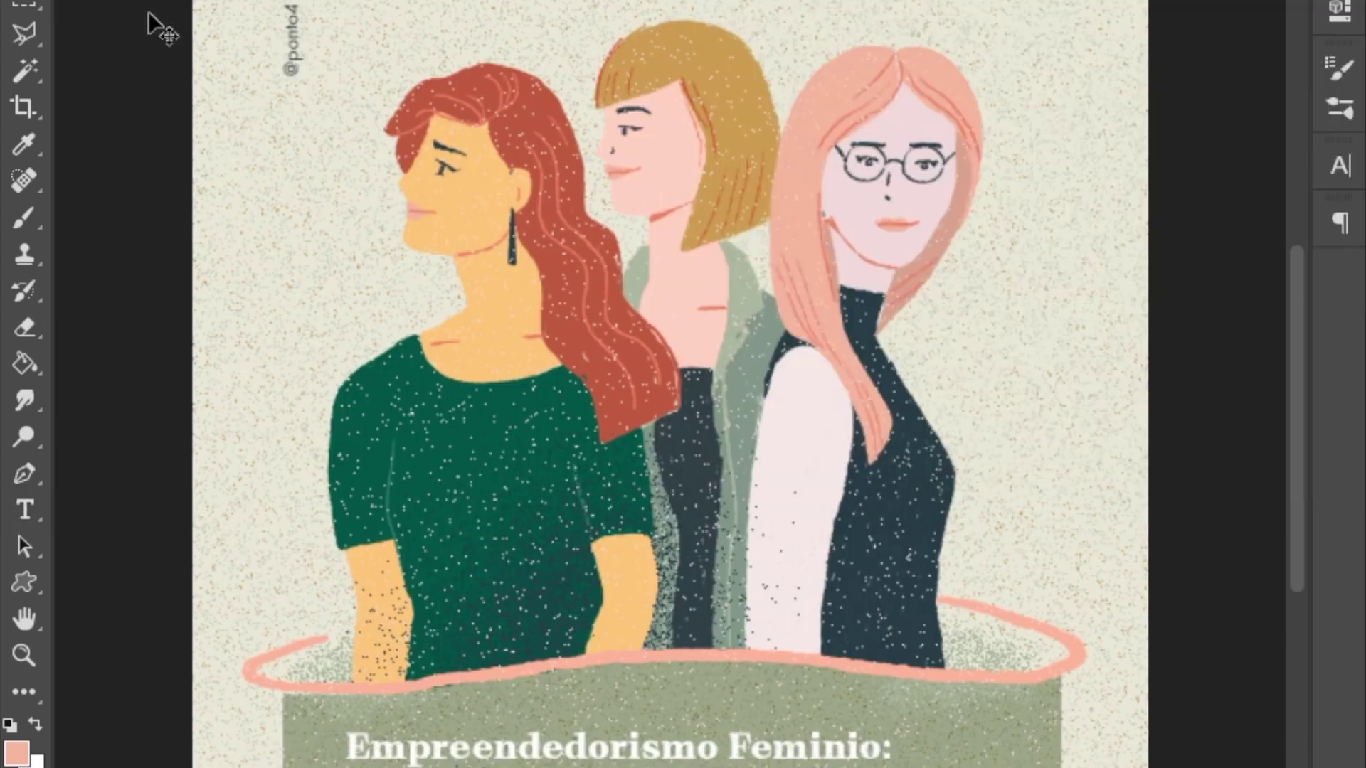
scroll(529, 751, "down", 4)
key("ctrl+semicolon")
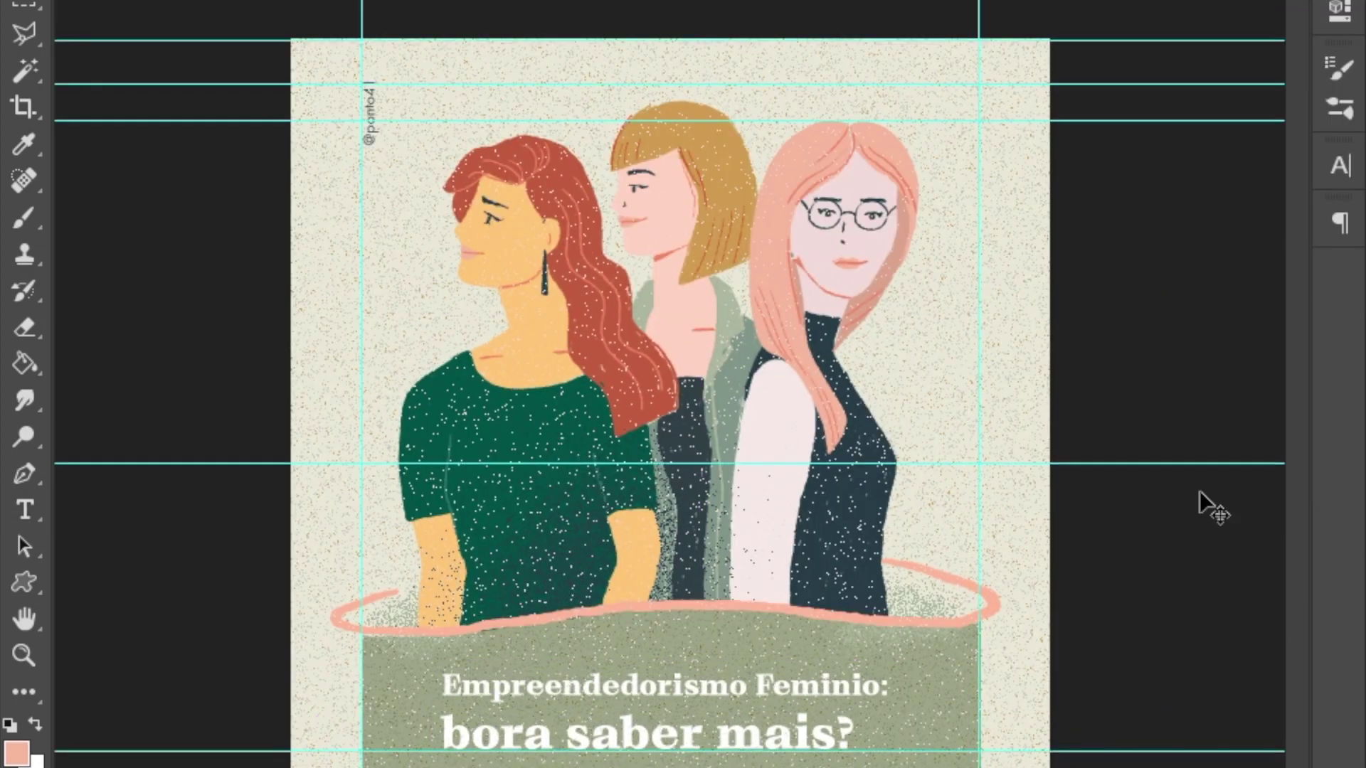